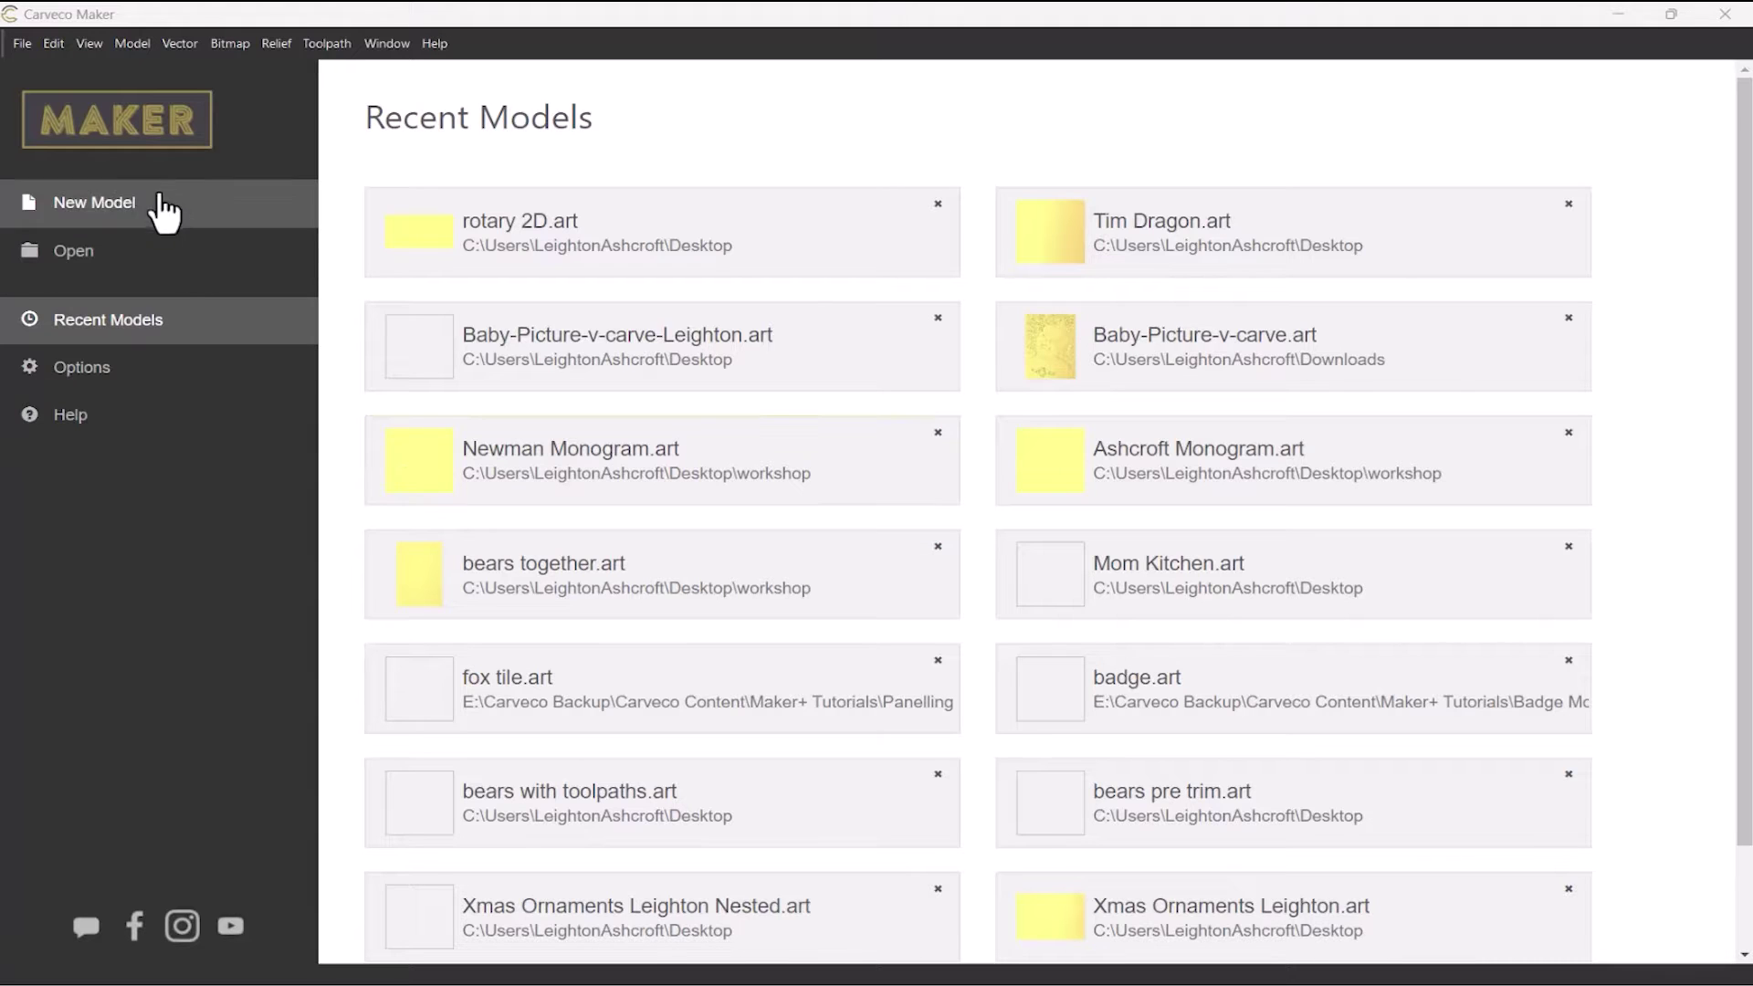
Step: Show the File > New choices: Model, Model from Image and Rotary Model
left_click(23, 44)
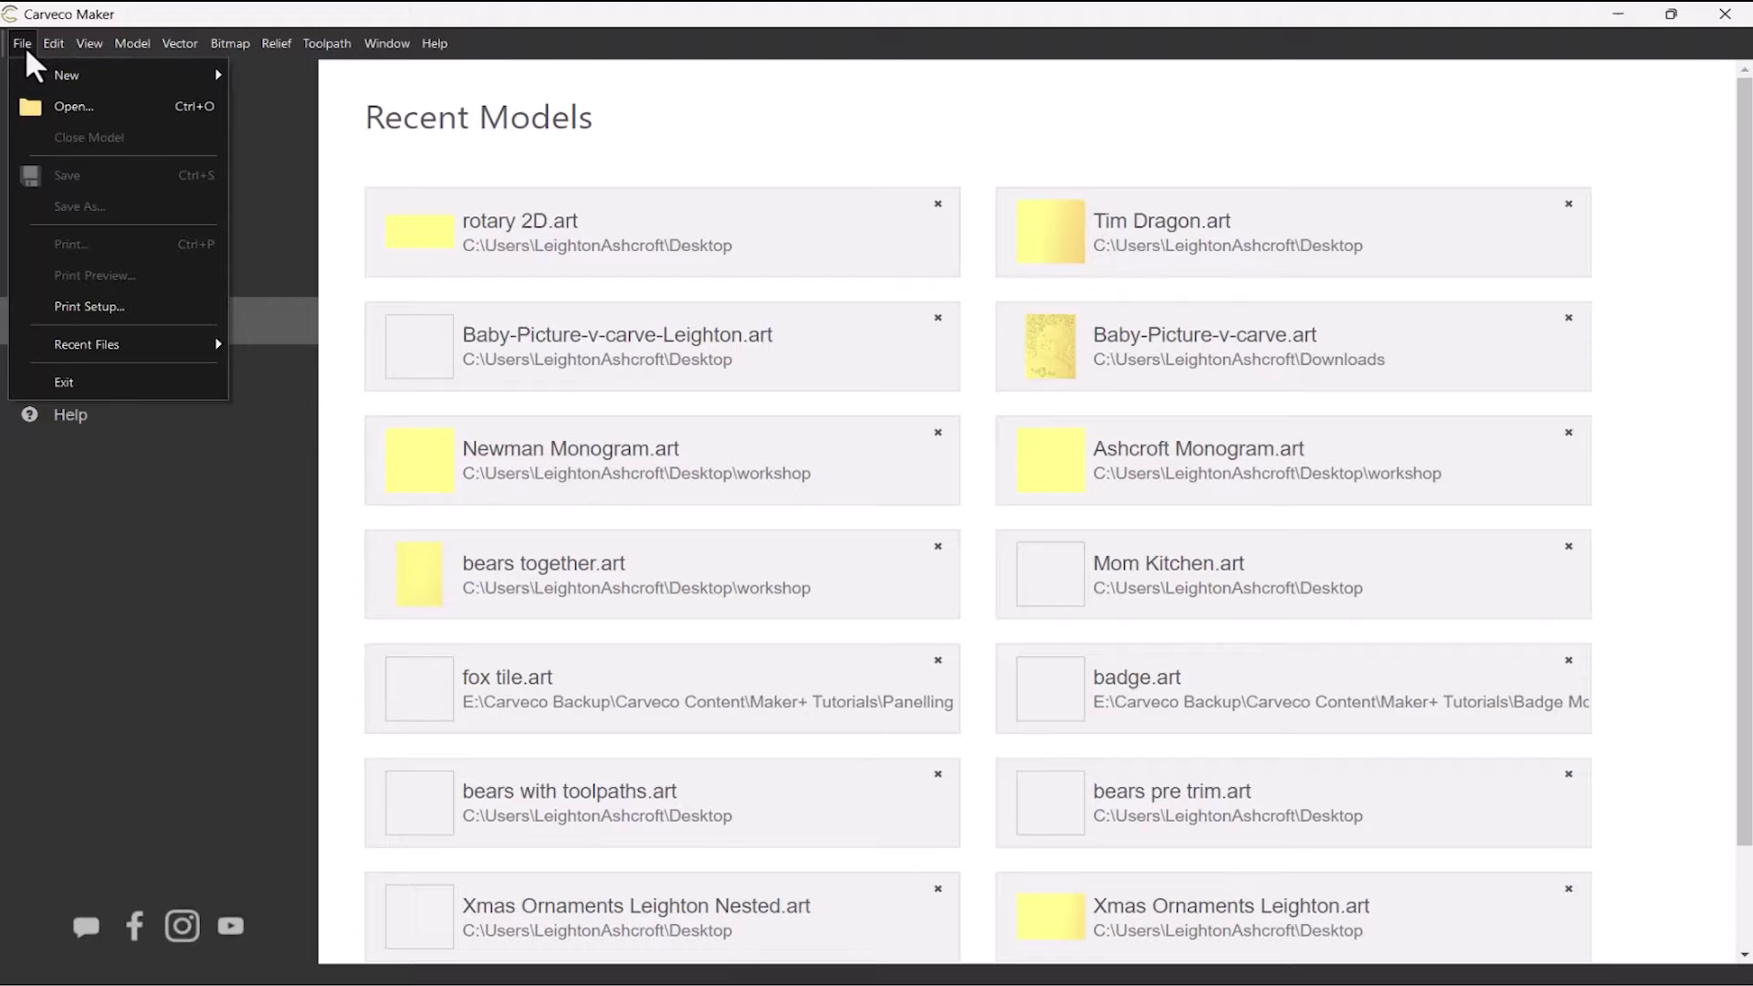
mouse_move(86, 77)
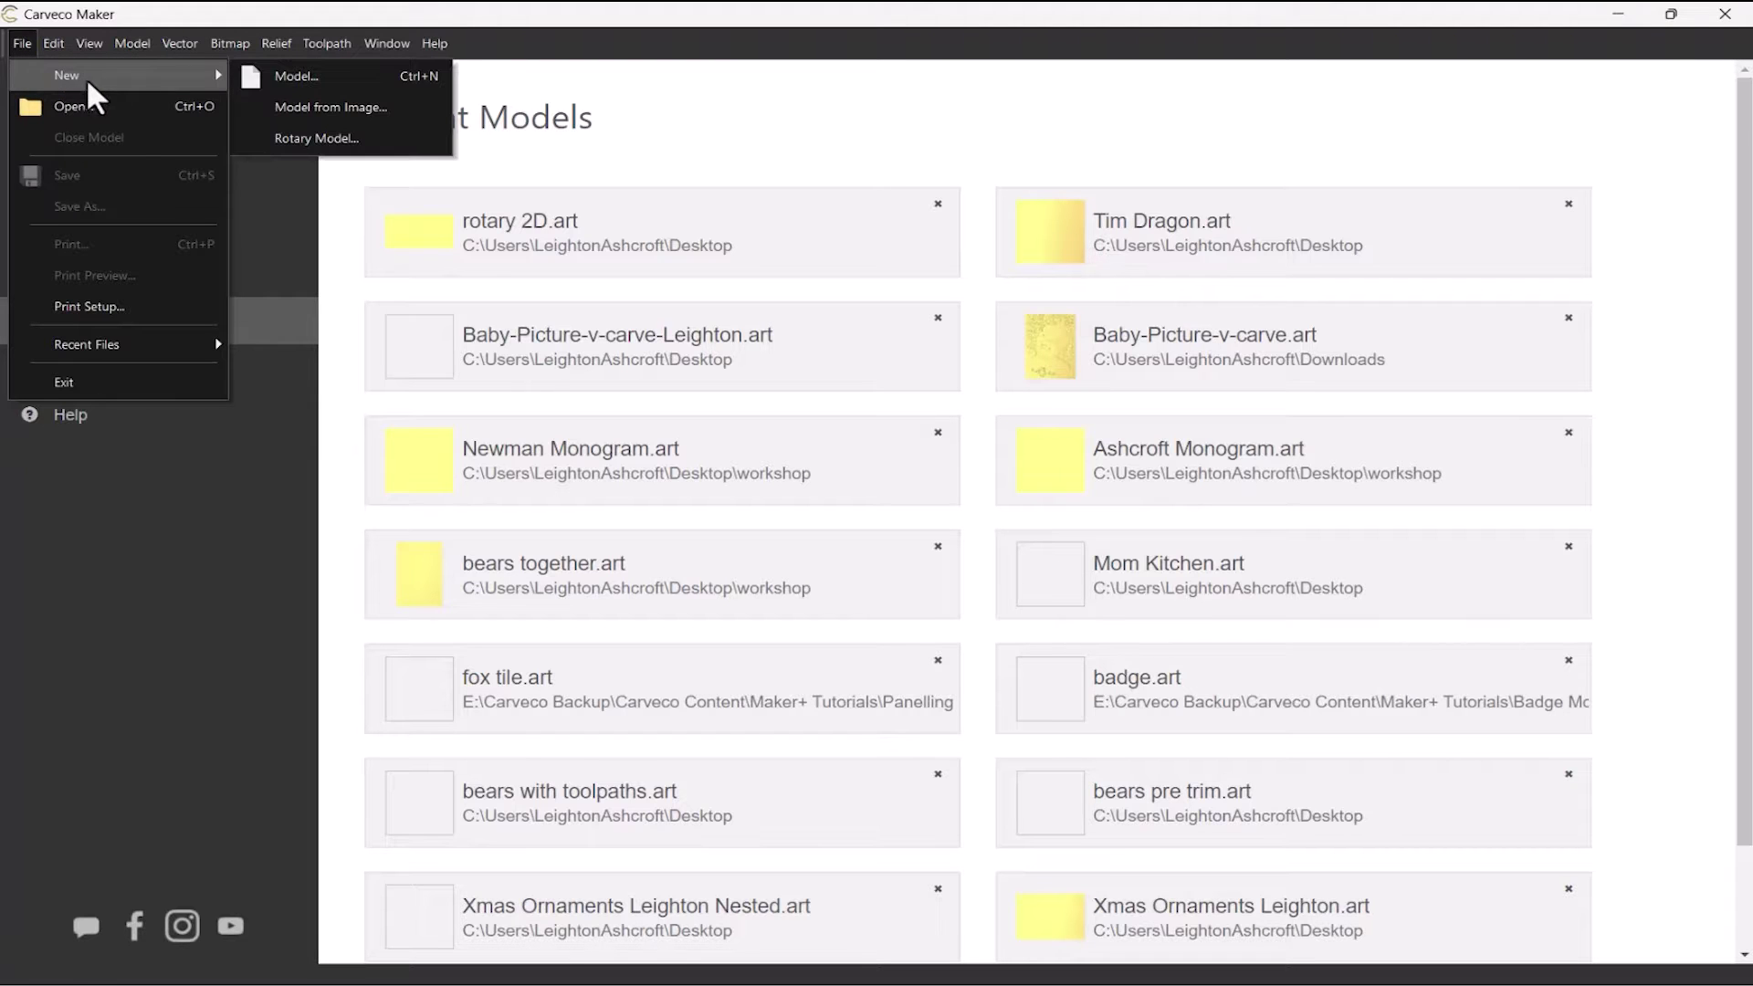
Step: Create a rotary model with 3-inch diameter, keeping 6-inch length and the X axis
left_click(313, 139)
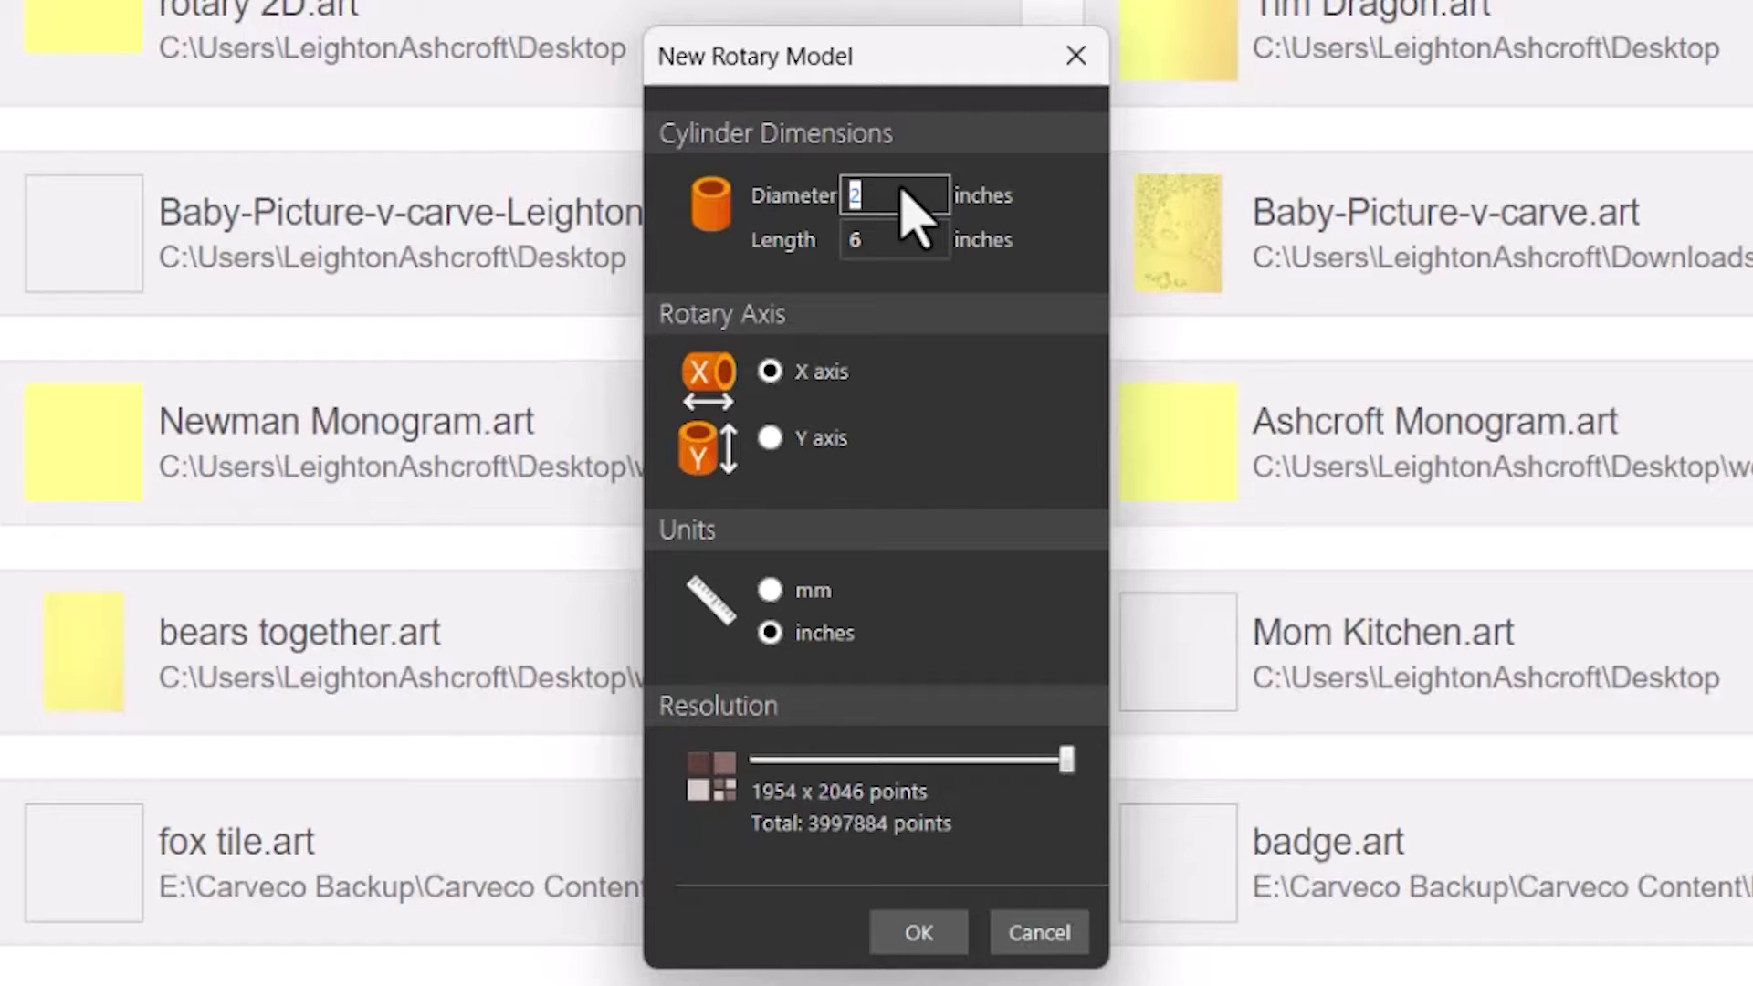
type("3")
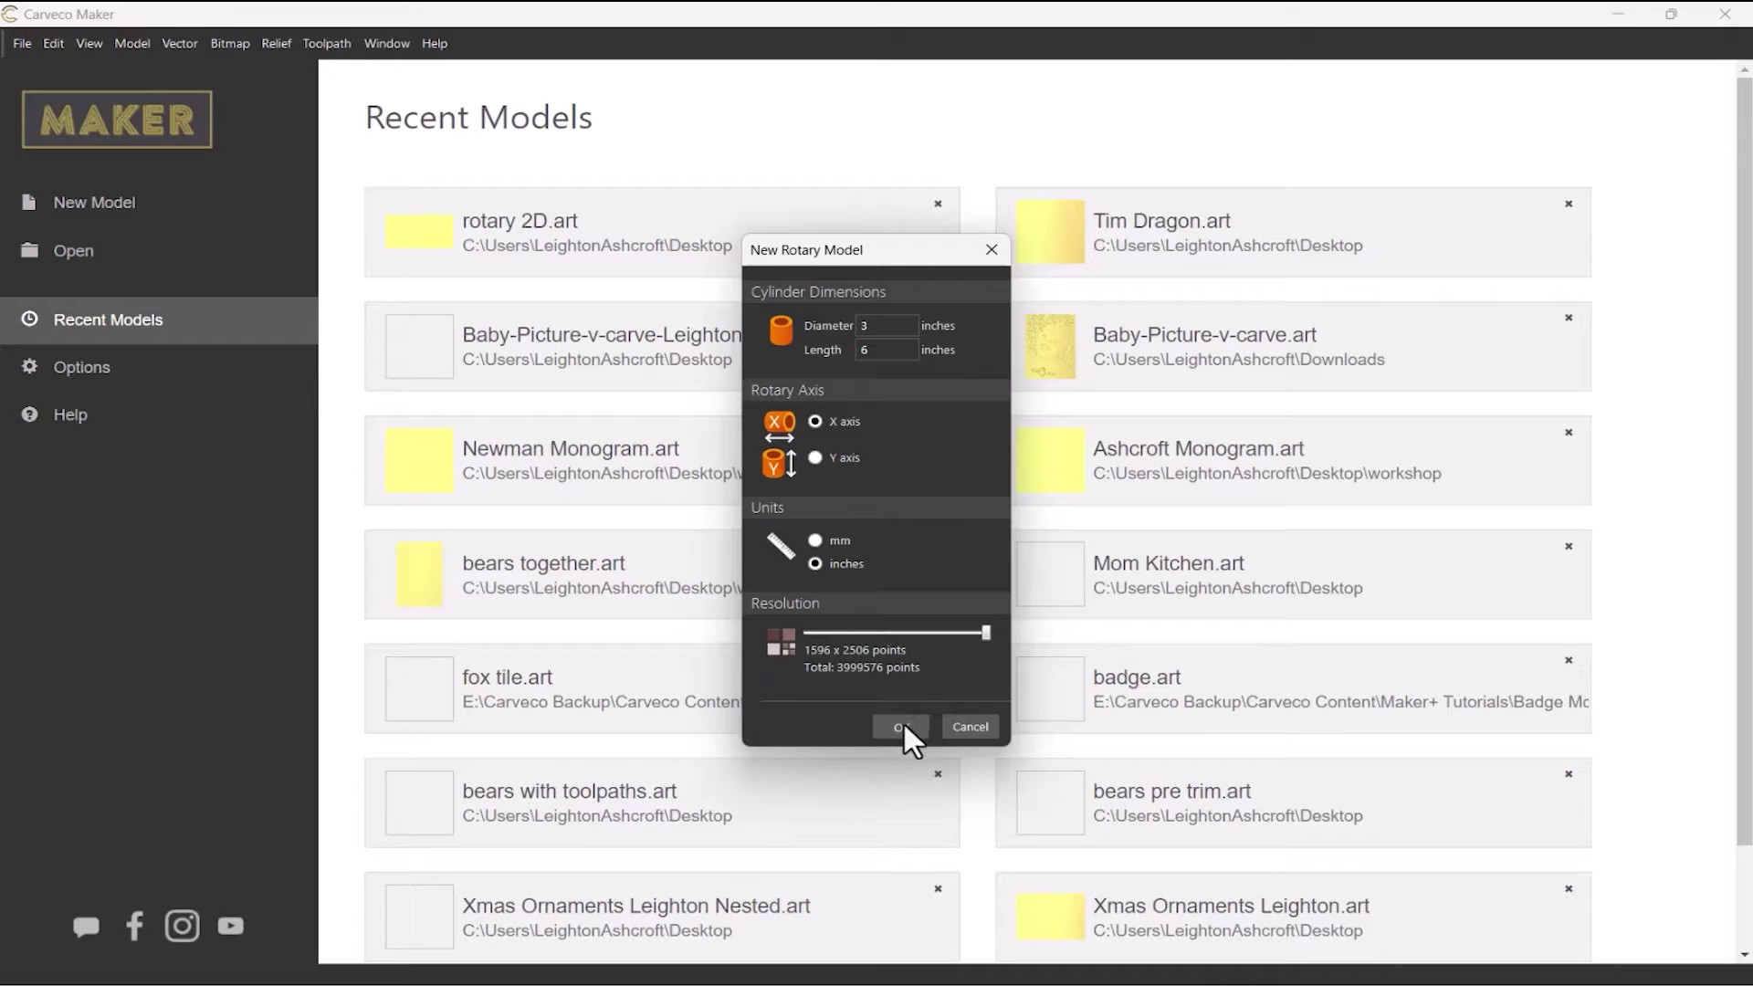
left_click(919, 932)
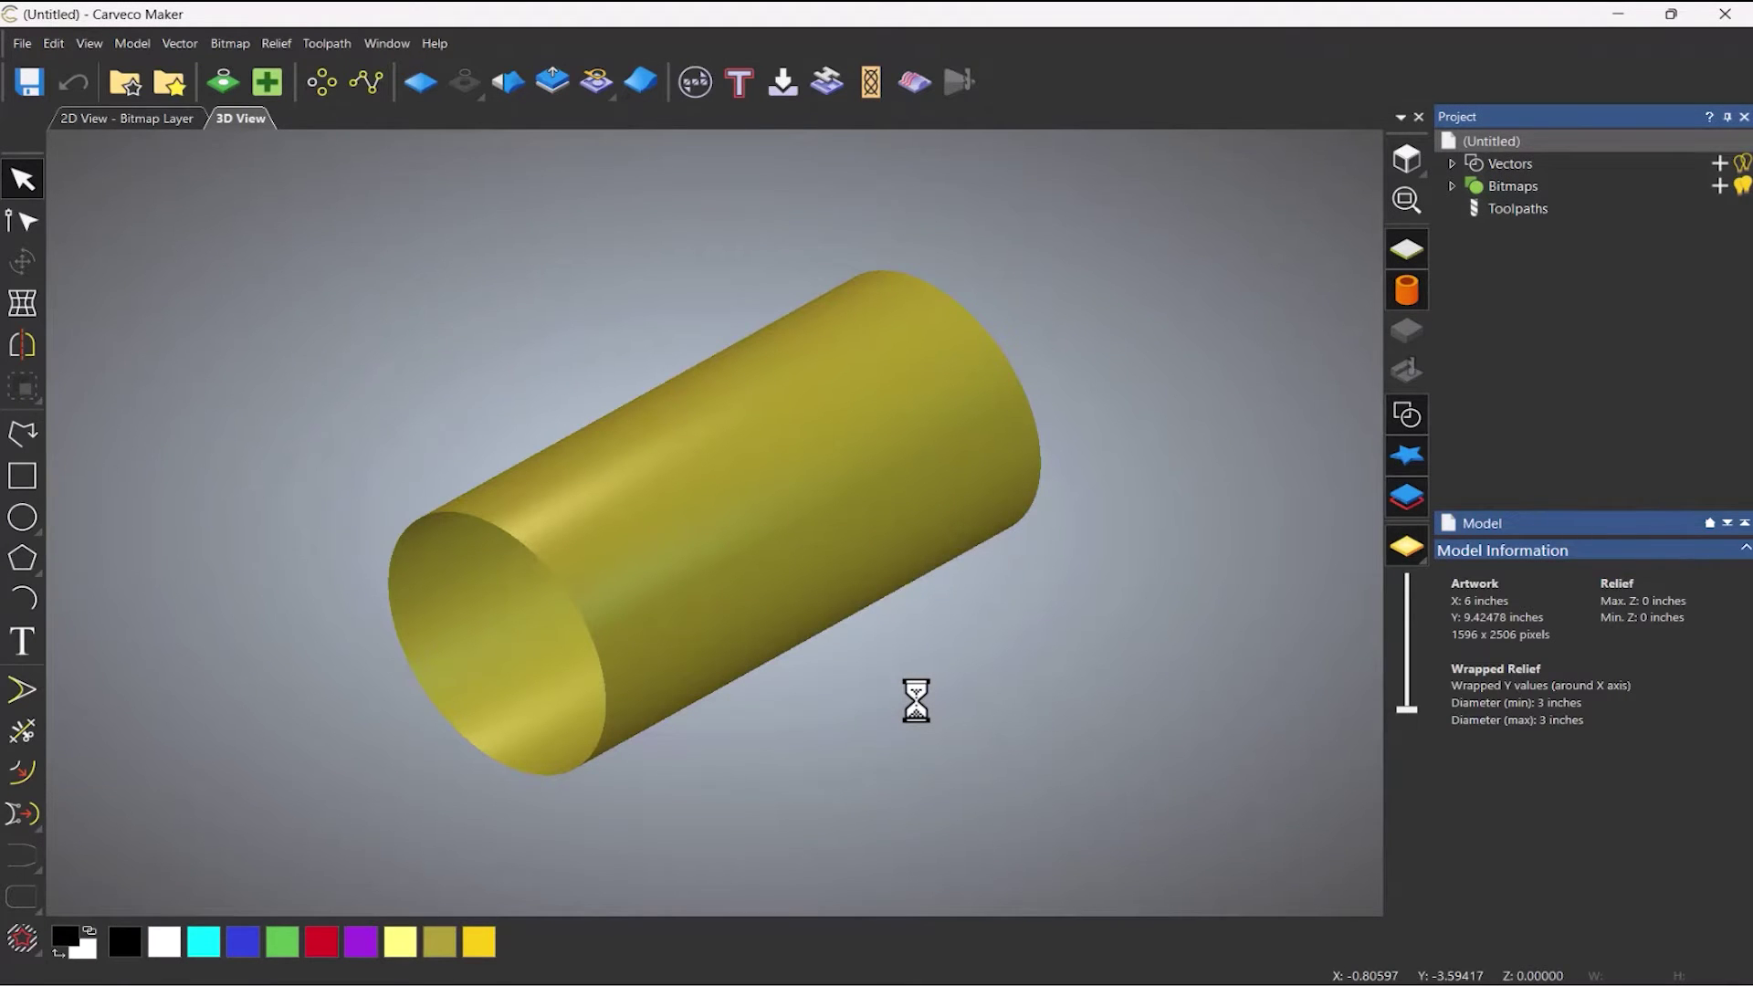
Step: Display the rotary relief flat, viewed from the top, with the Relief Clipart Library shown
left_click(1398, 311)
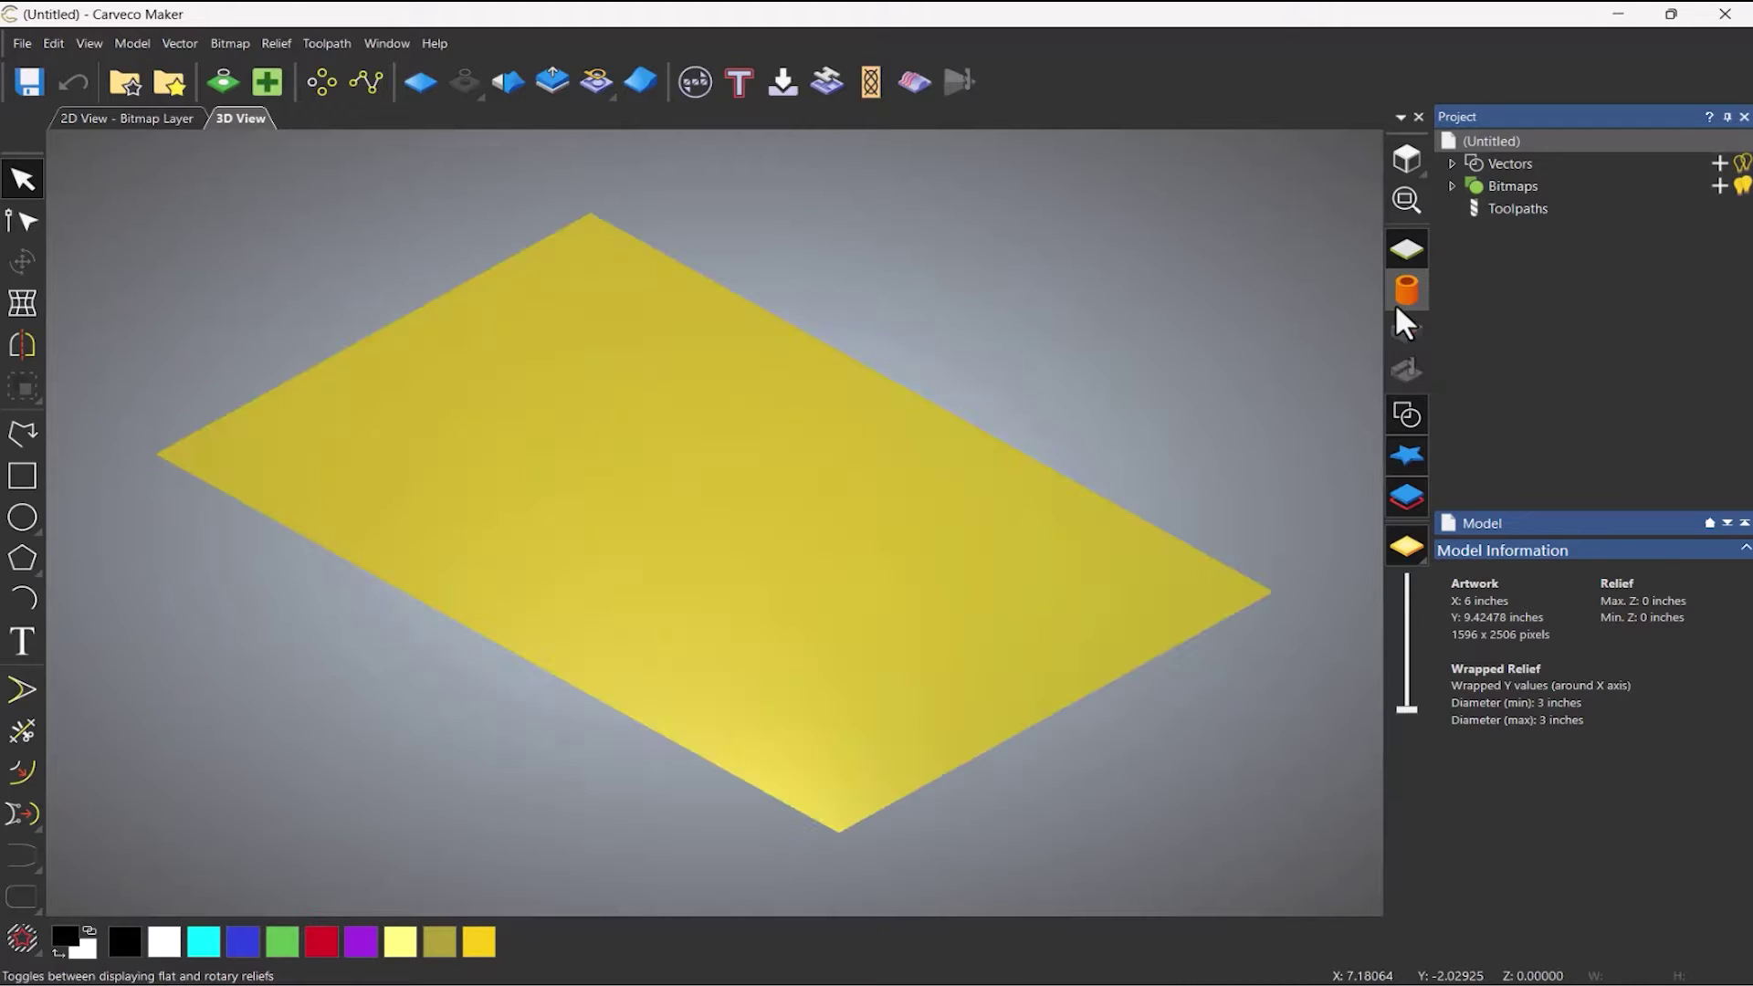
left_click(1398, 311)
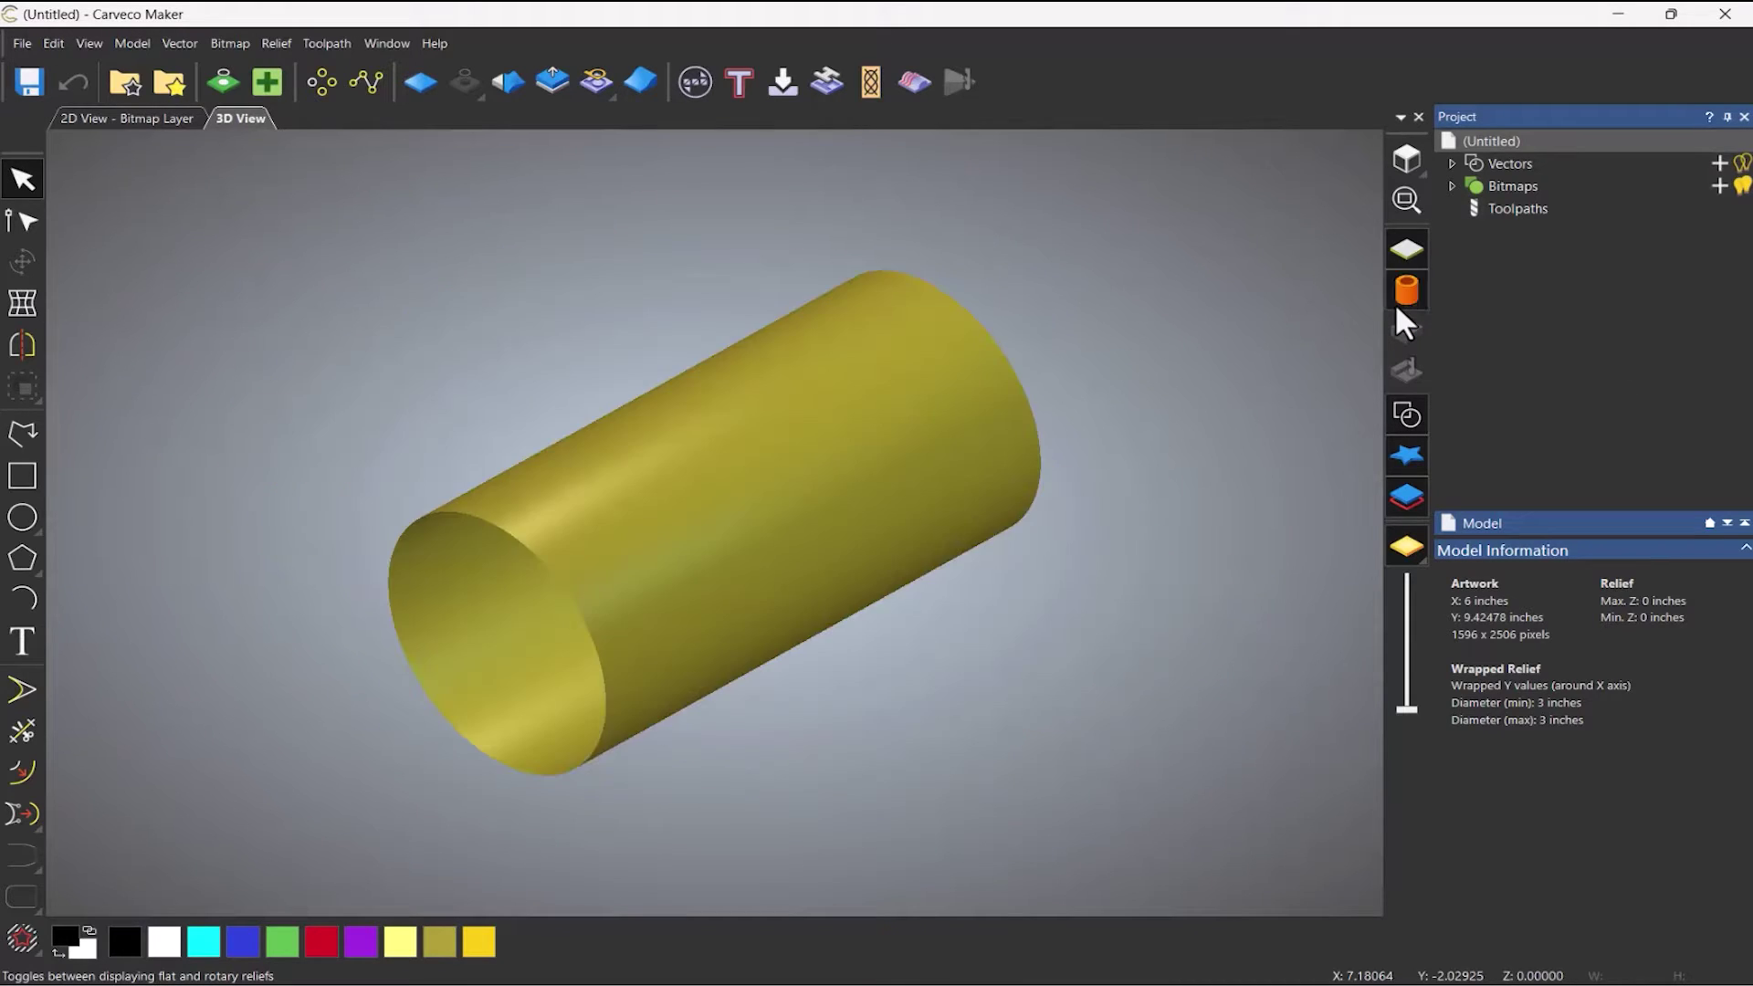
left_click(1398, 310)
left_click(1399, 311)
left_click(1398, 310)
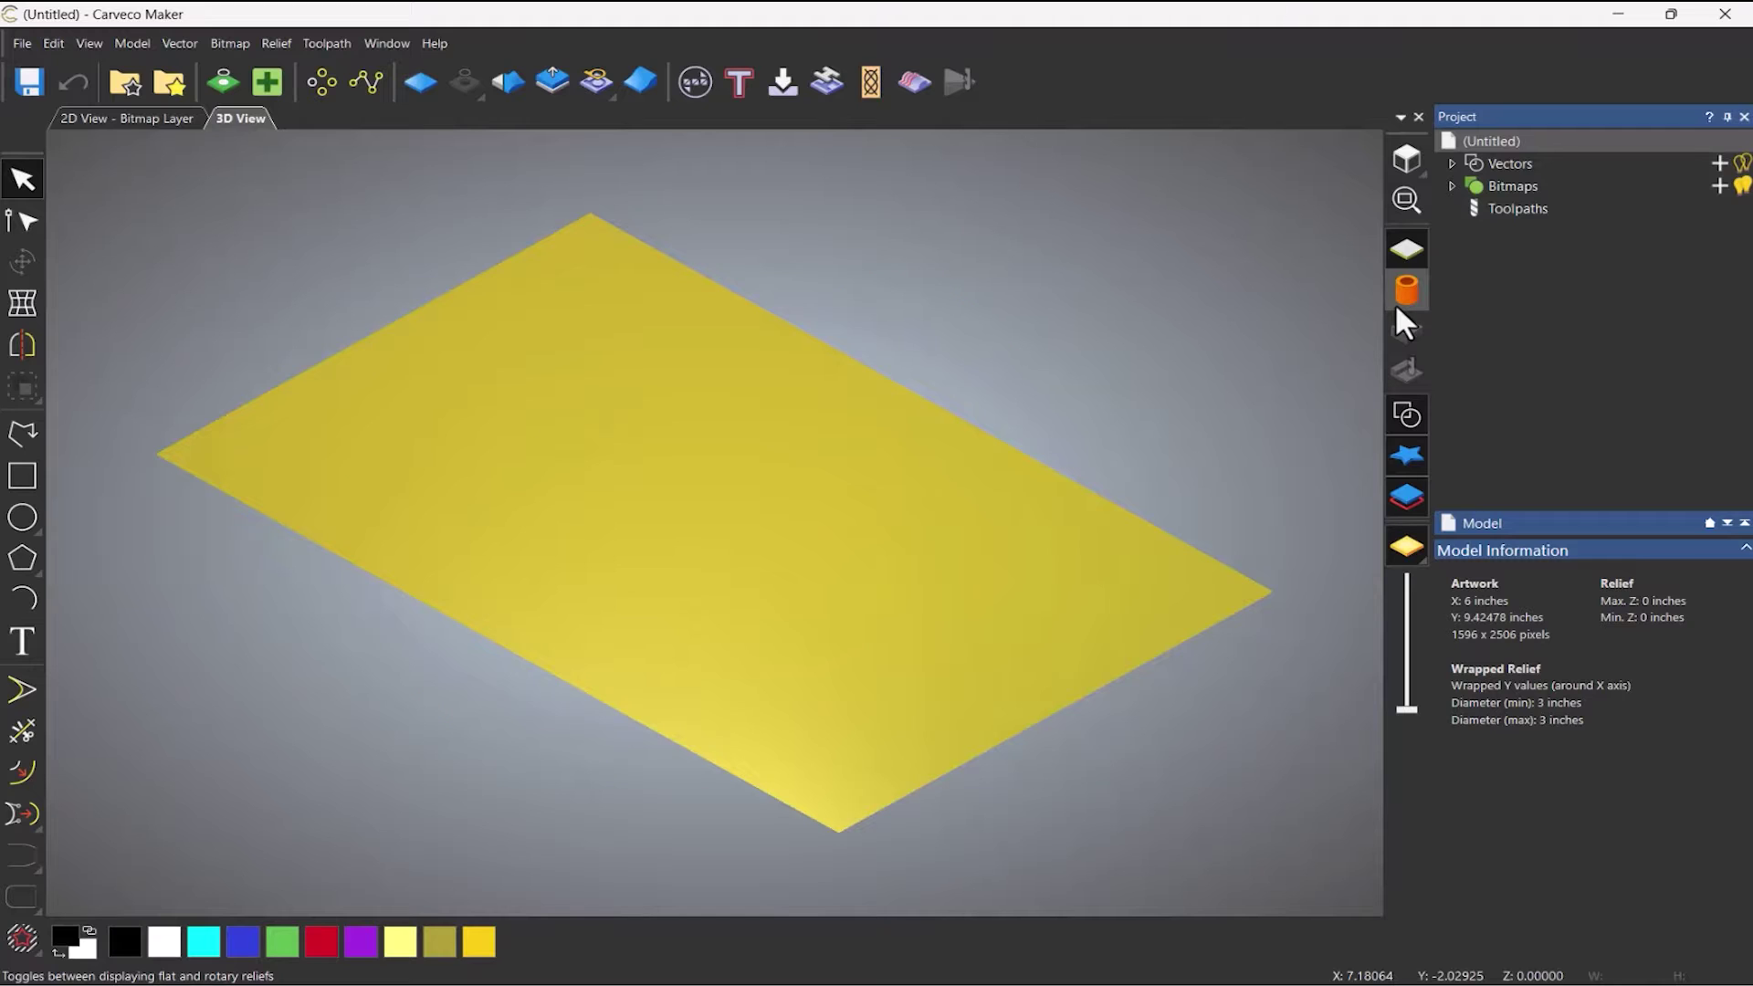
left_click(1404, 162)
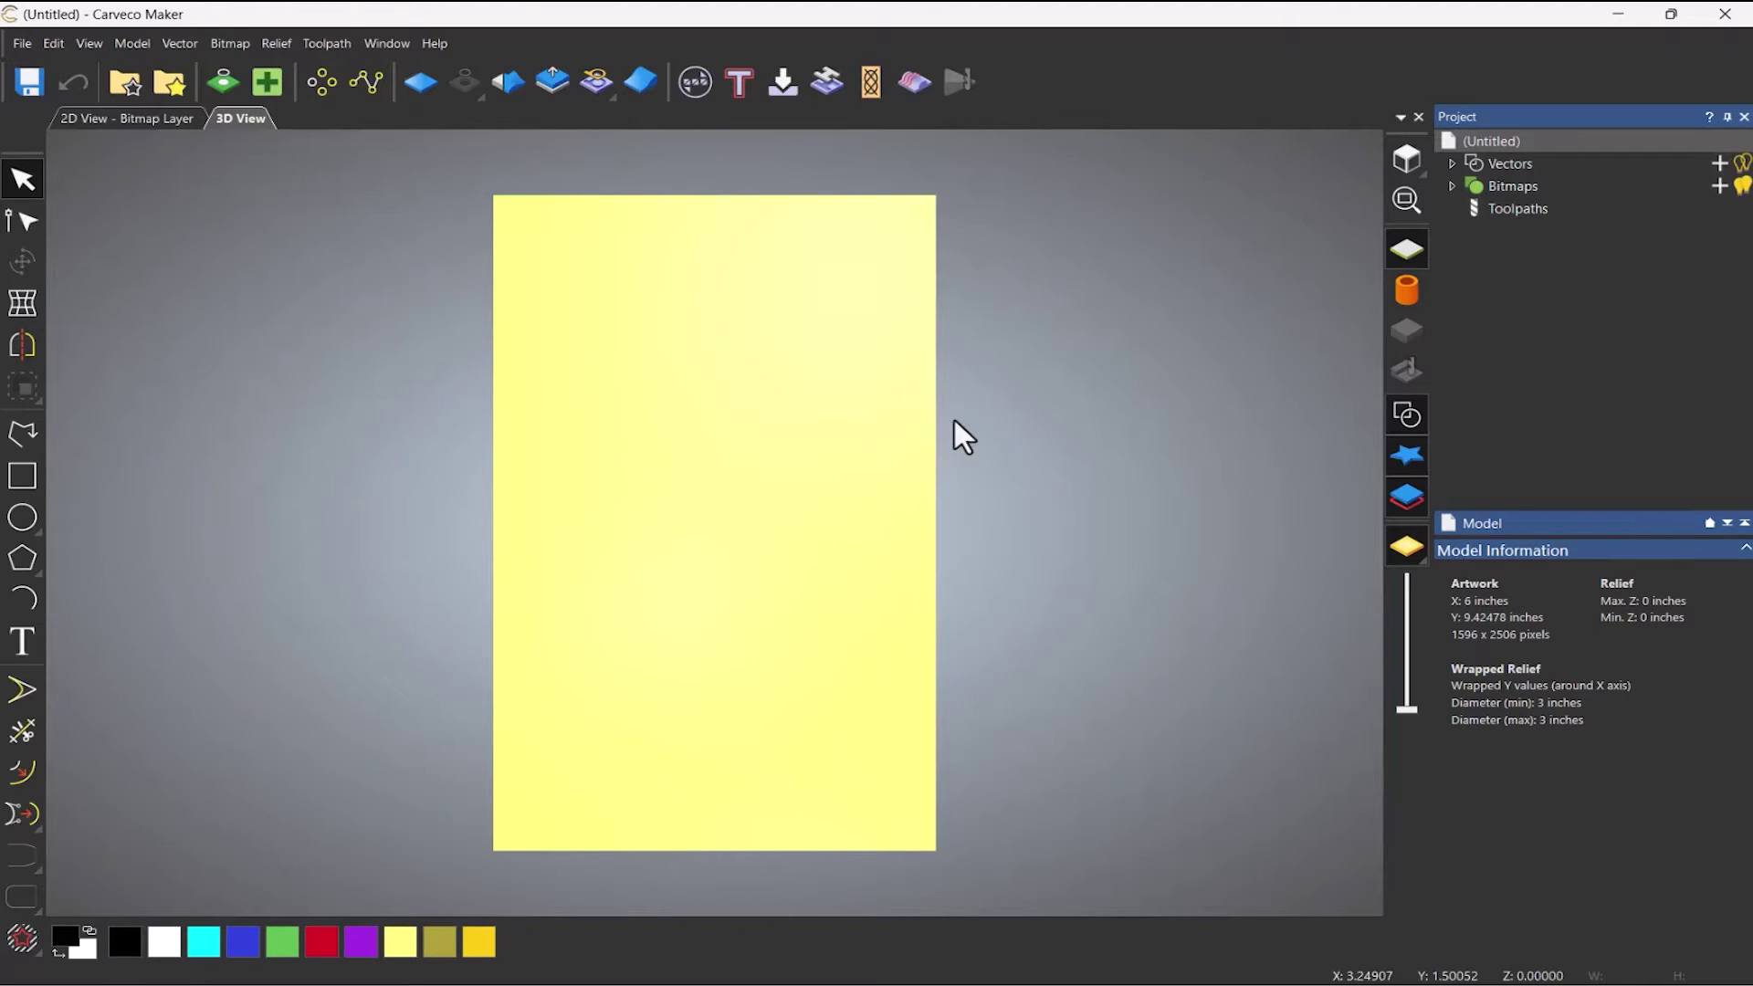
left_click(169, 84)
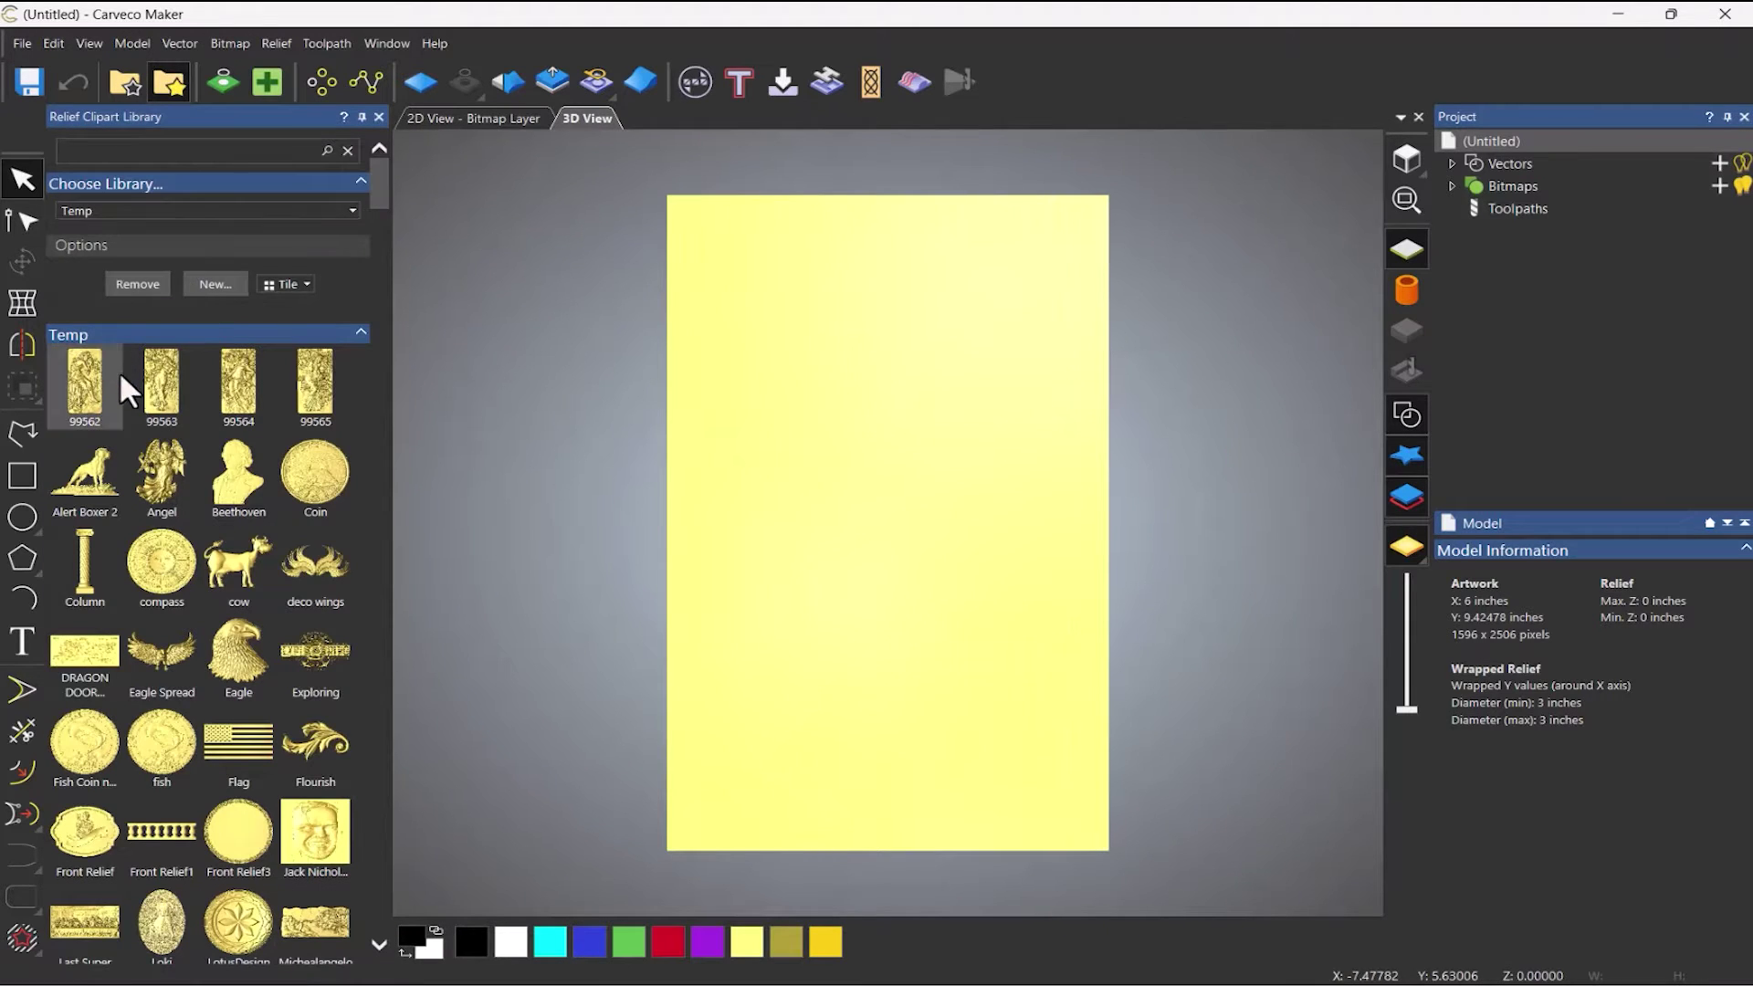
Step: Place the Flourish clipart, rotate it upright and move it to the panel's lower left
left_click_drag(294, 712, 840, 586)
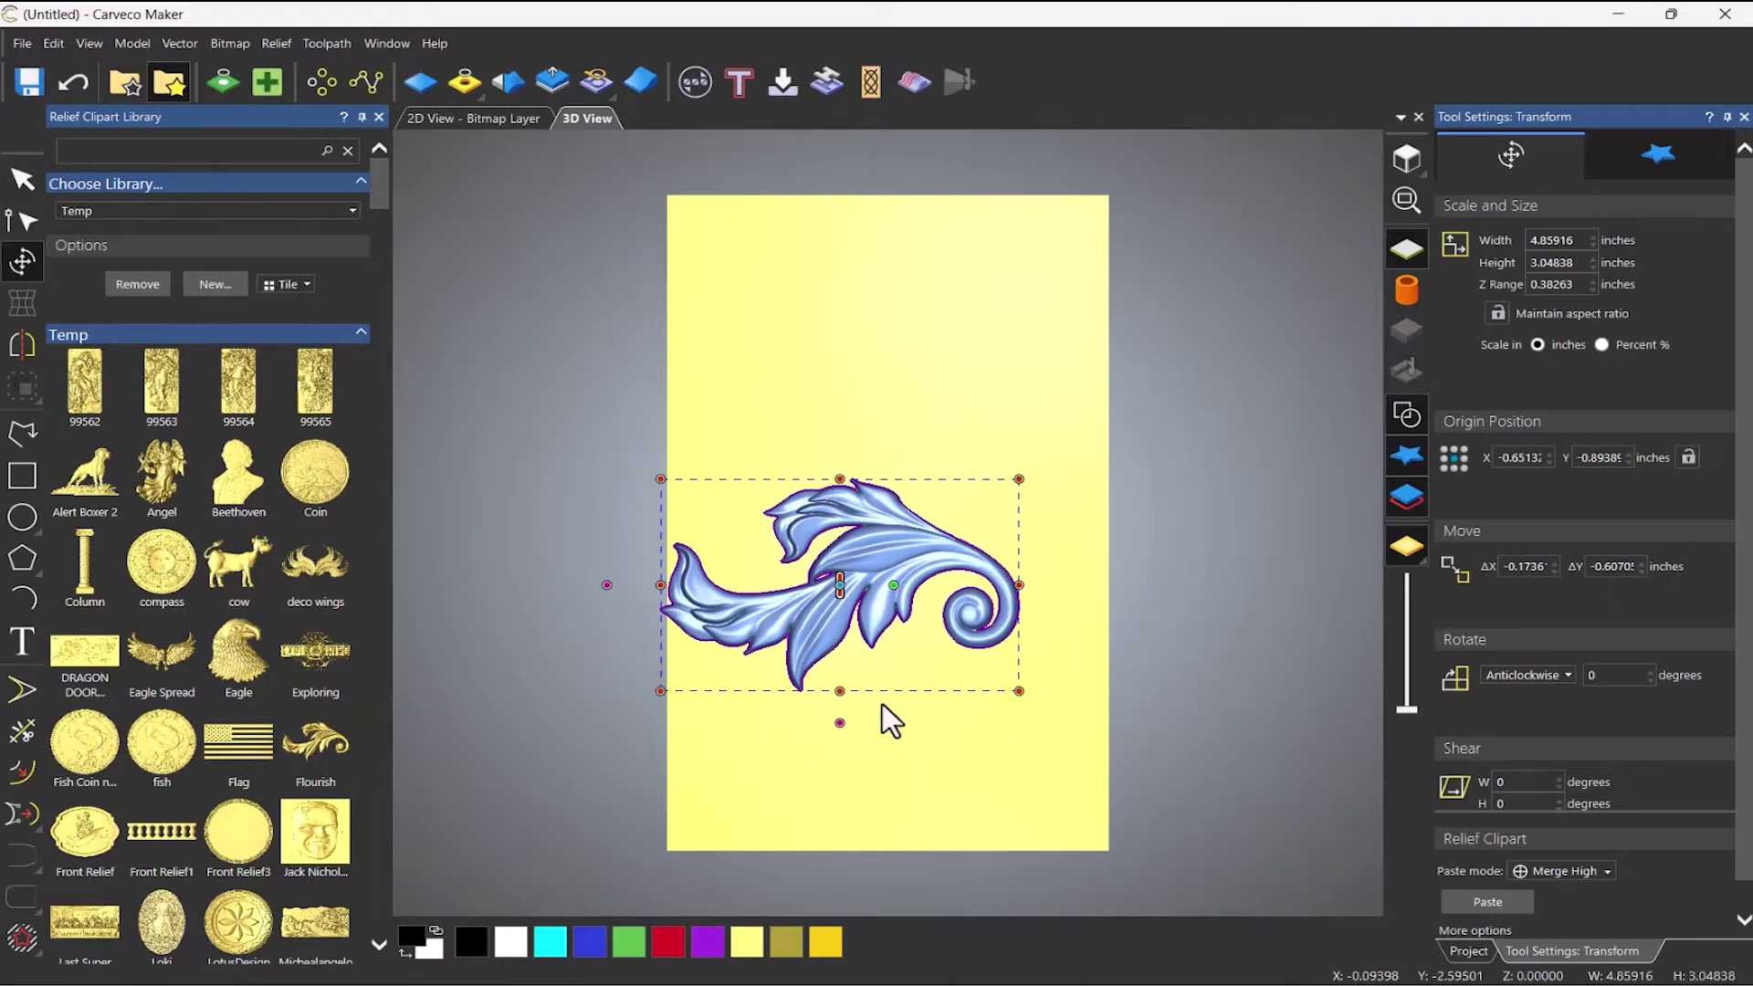
left_click(379, 117)
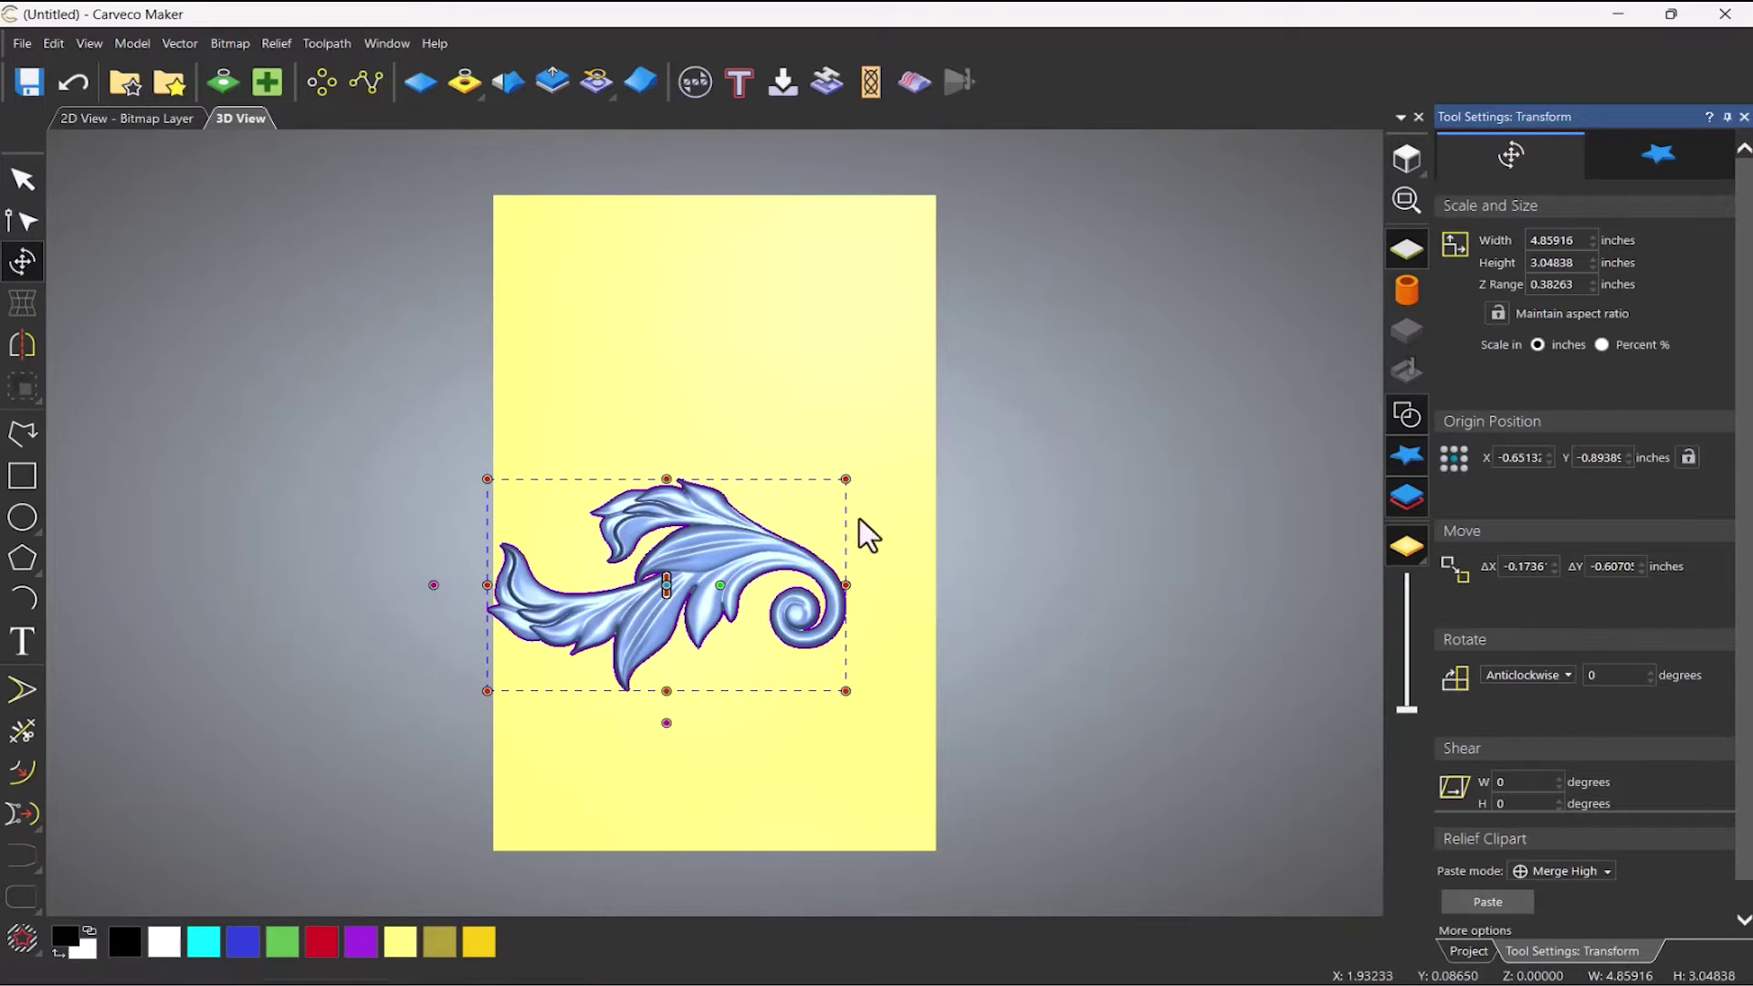
left_click_drag(913, 530, 603, 283)
left_click_drag(654, 445, 609, 596)
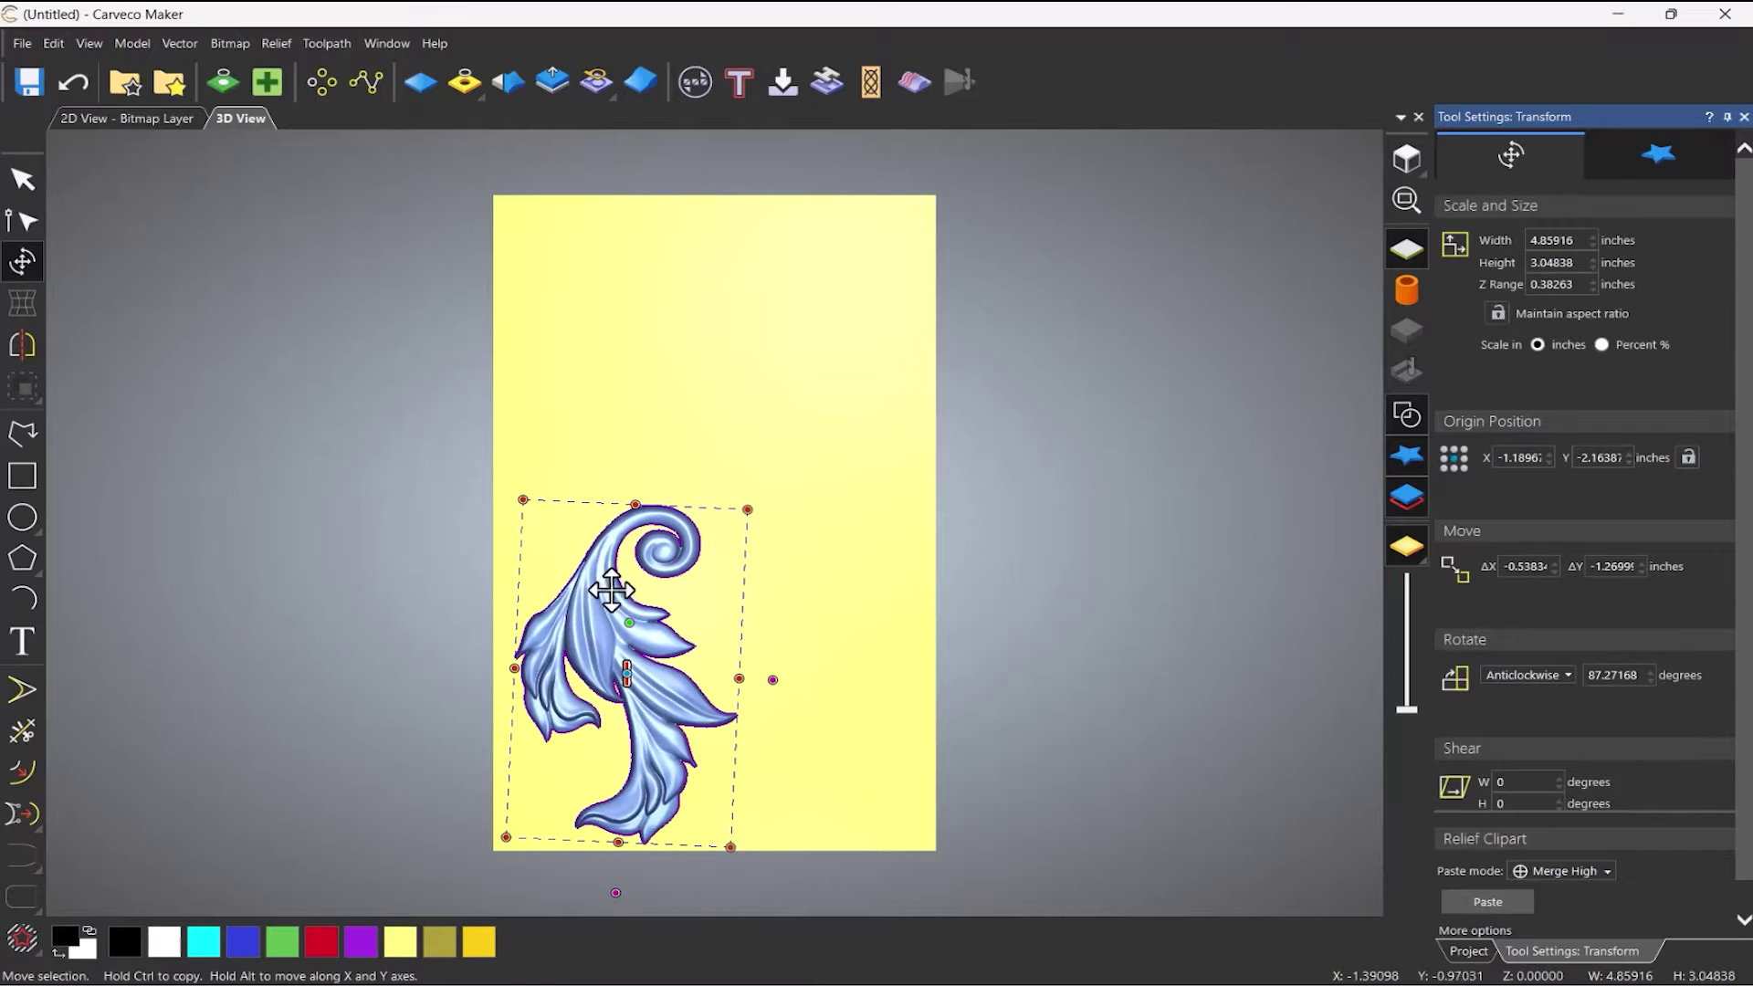
Step: Shrink the flourish slightly and mirror it over the model into a top-and-bottom pair
left_click(22, 343)
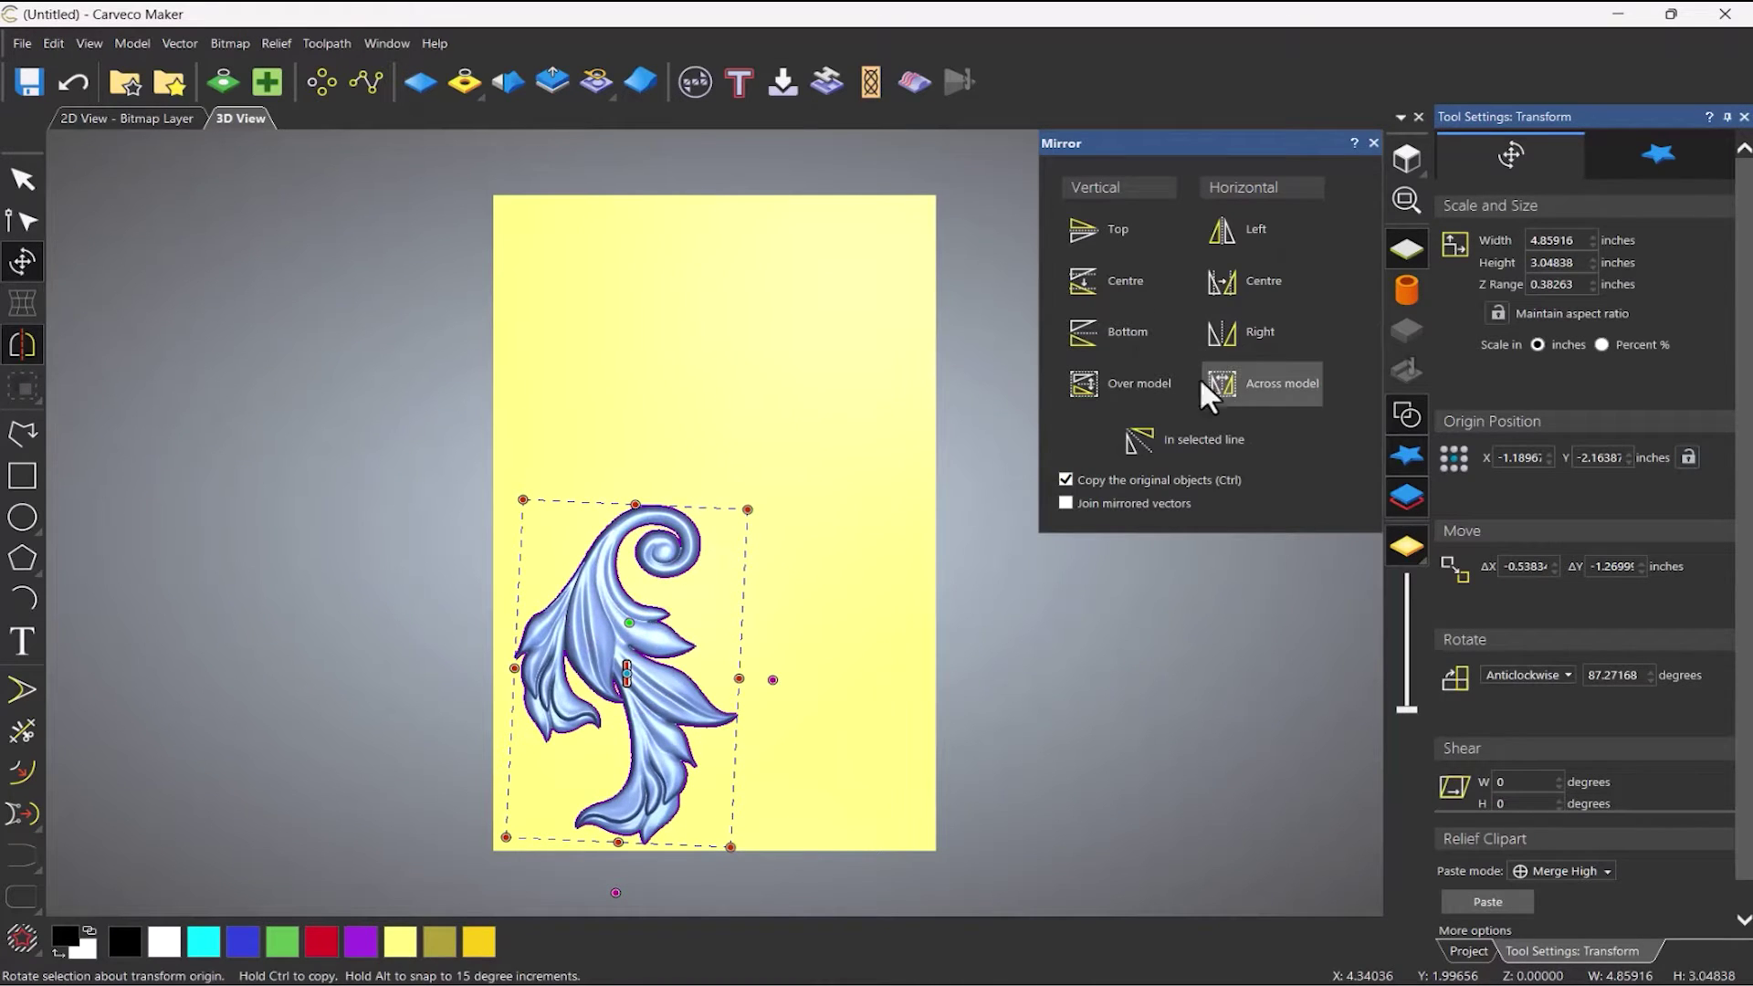
left_click(1118, 387)
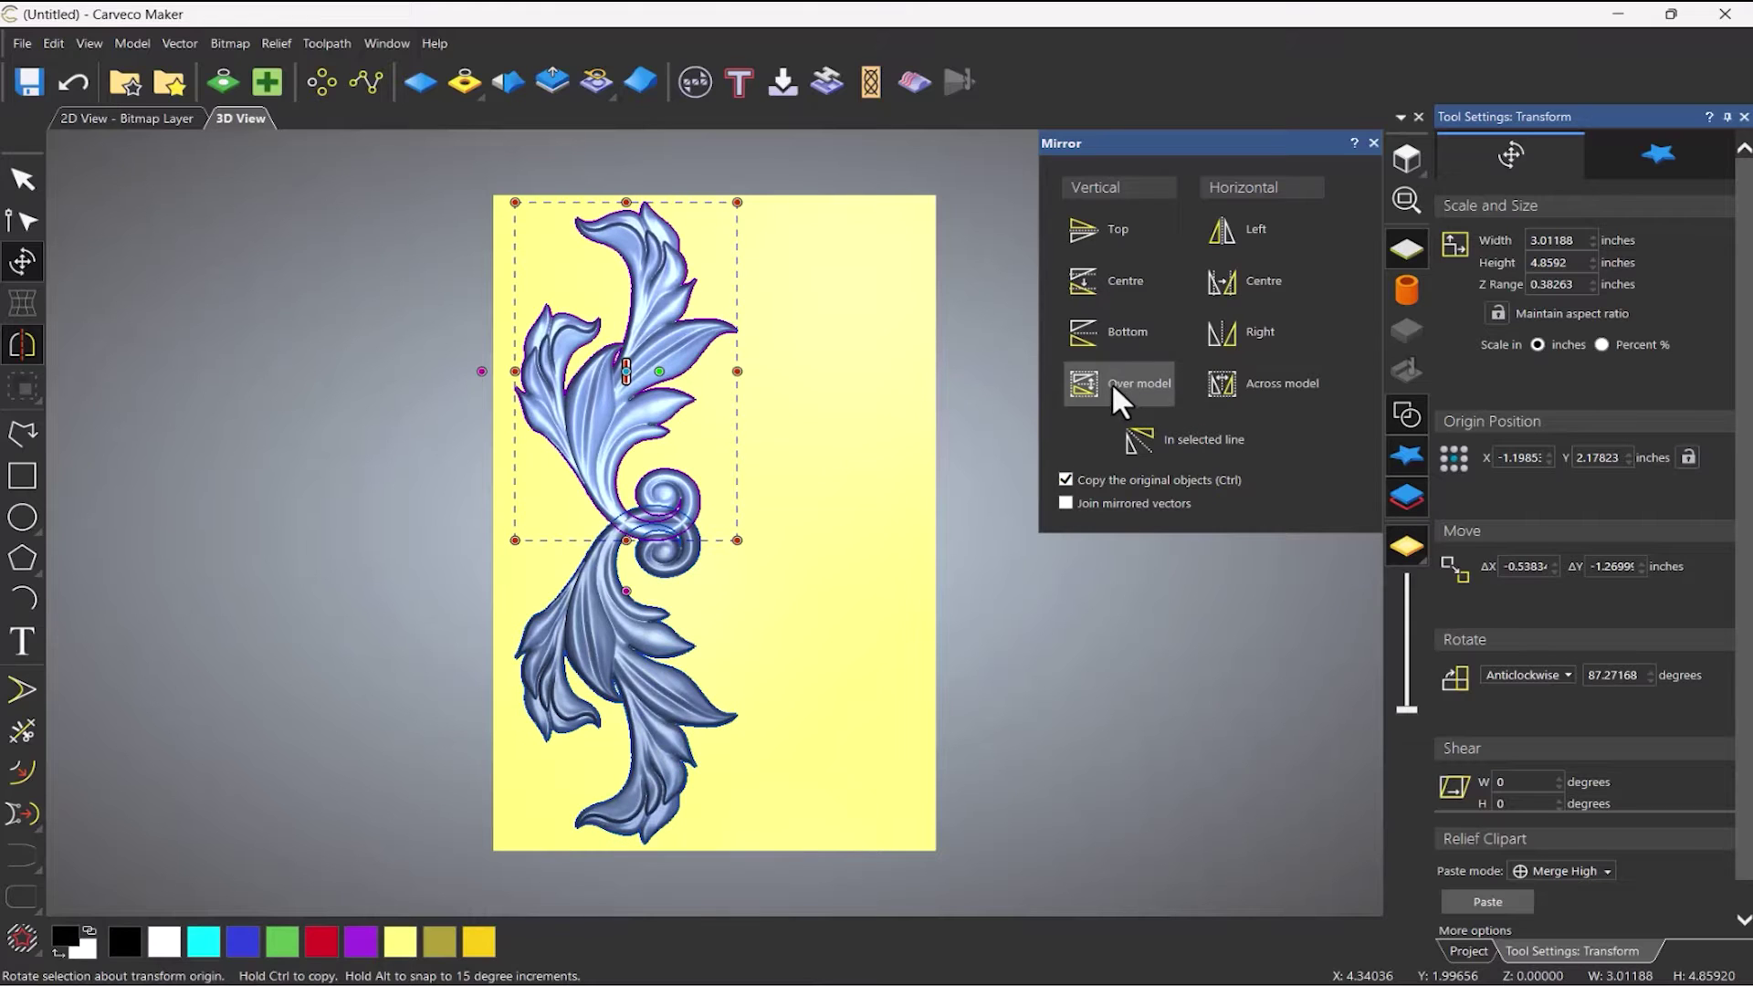
left_click(77, 80)
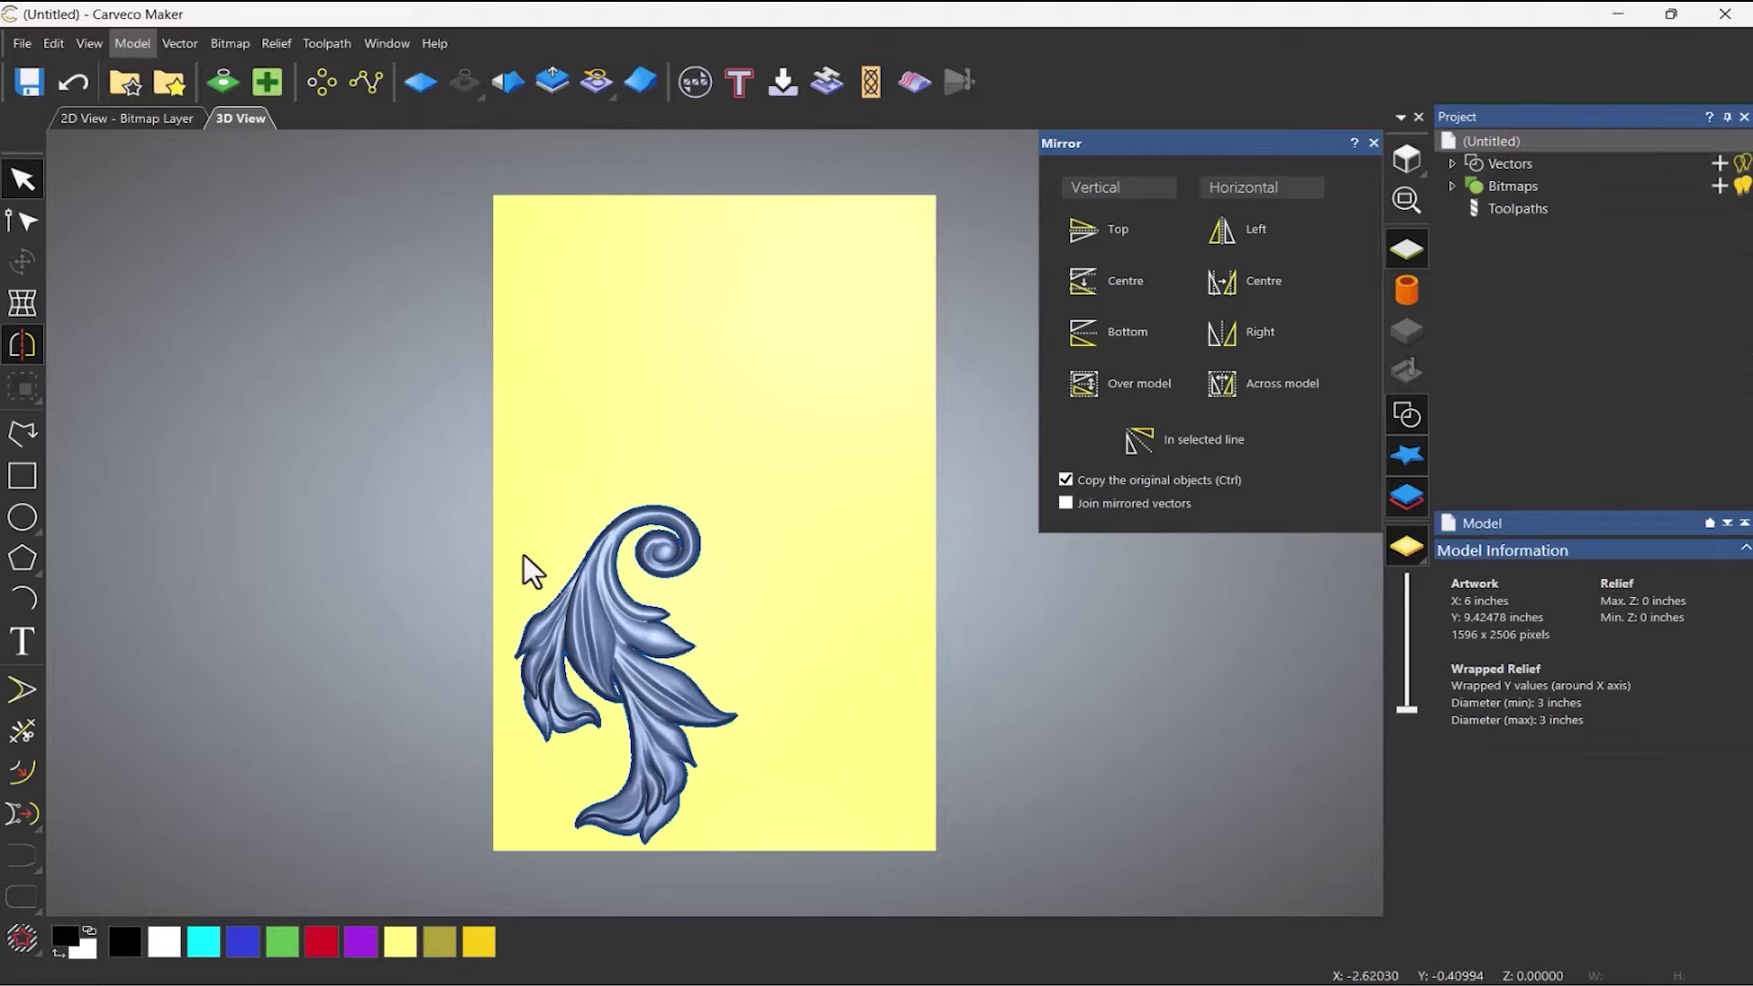
left_click(579, 582)
left_click(579, 583)
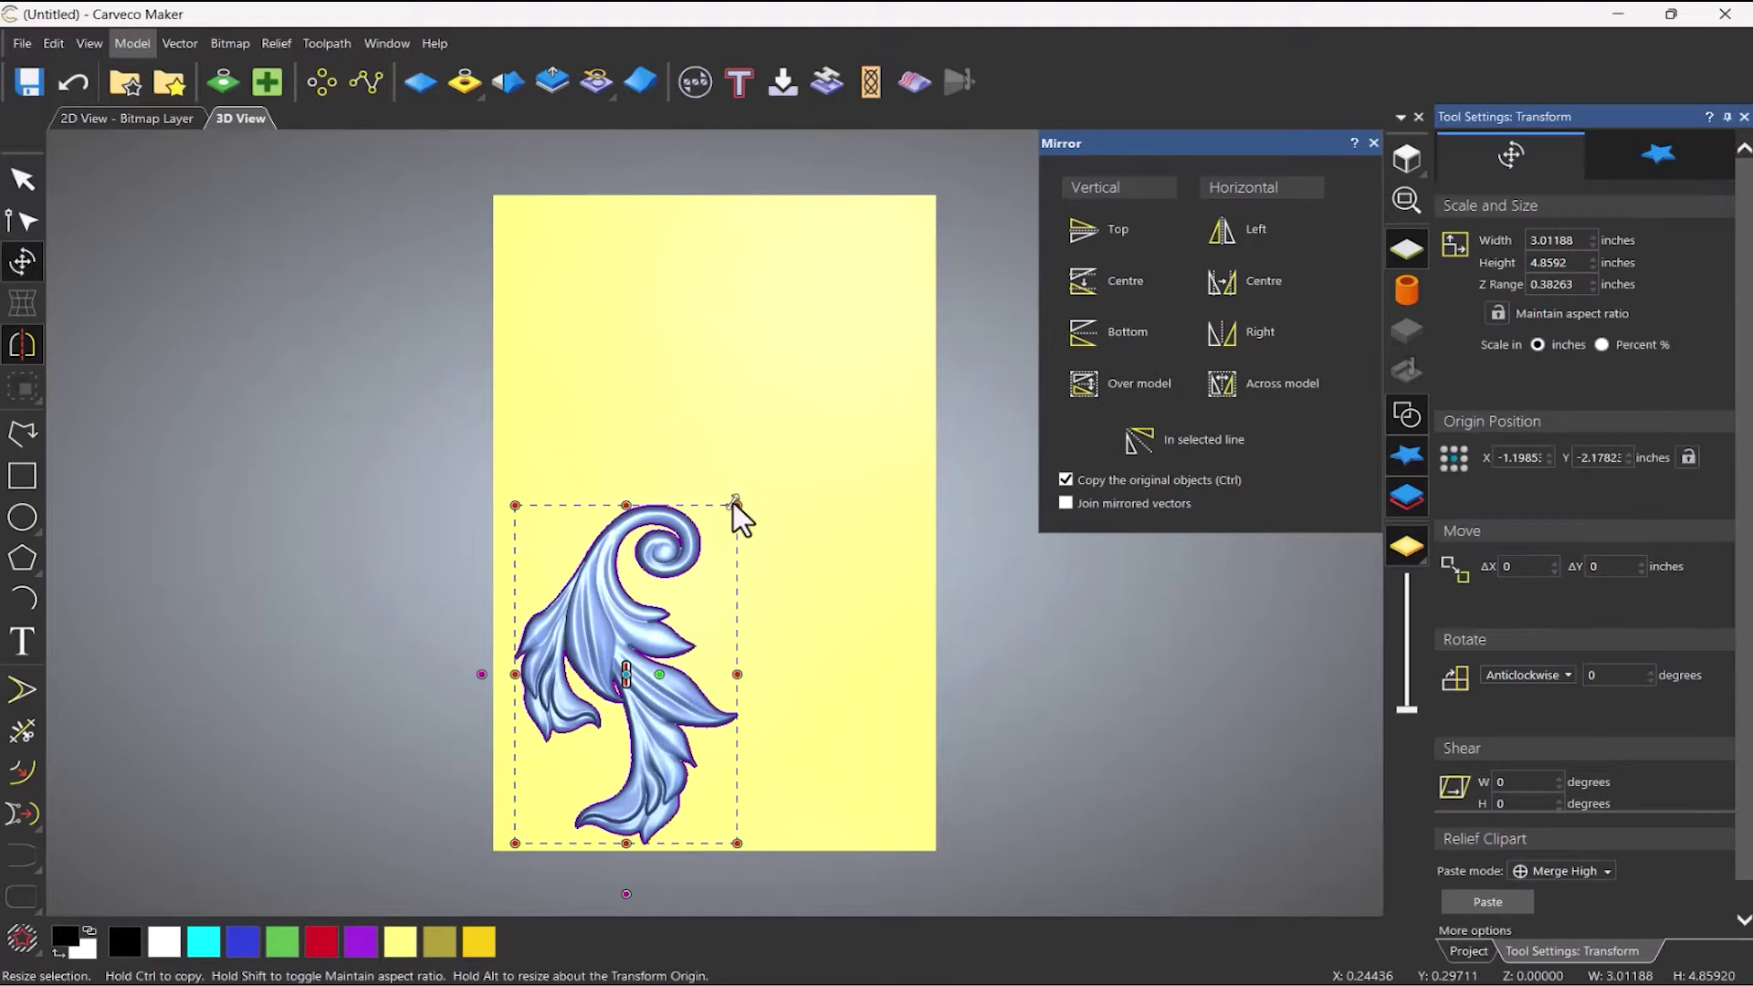
left_click_drag(736, 503, 716, 514)
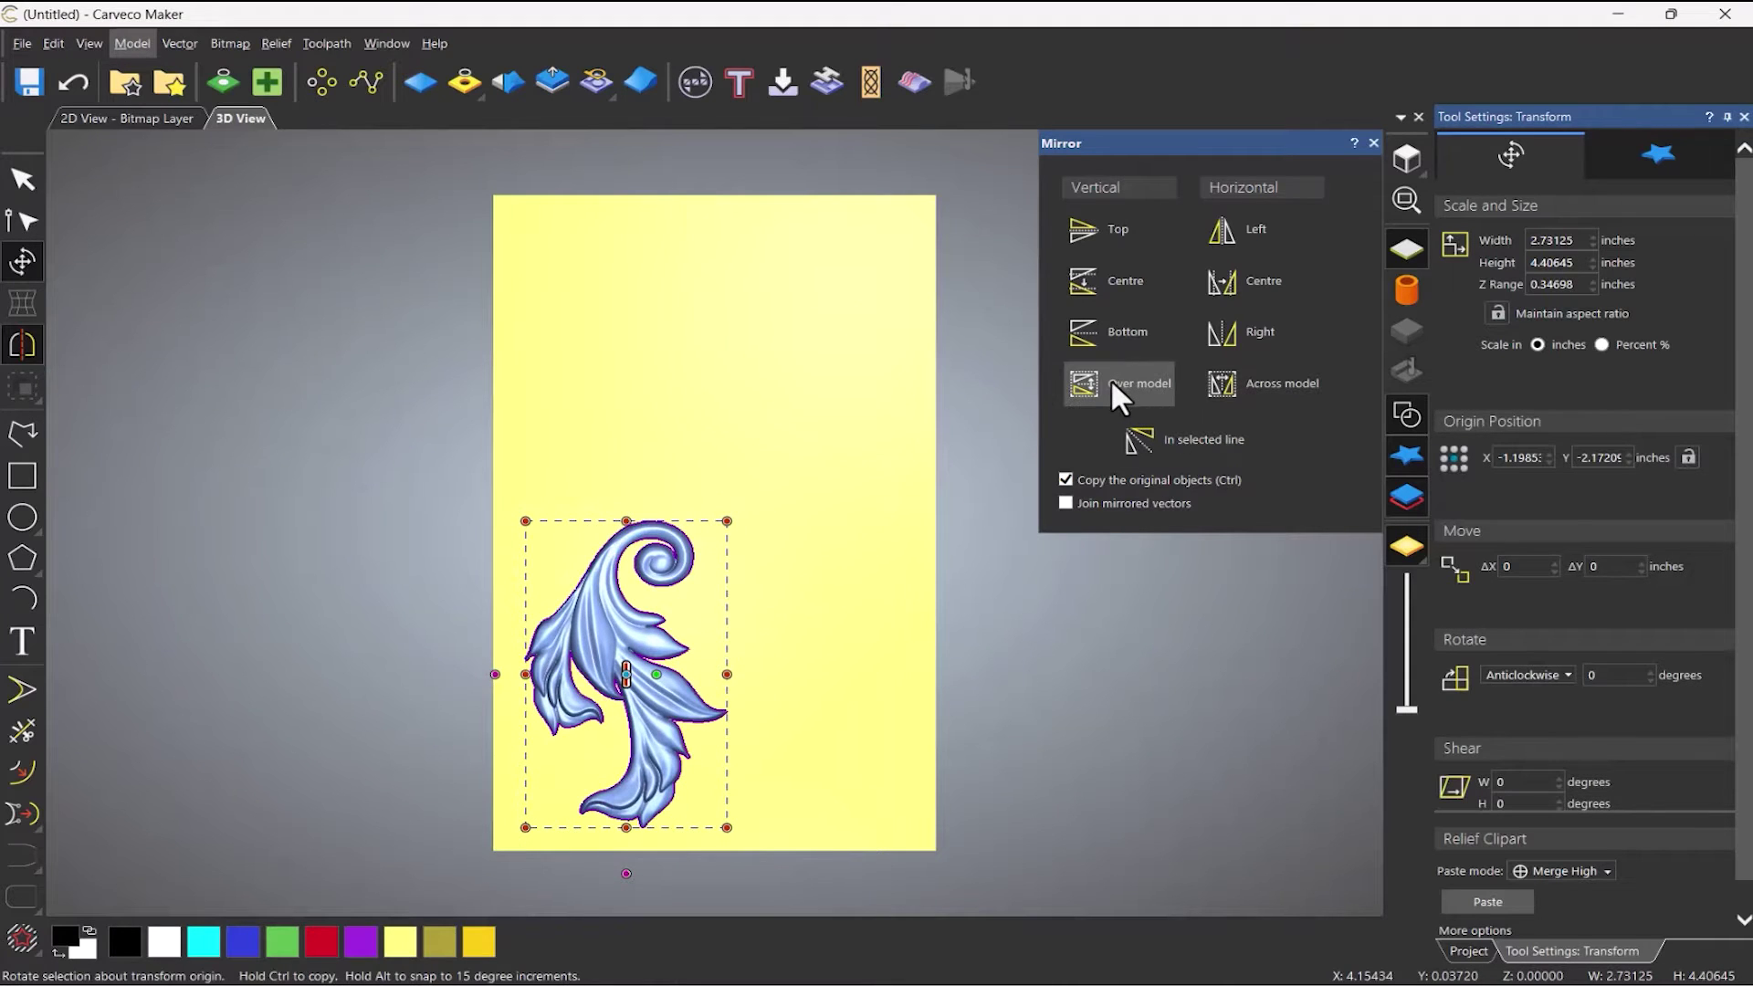
left_click(1087, 381)
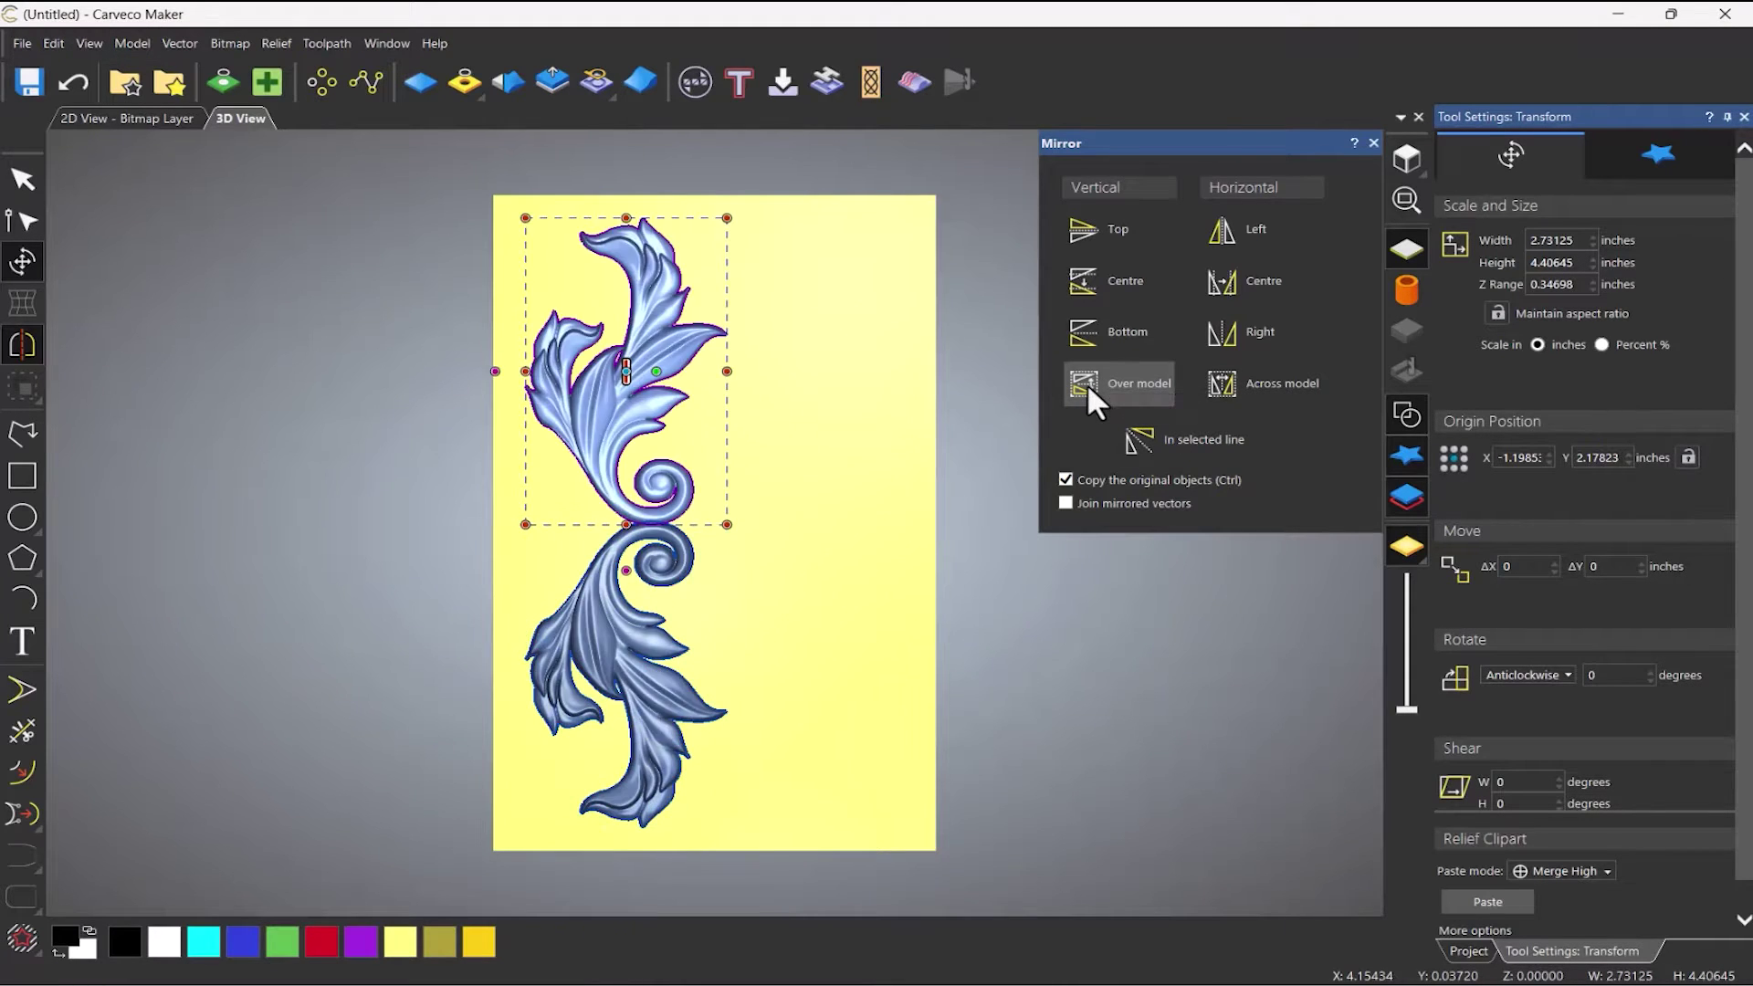
left_click(1375, 143)
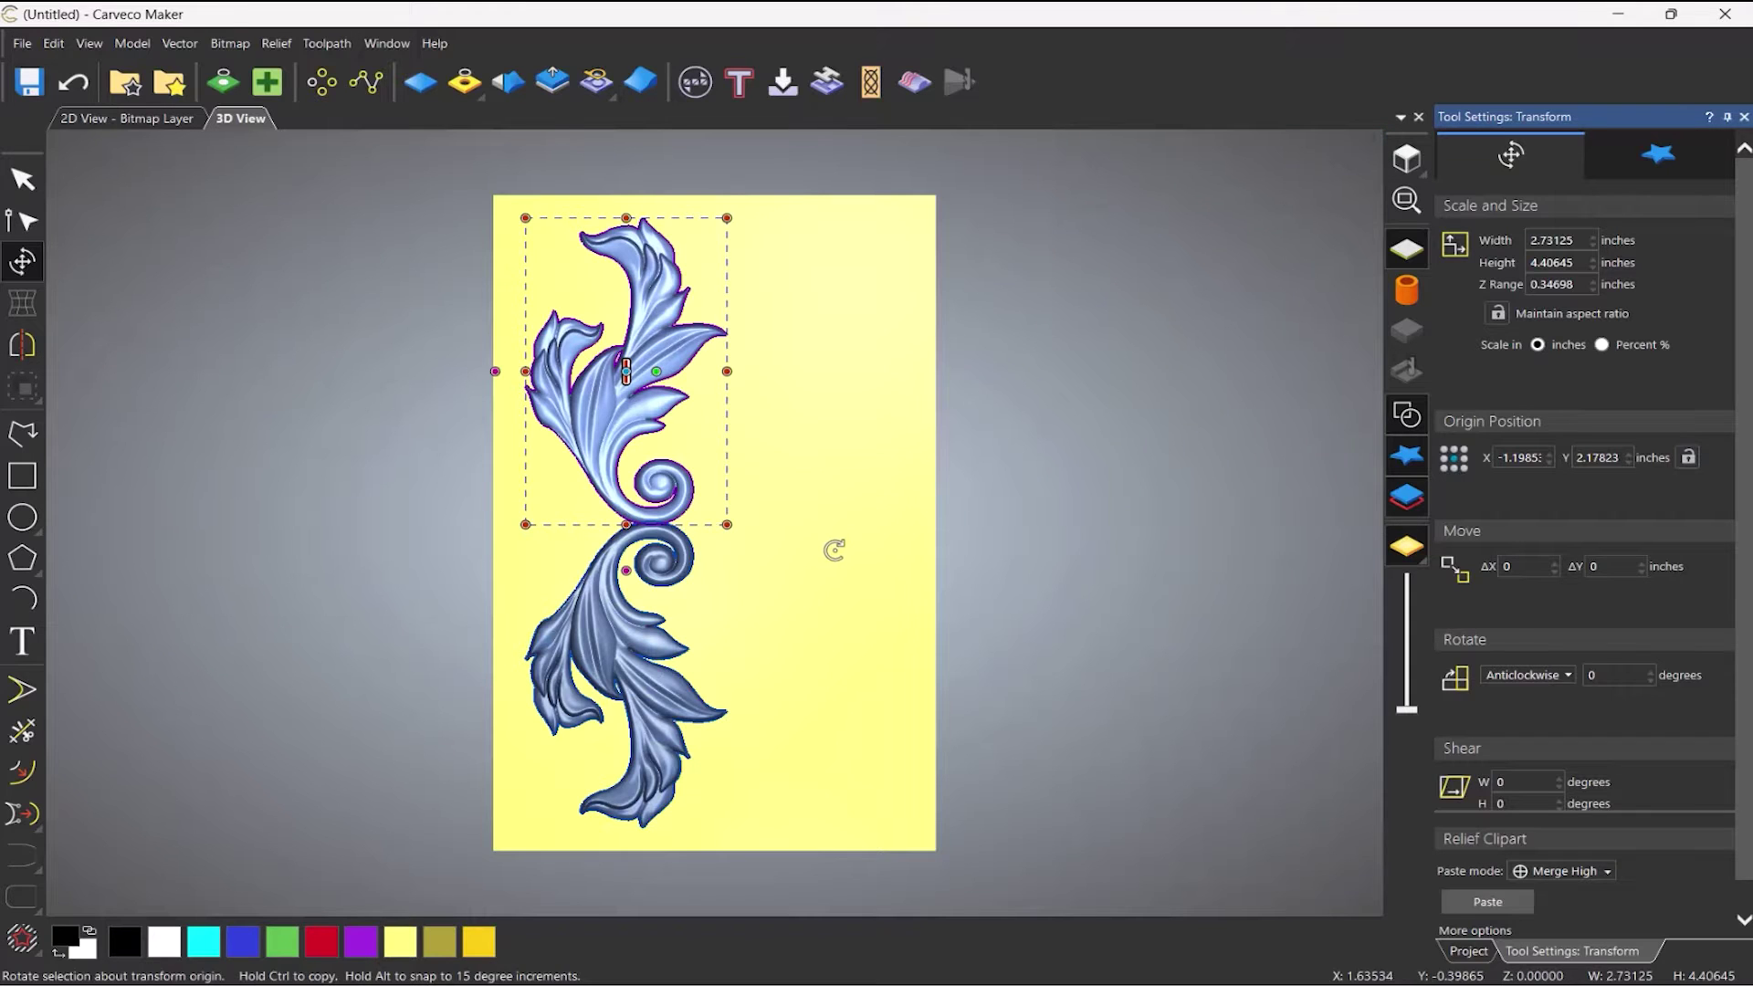
key("Escape")
left_click(616, 600)
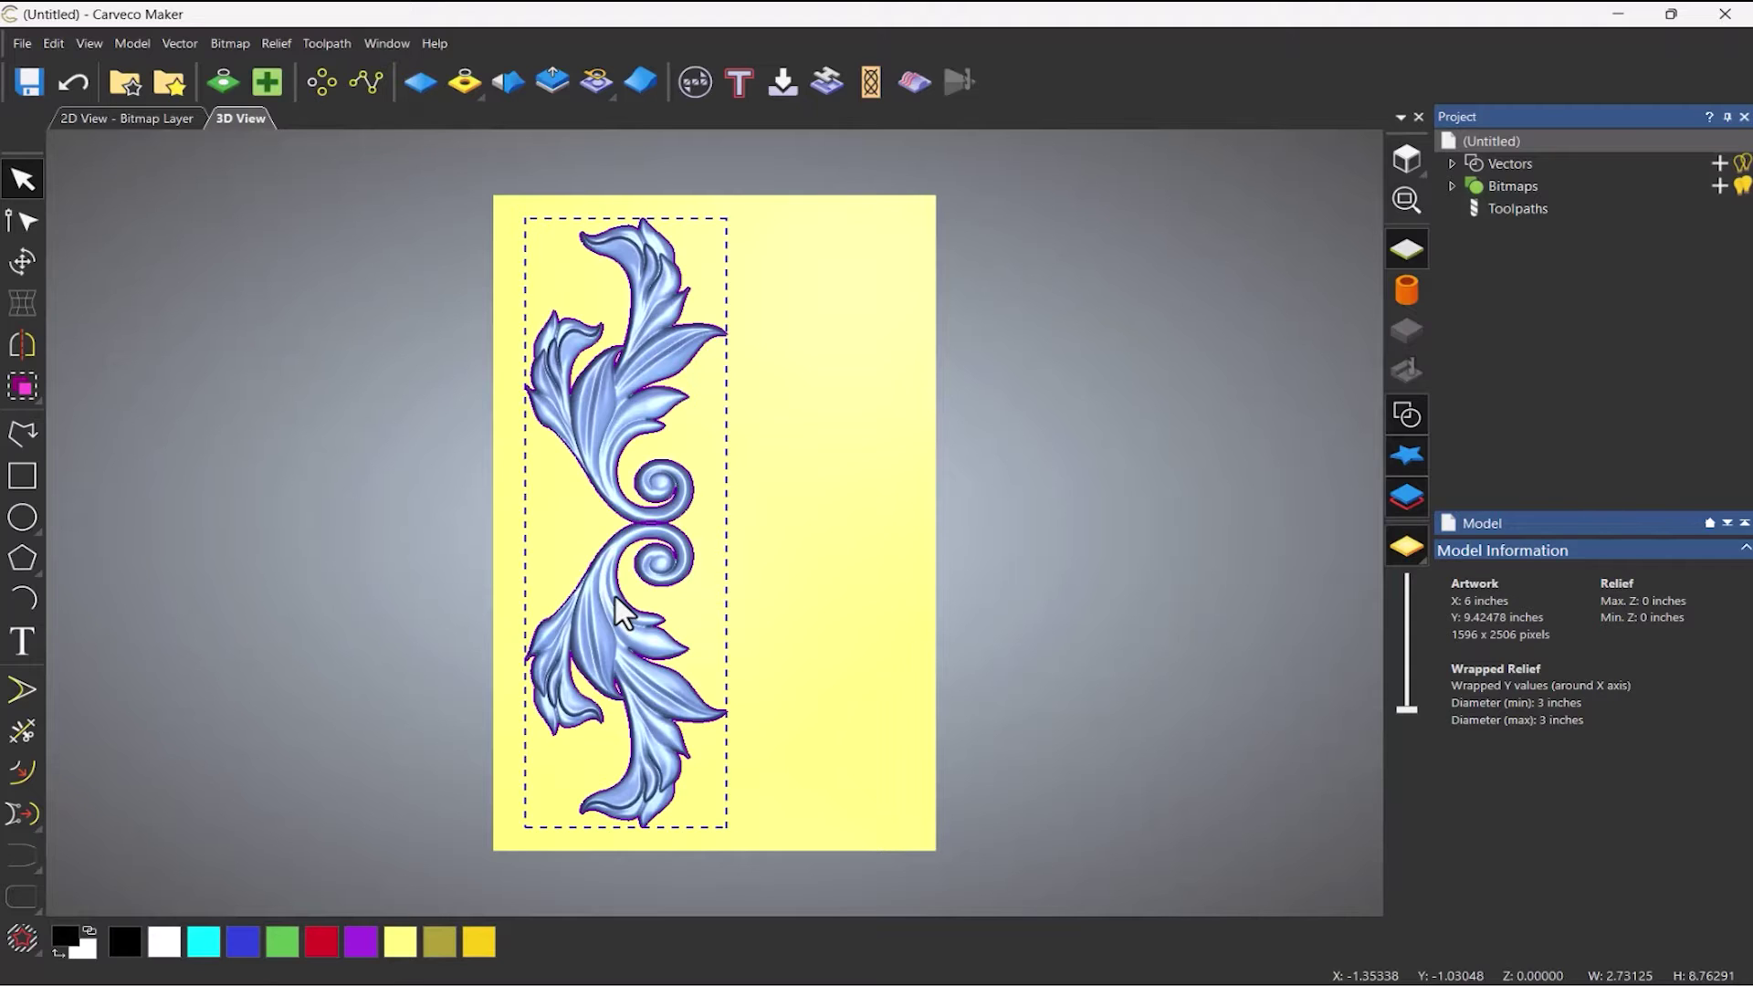
Step: Set the flourish's Z Range to 0.25 inches and apply it
left_click(615, 600)
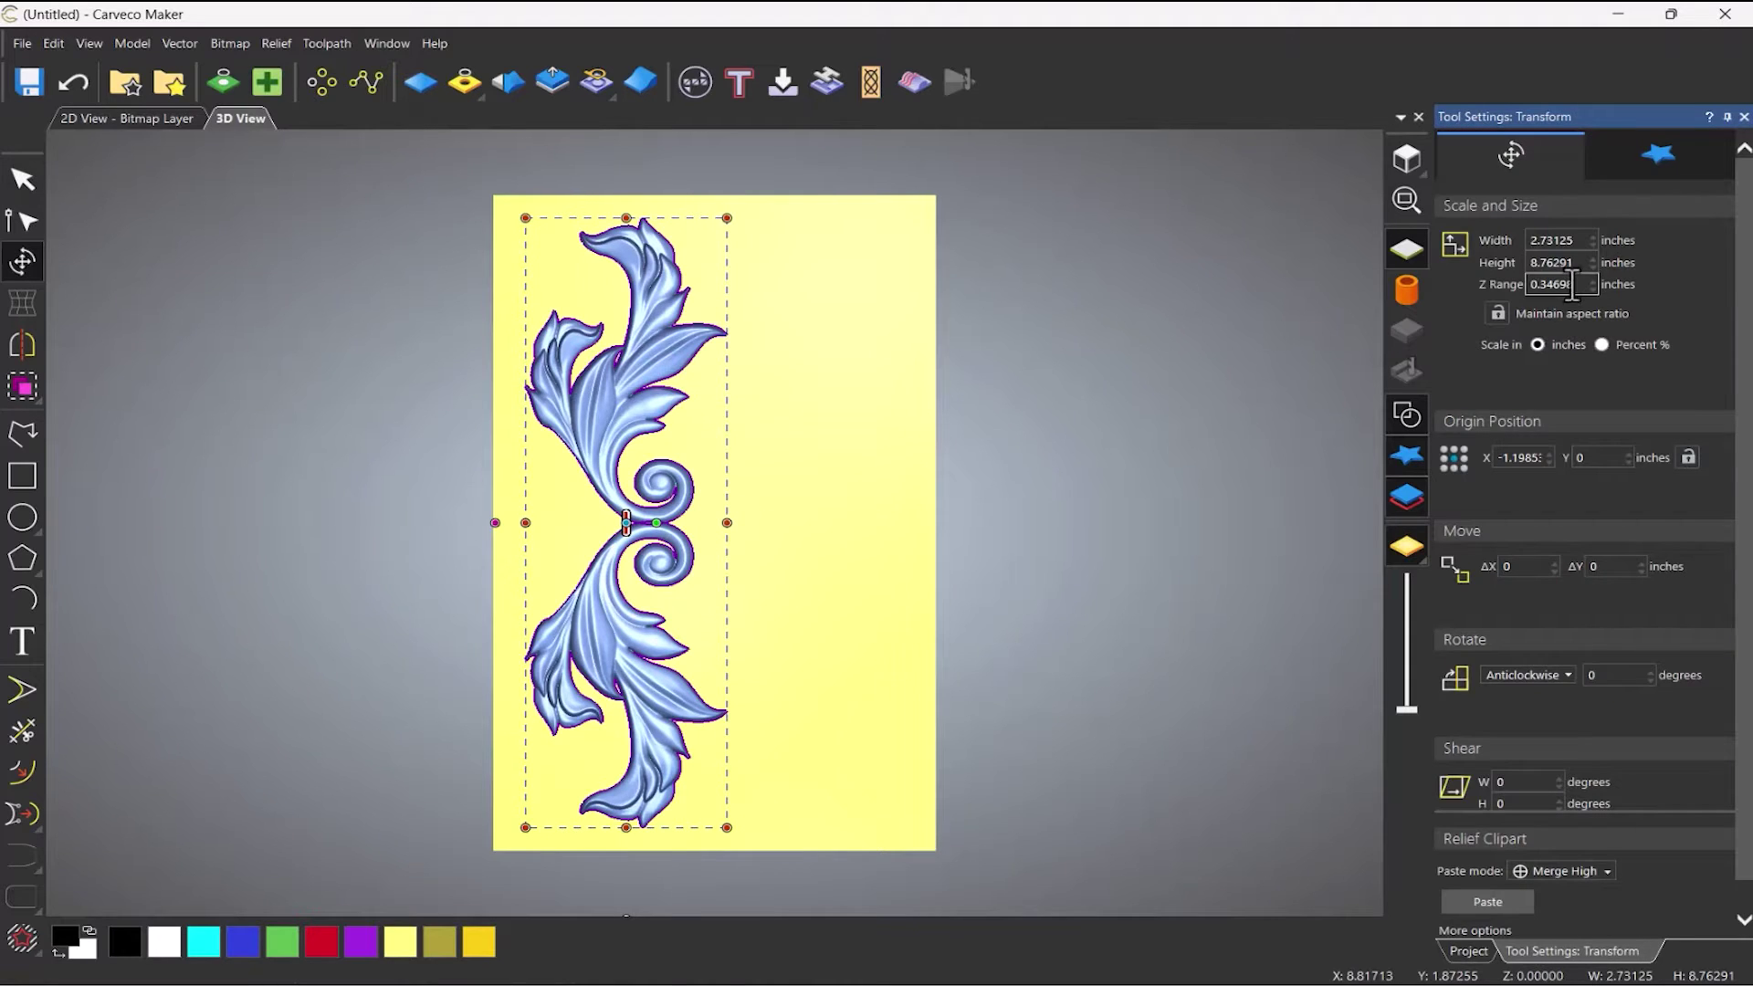
left_click_drag(1574, 285, 1542, 285)
type("25")
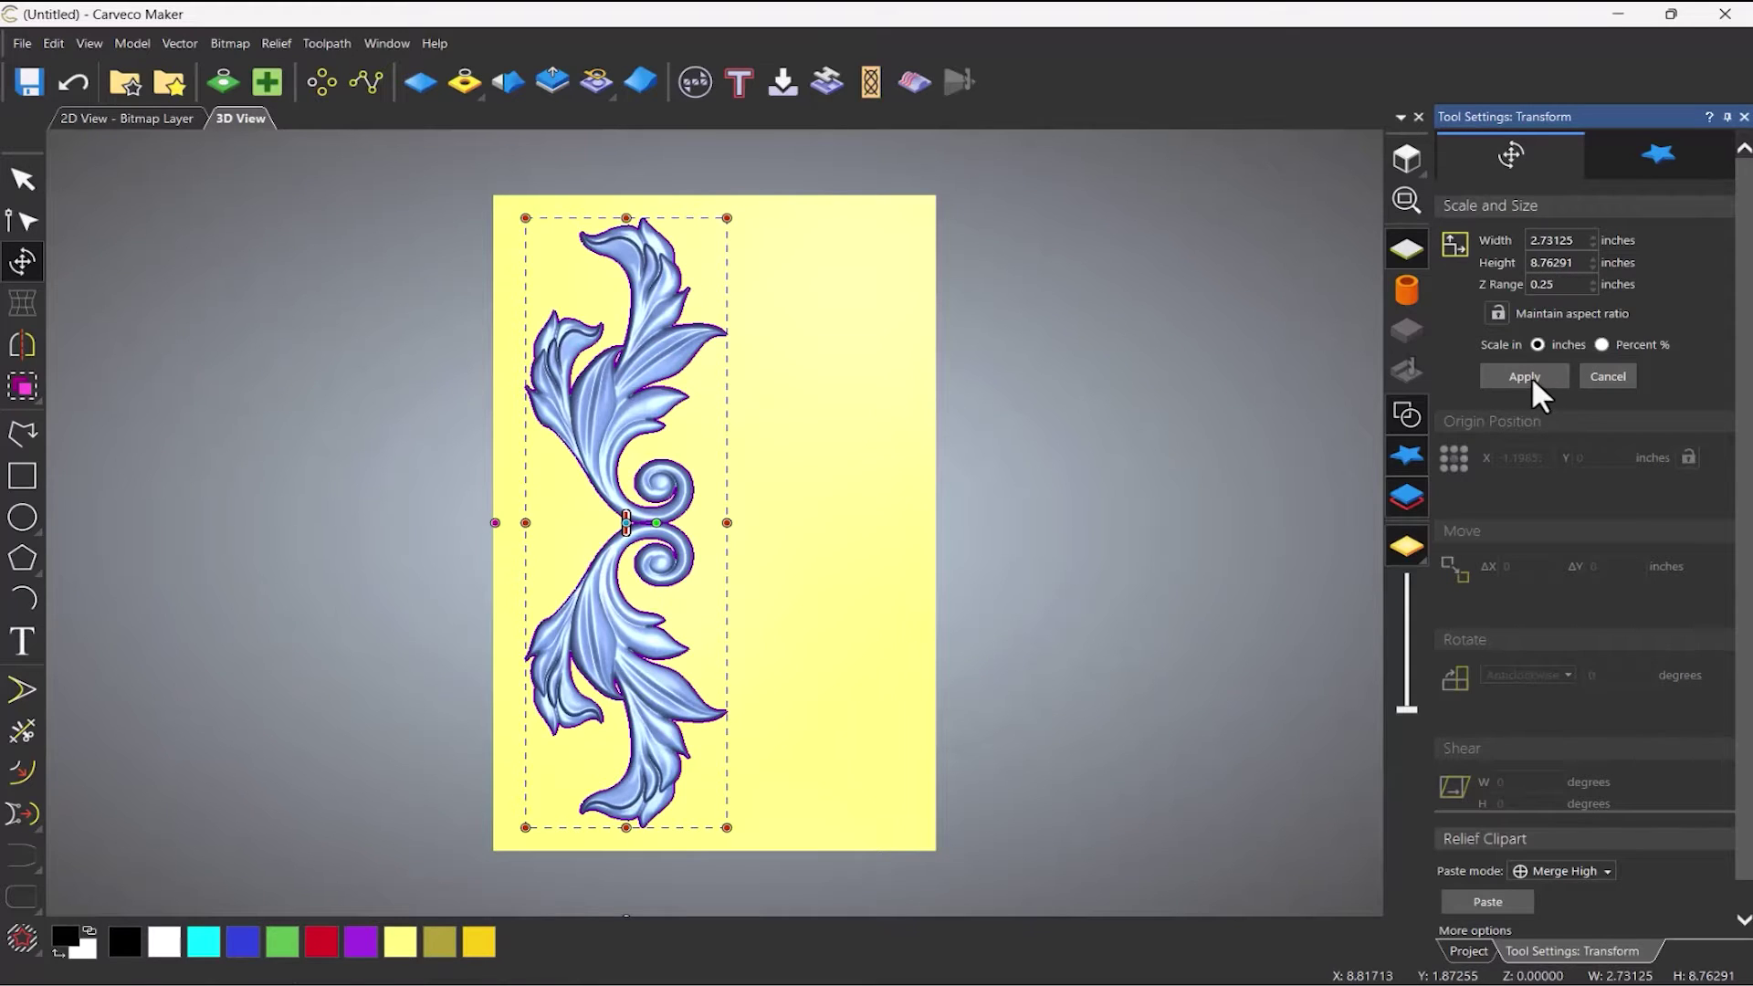
left_click(1531, 376)
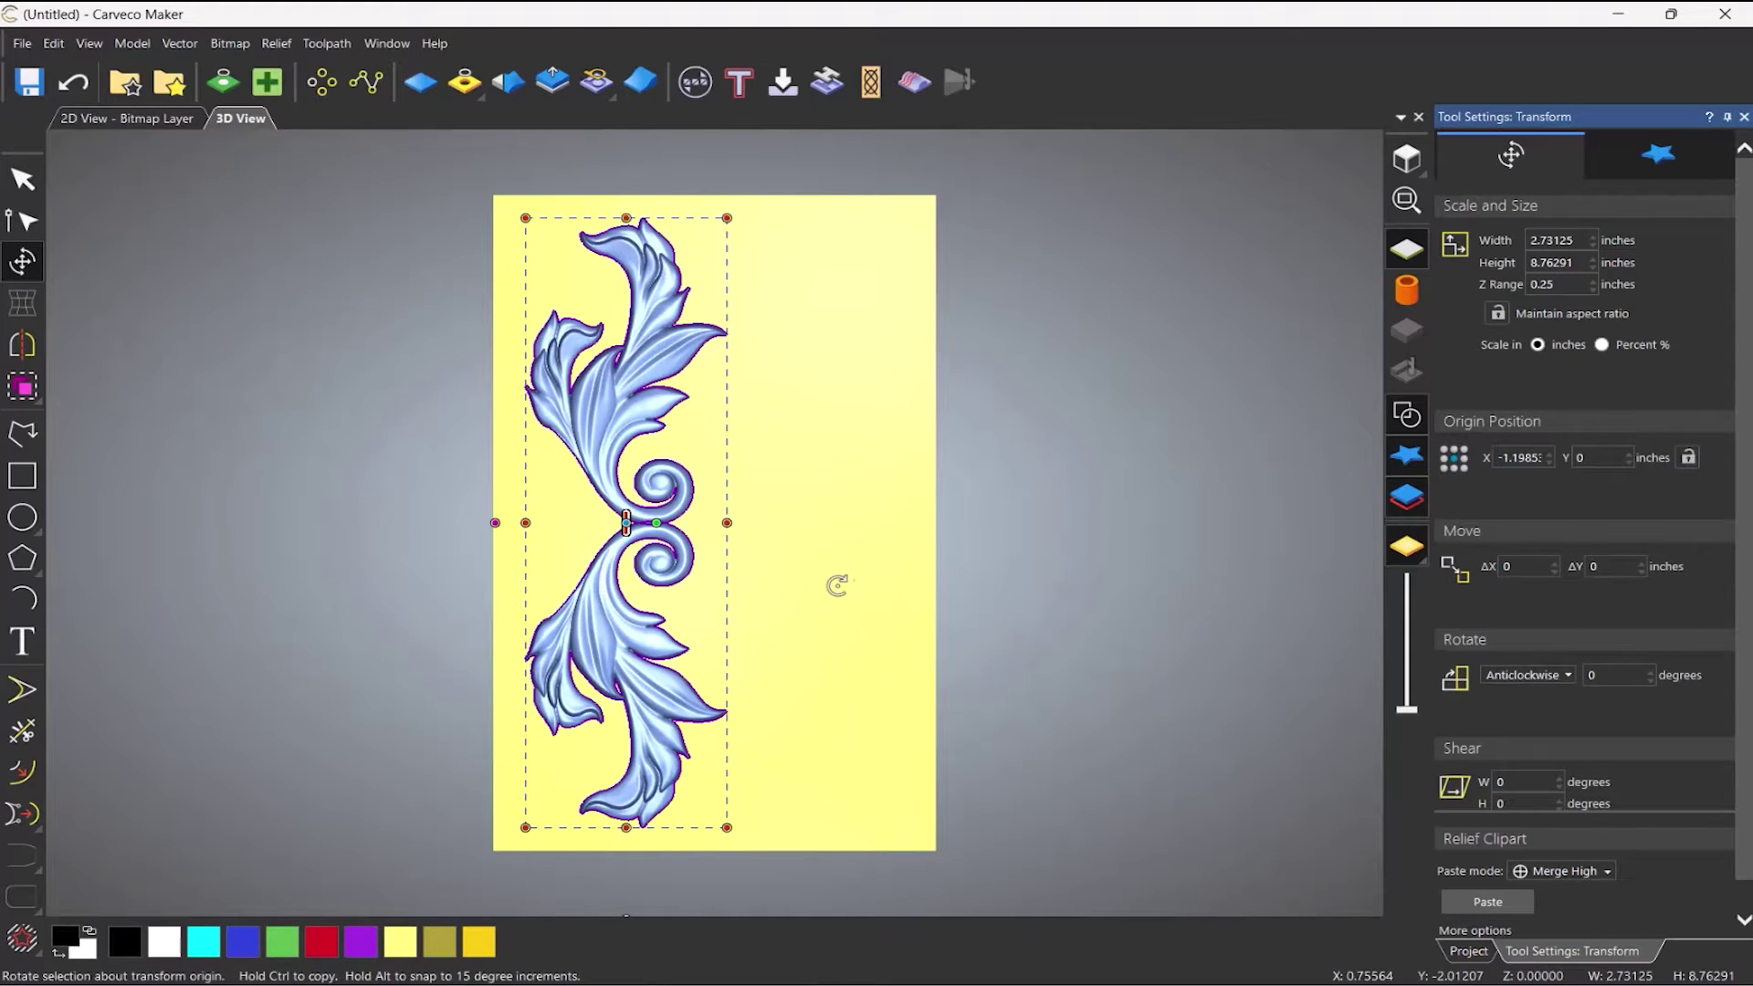
middle_click_drag(838, 585, 833, 423)
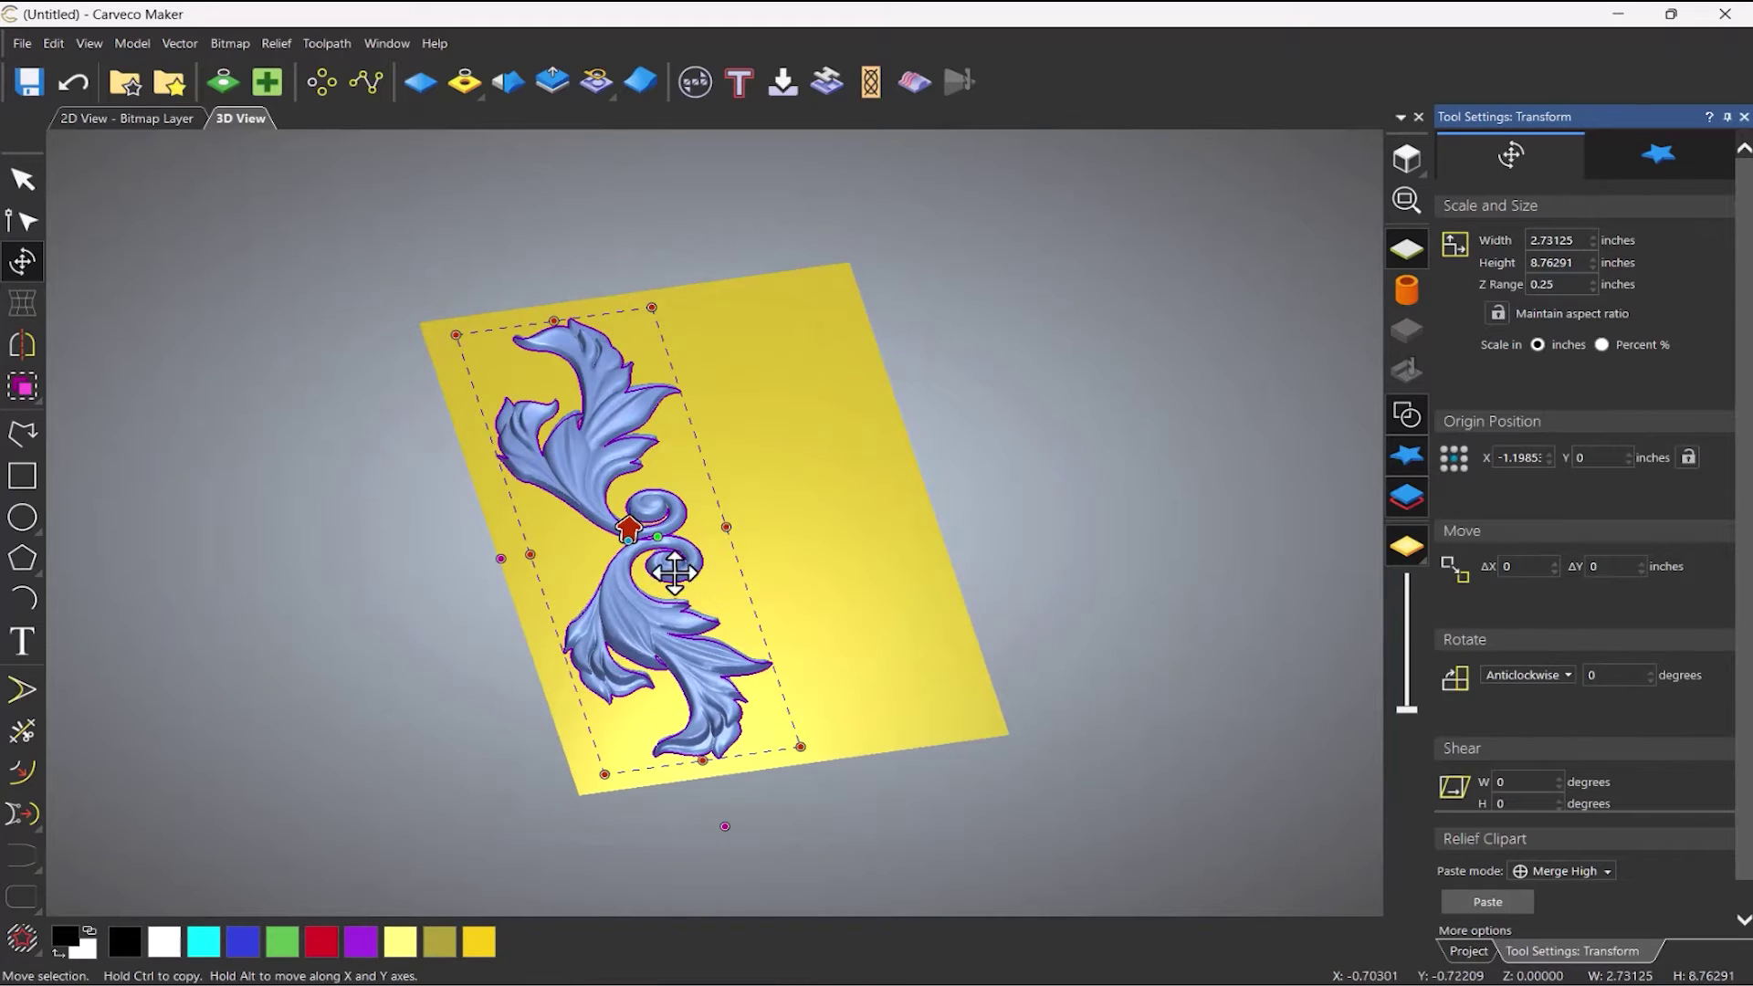
scroll(675, 571, "up", 4)
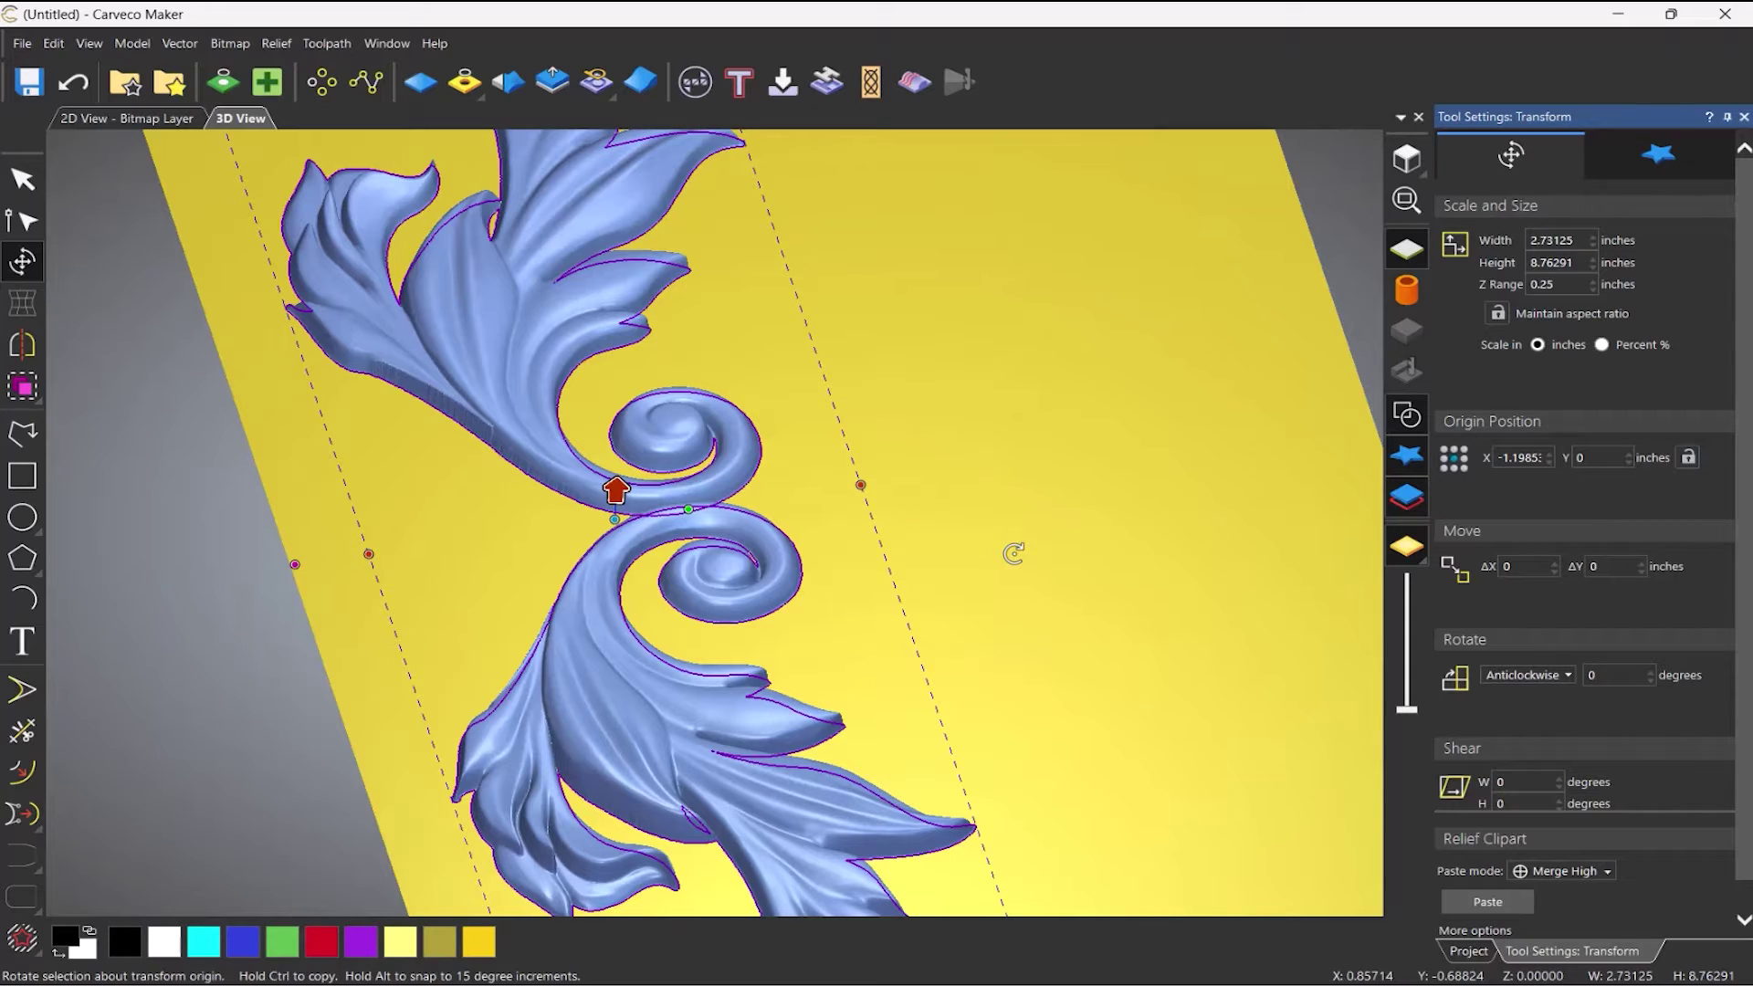
Step: Merge the flourish into the relief with Merge High, check it wrapped, then return to flat top view
left_click(1505, 907)
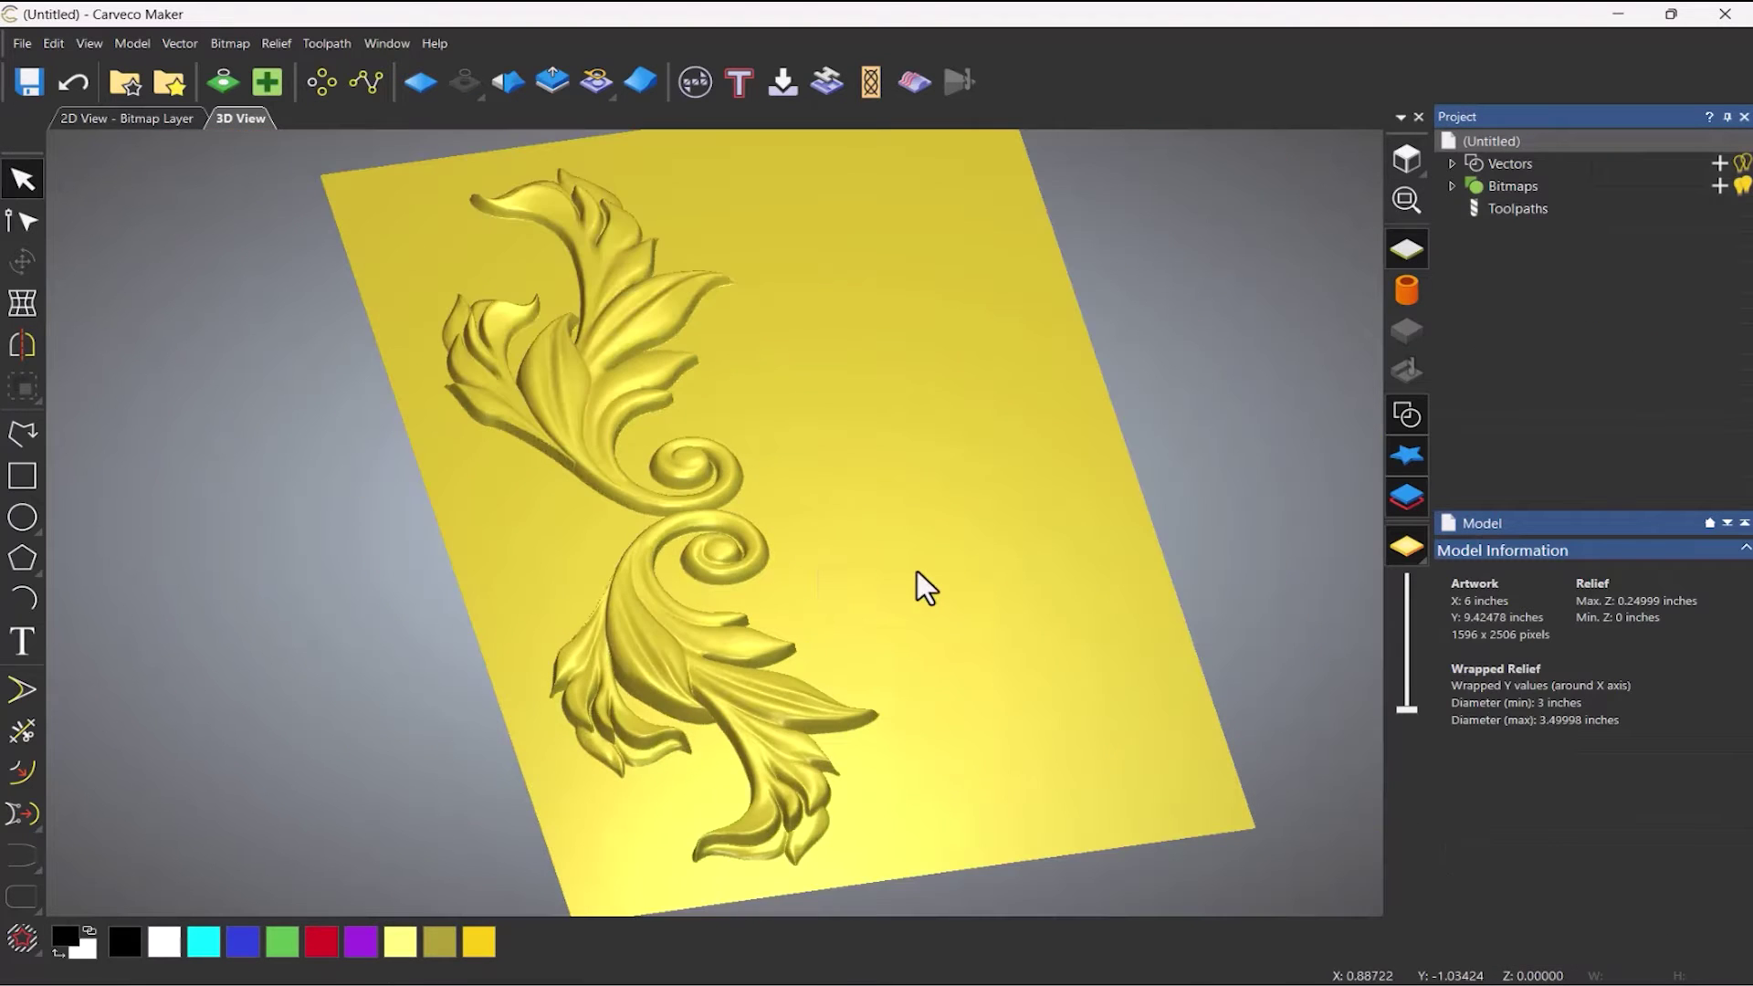
left_click_drag(917, 572, 1307, 372)
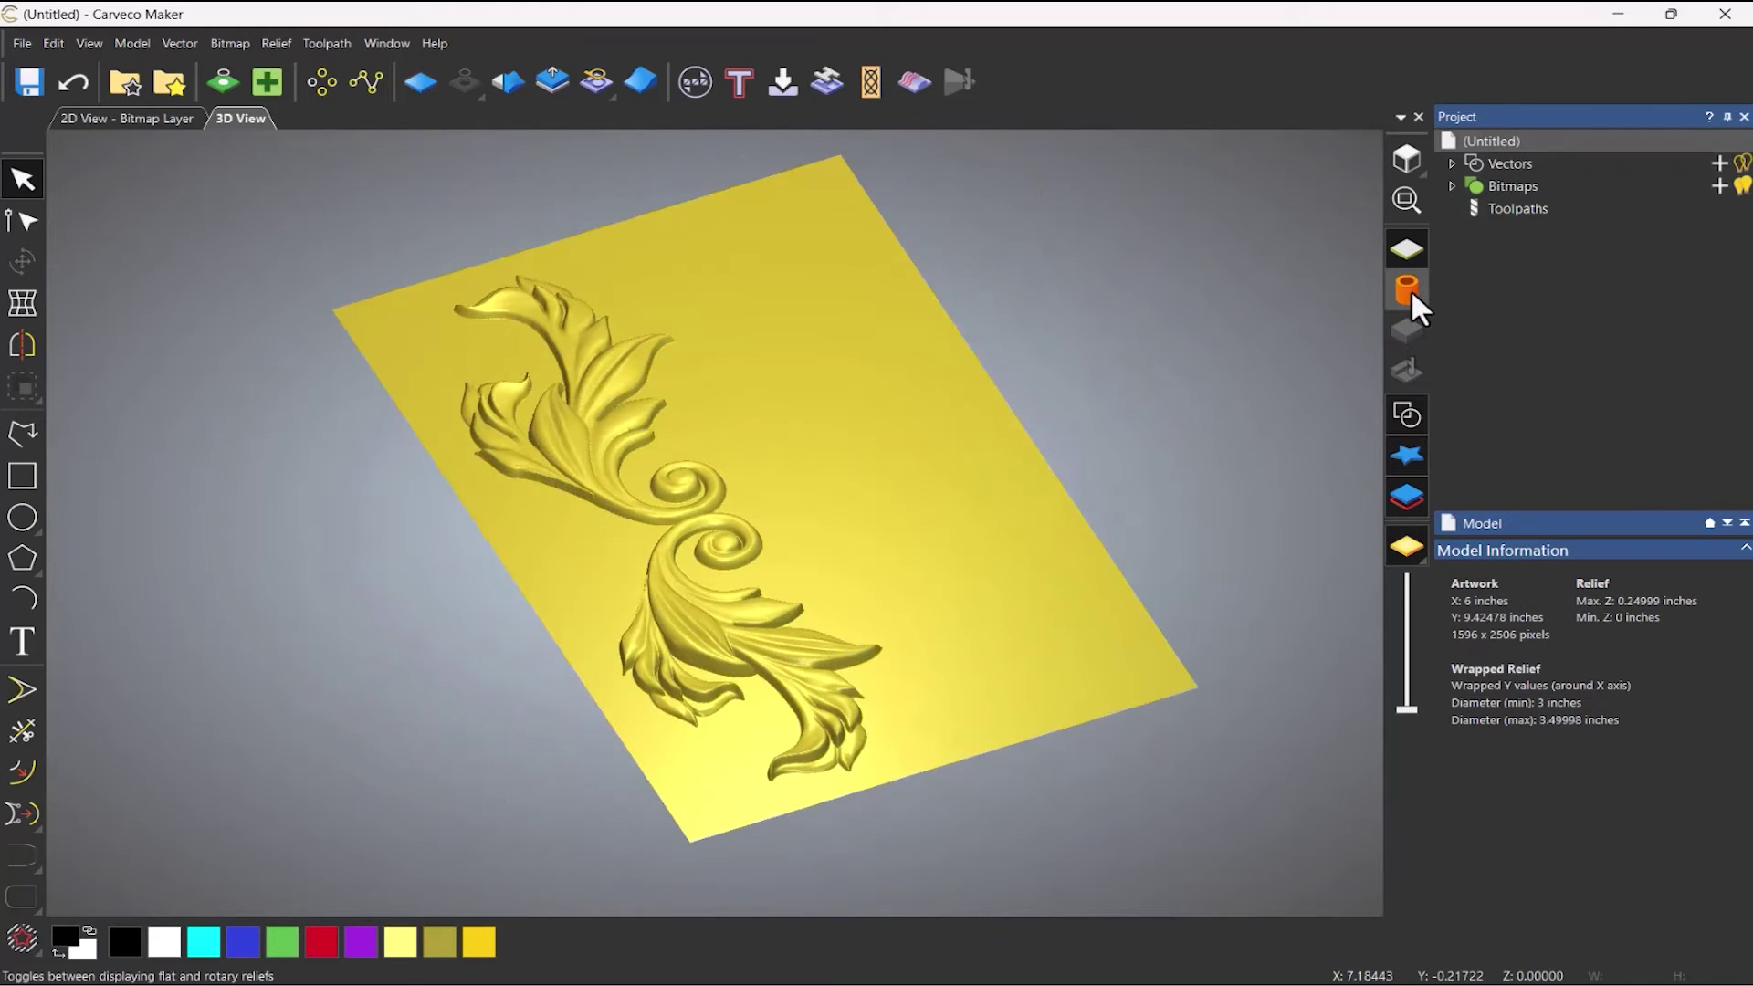
left_click(1408, 290)
left_click_drag(864, 415, 1187, 612)
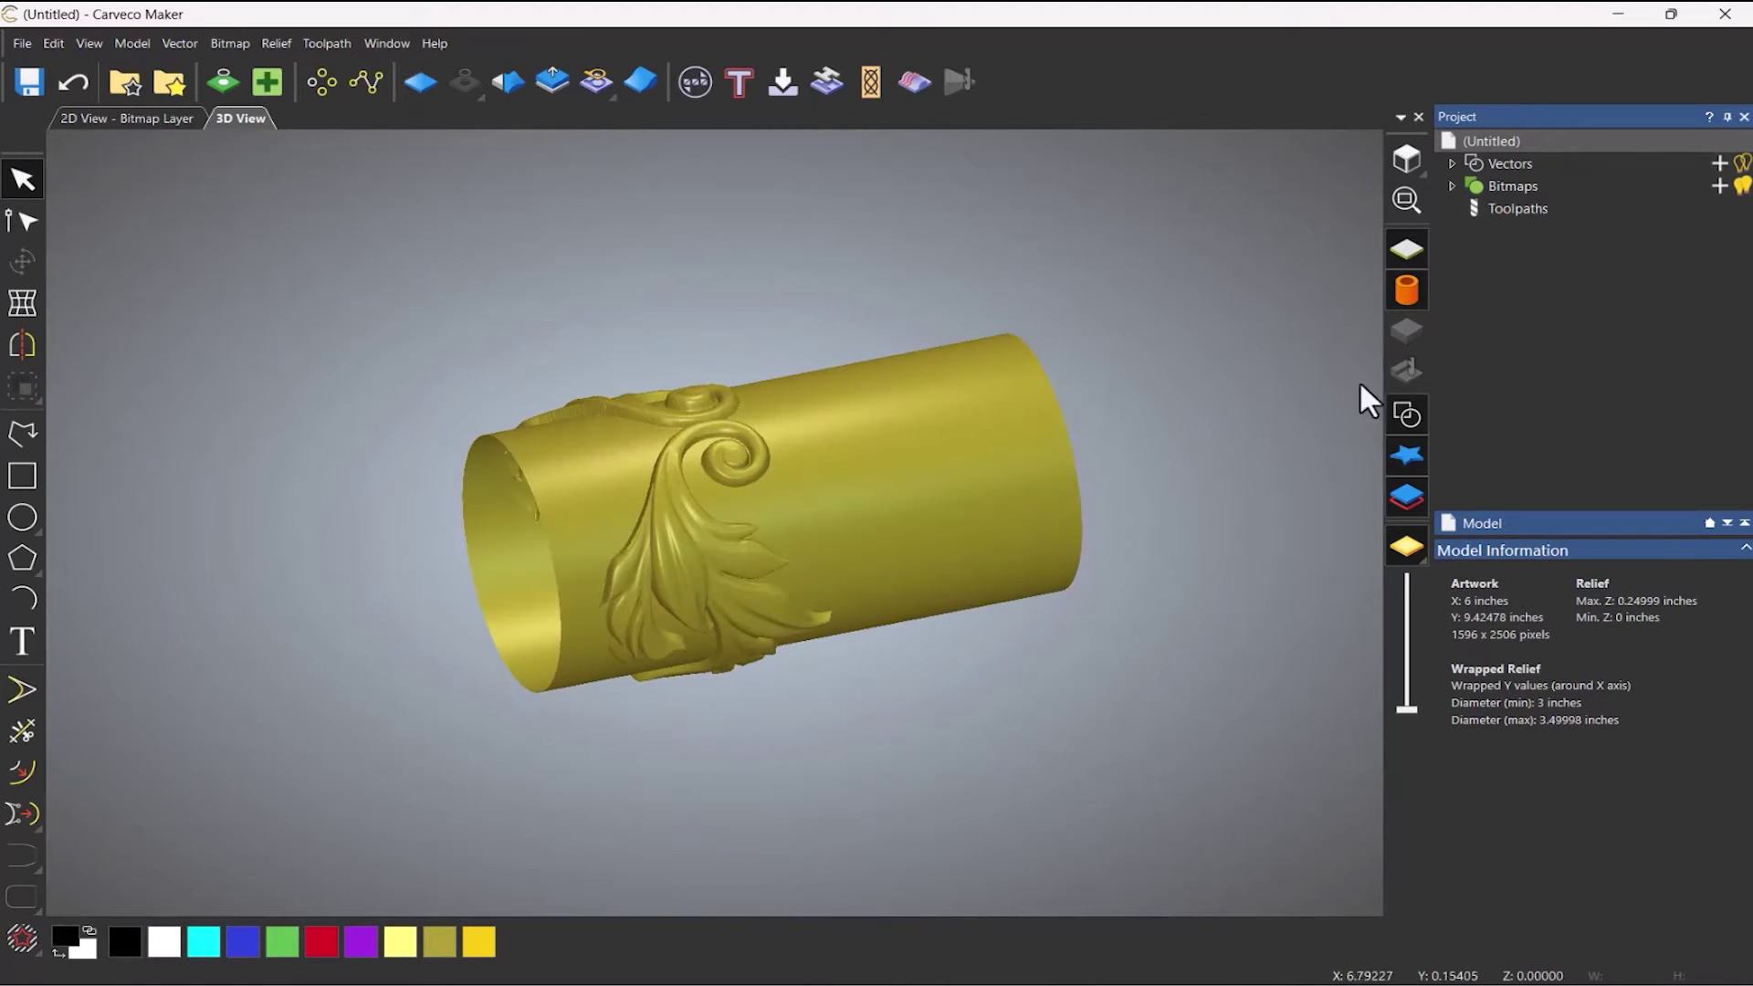
left_click(1416, 173)
left_click(1406, 287)
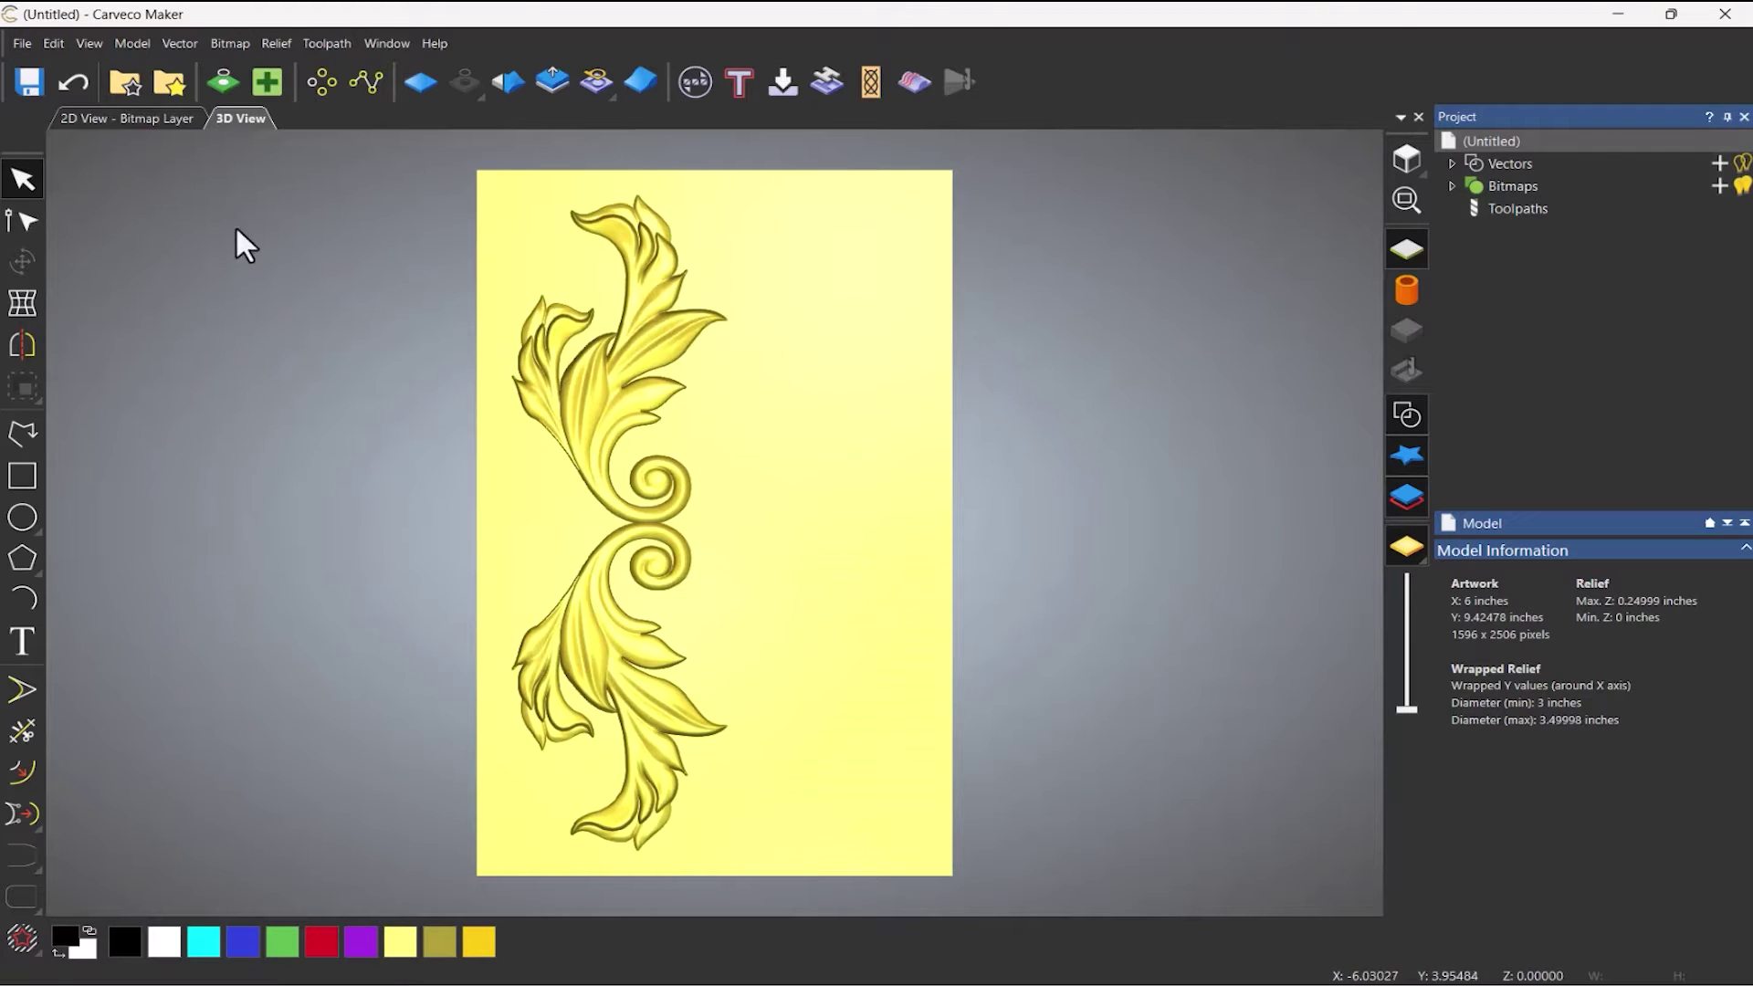
Step: Place the Weave Texture clipart on the relief, turned 90° and moved to the top-left
left_click(172, 81)
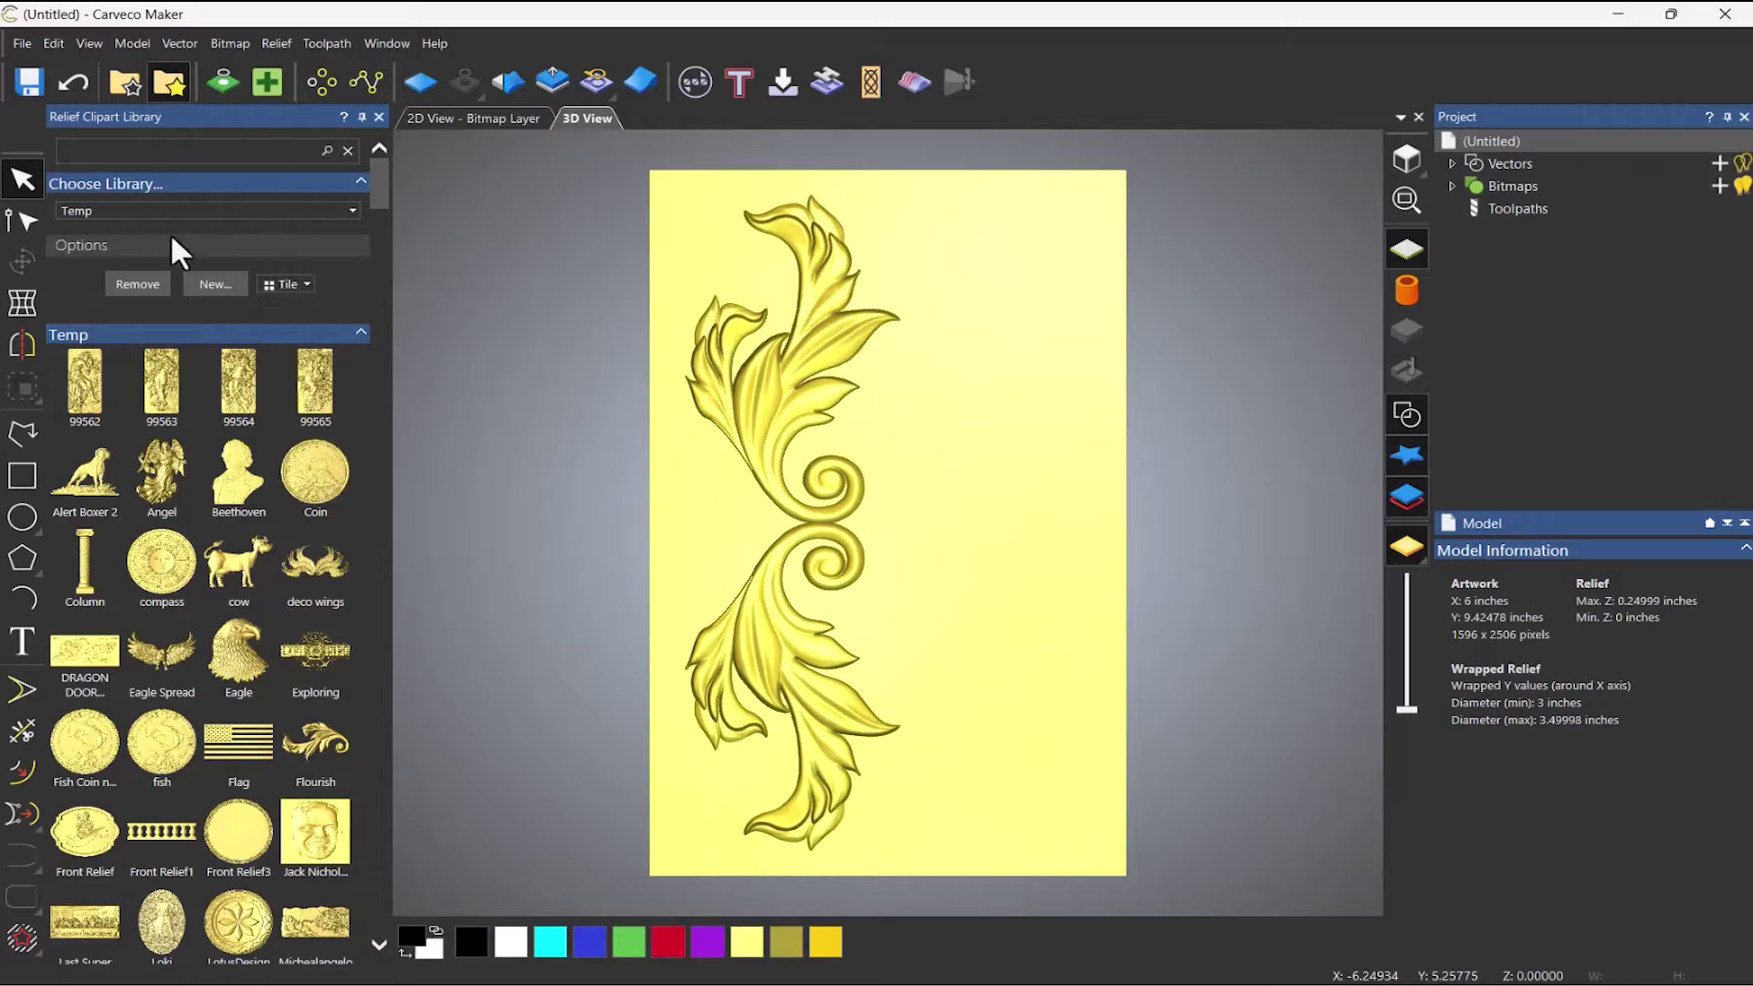
scroll(261, 607, "down", 5)
scroll(270, 628, "down", 2)
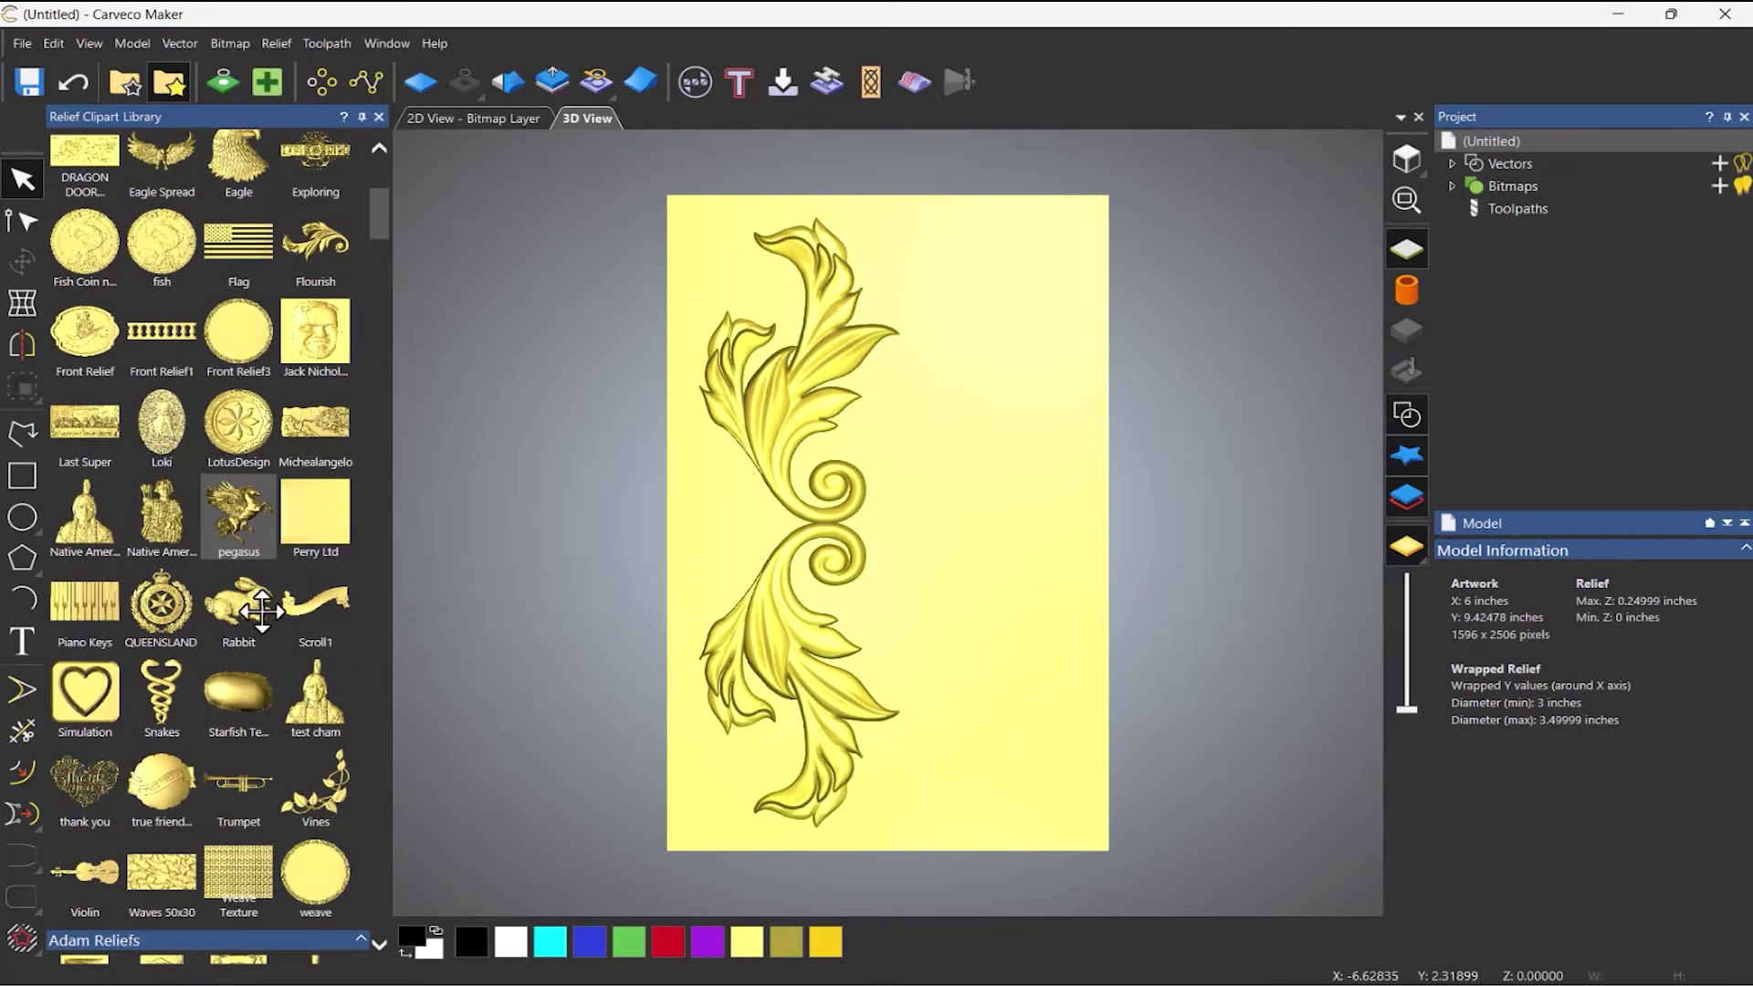
left_click_drag(245, 862, 908, 485)
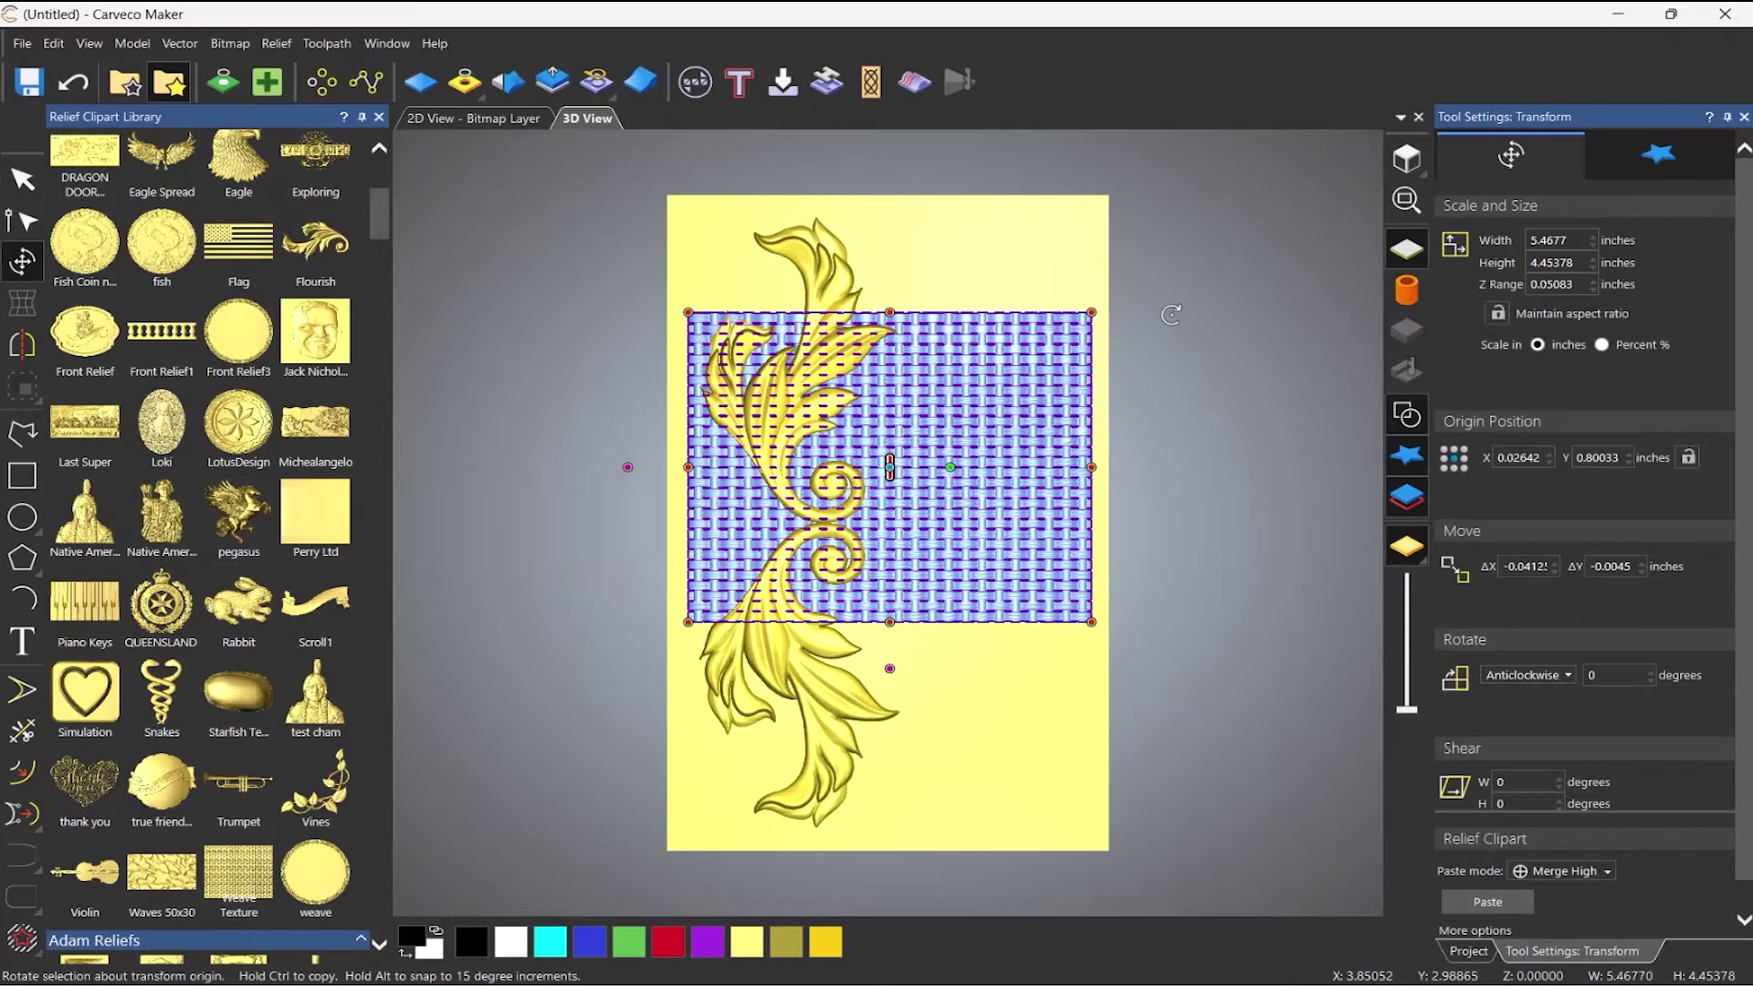
left_click_drag(1198, 290, 701, 215)
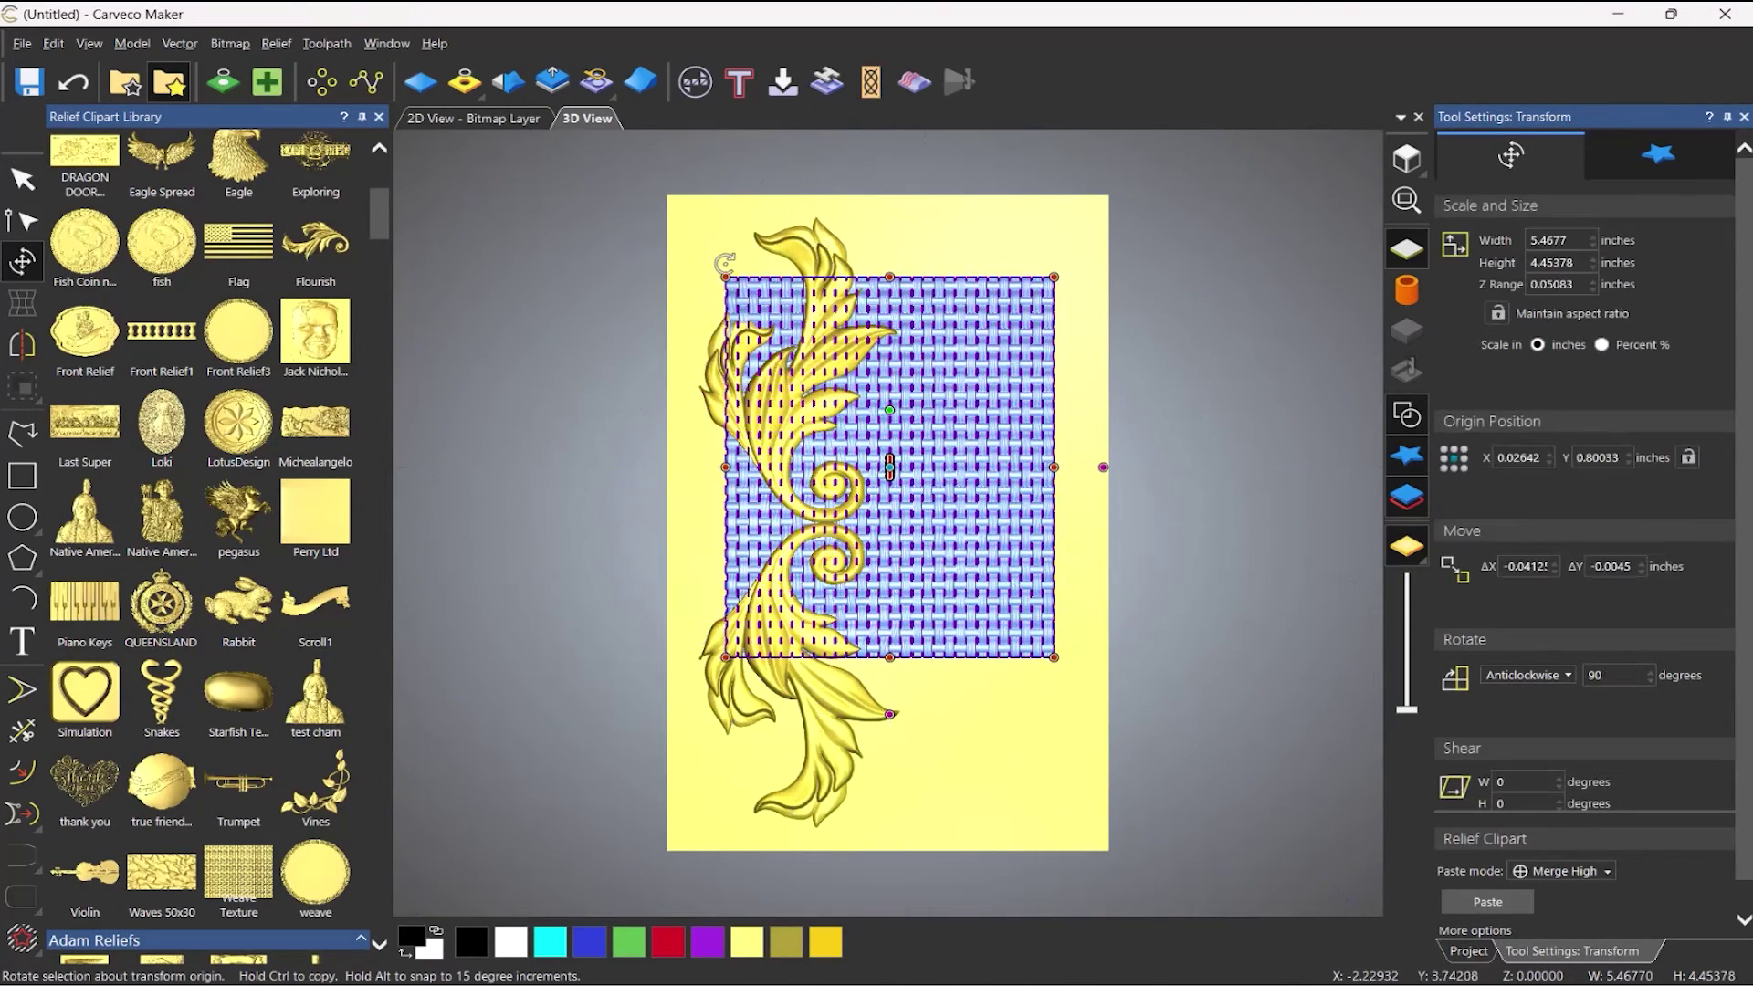
left_click_drag(730, 274, 670, 274)
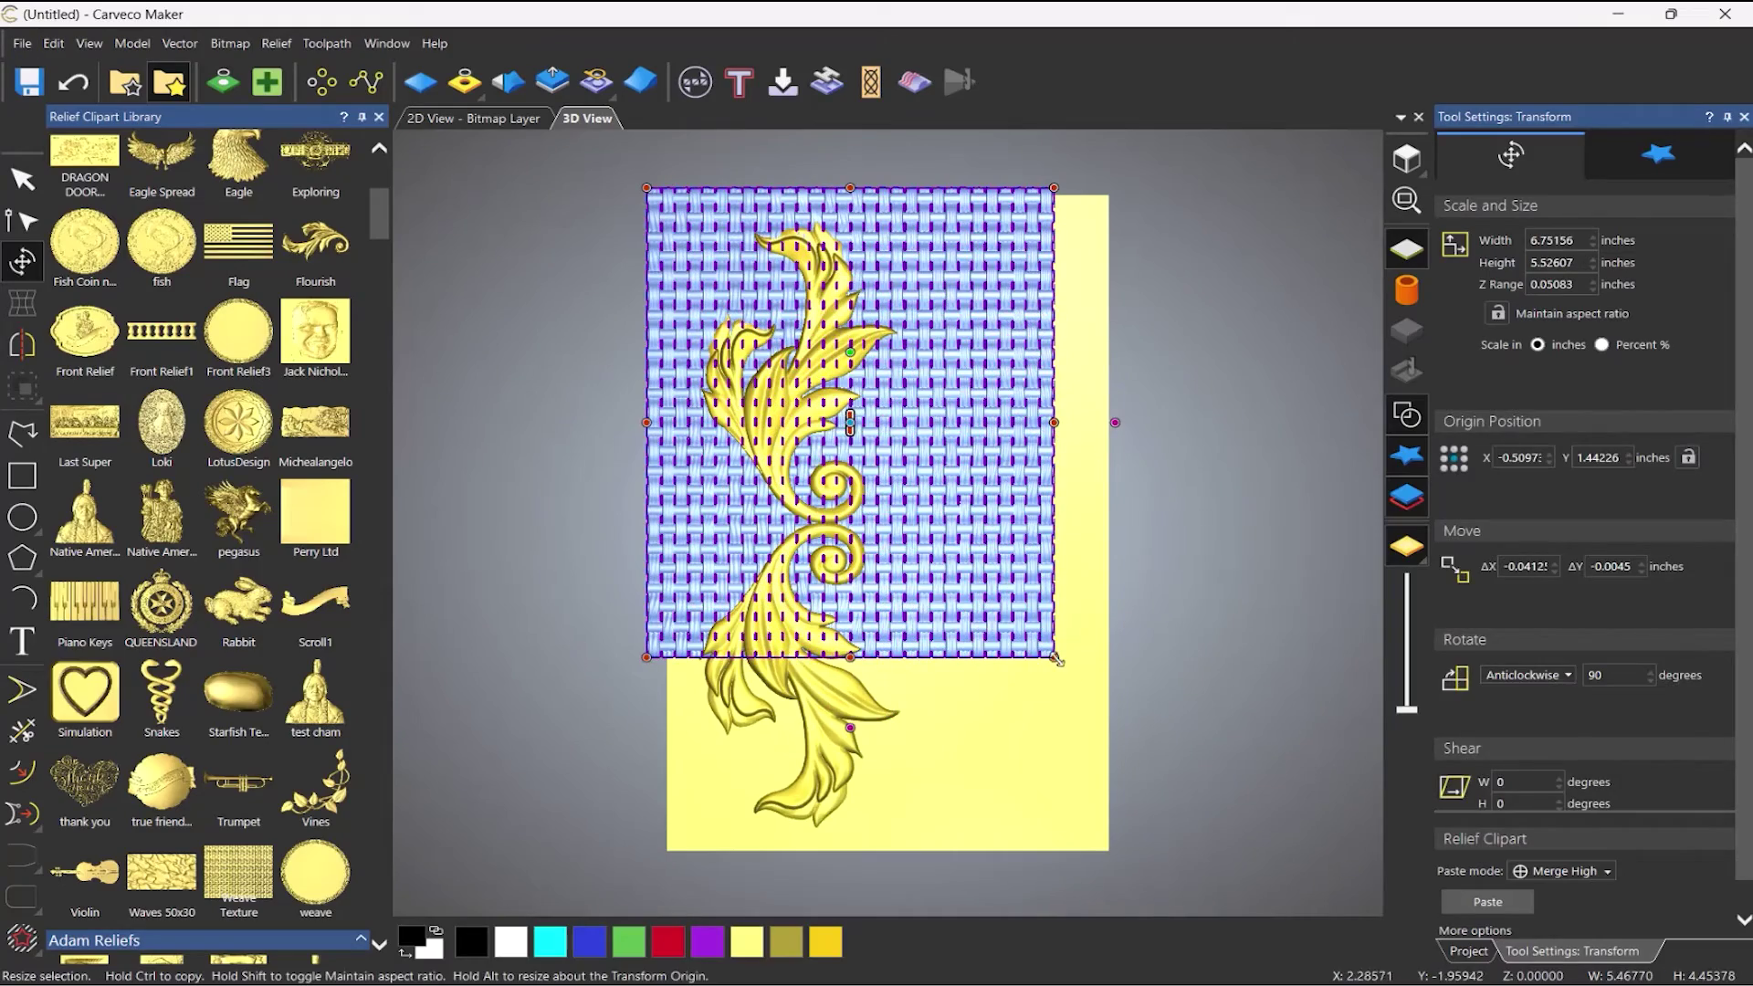
Step: Enlarge the weave to about 9.73 × 6.55 inches and enter a 0.040-inch Z Range
left_click_drag(1055, 658, 1128, 865)
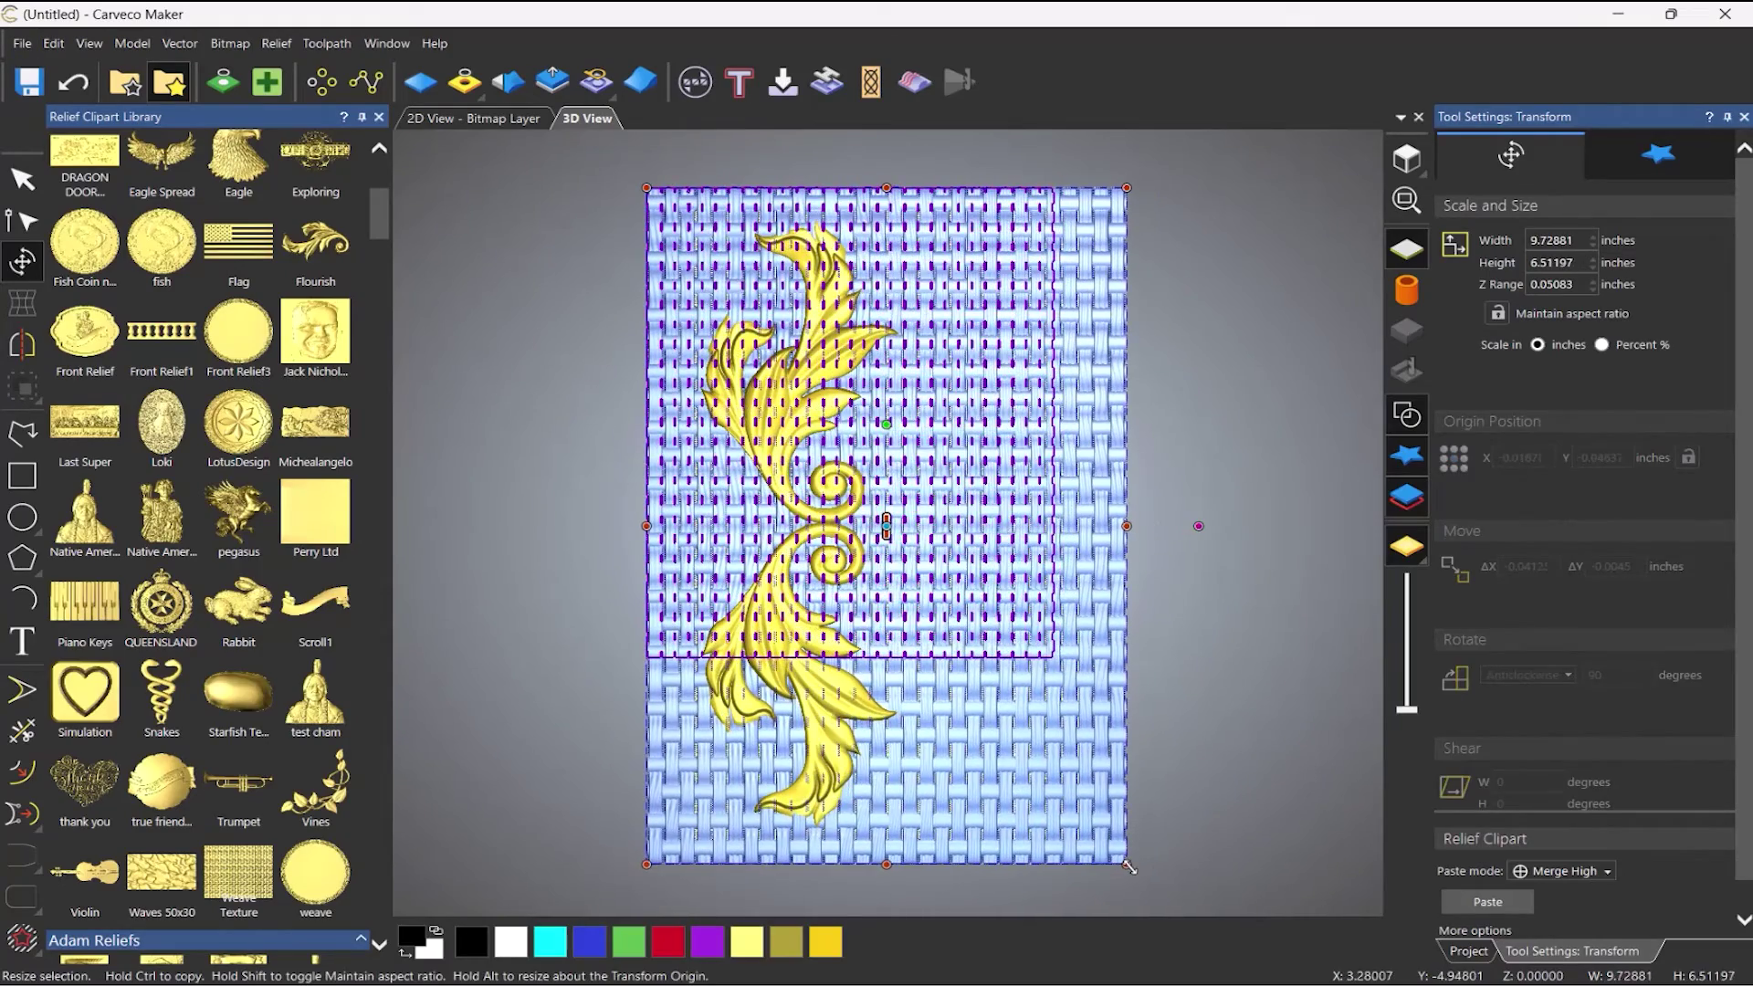
scroll(869, 516, "up", 4)
left_click_drag(982, 721, 1104, 430)
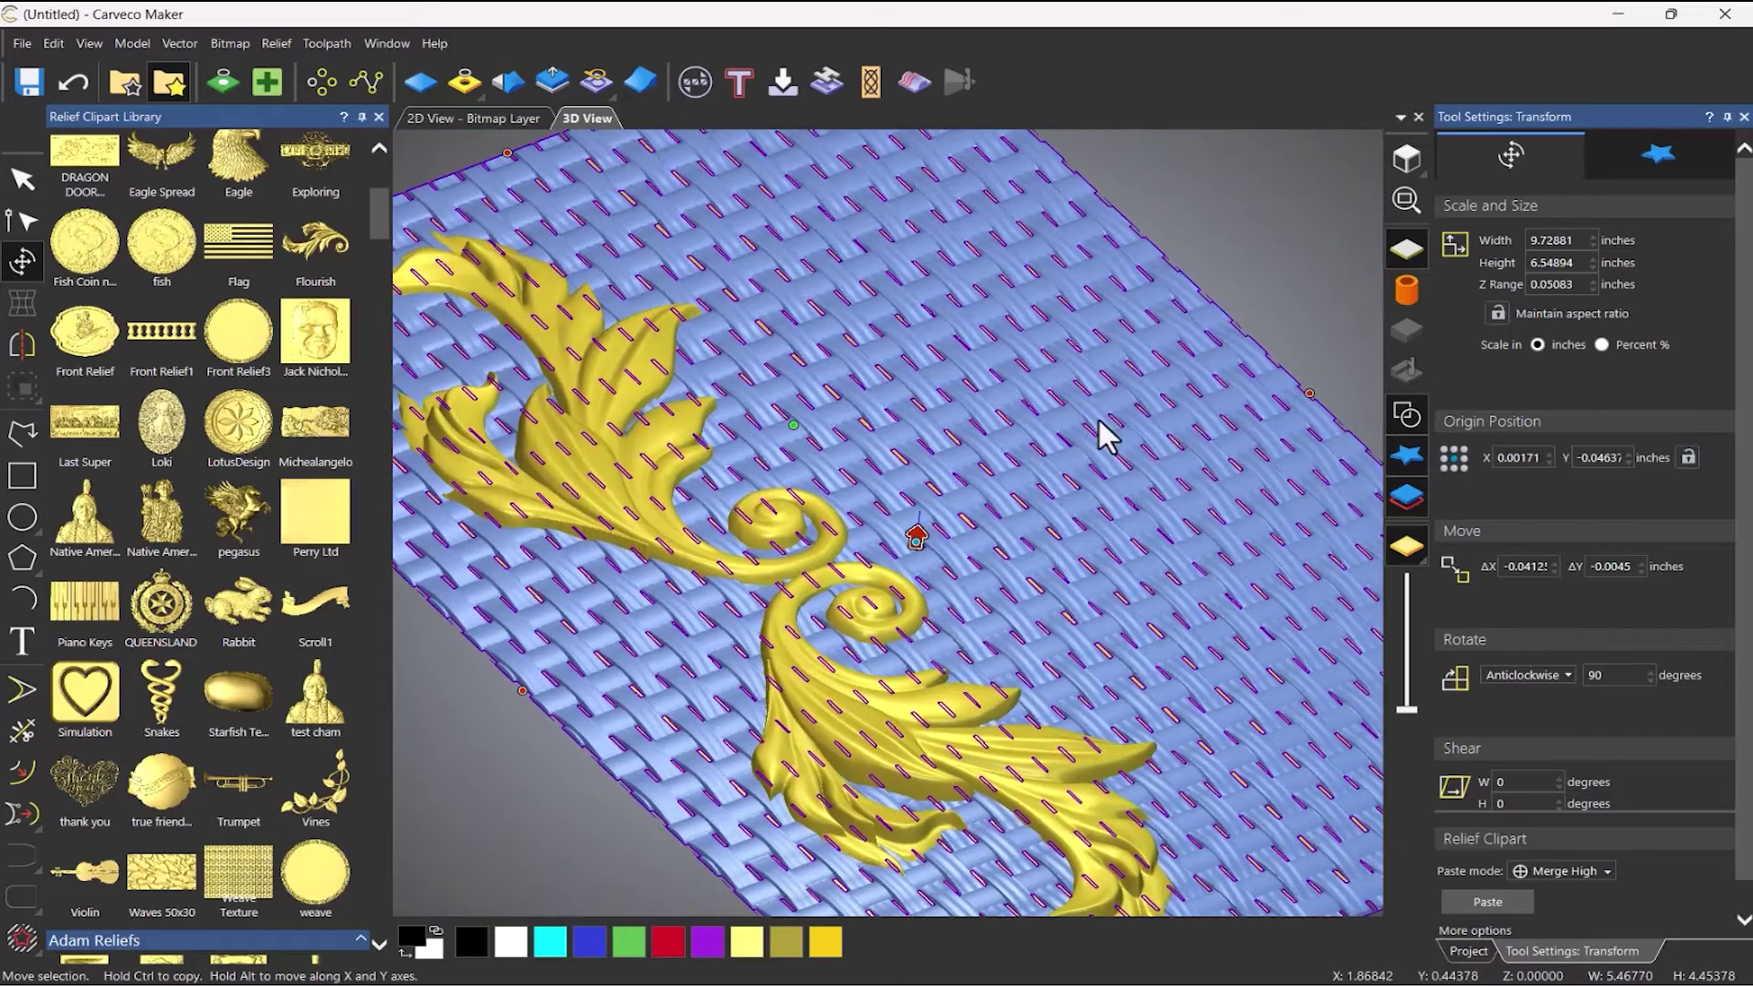
left_click(379, 117)
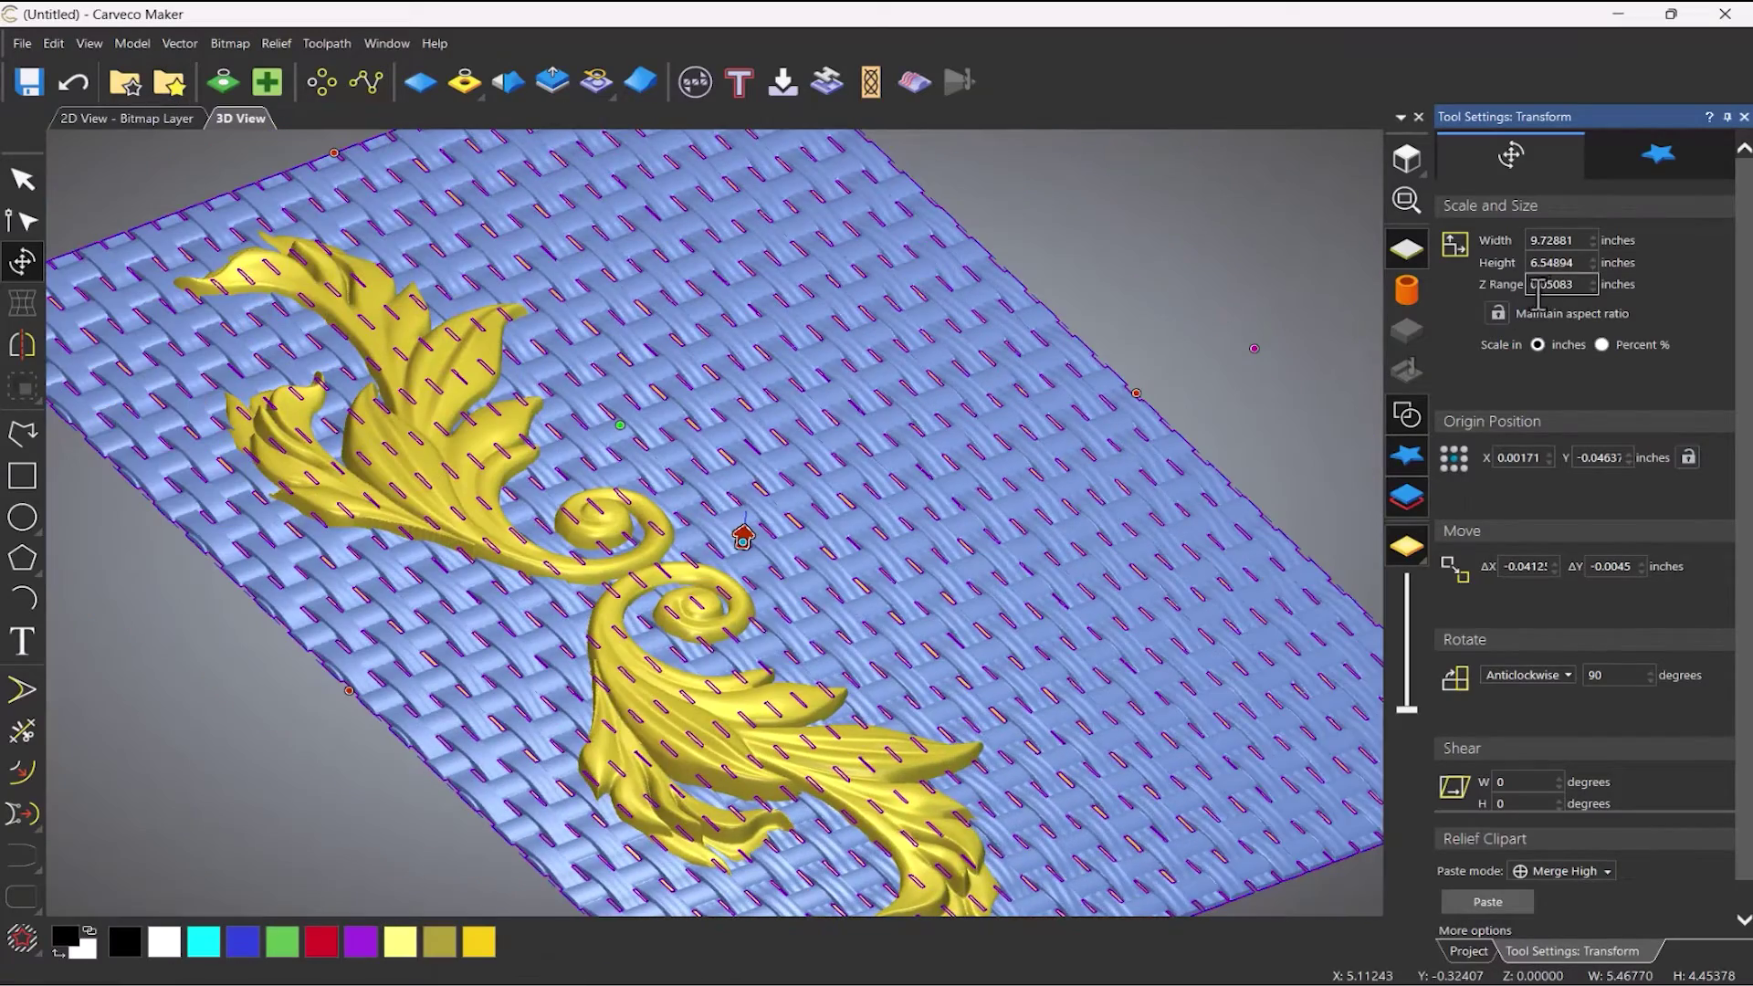
left_click_drag(1575, 284, 1547, 285)
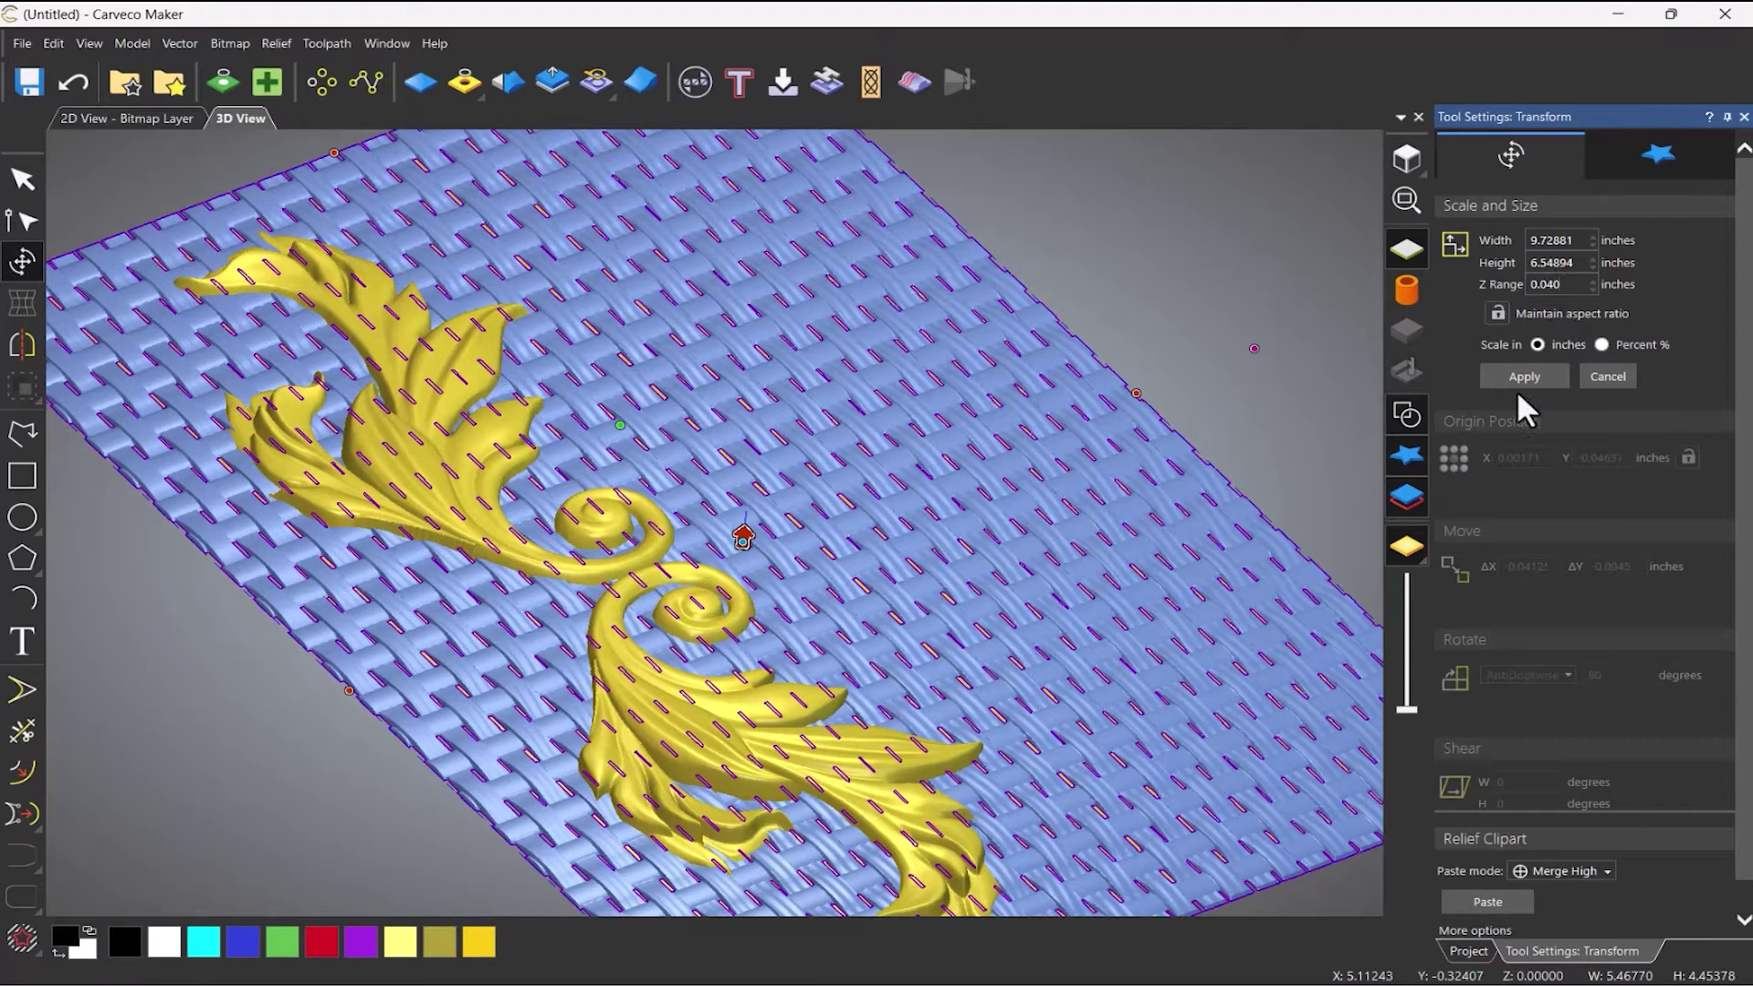
Step: Merge the weave texture with Merge High and view the relief wrapped around the cylinder
left_click(1498, 898)
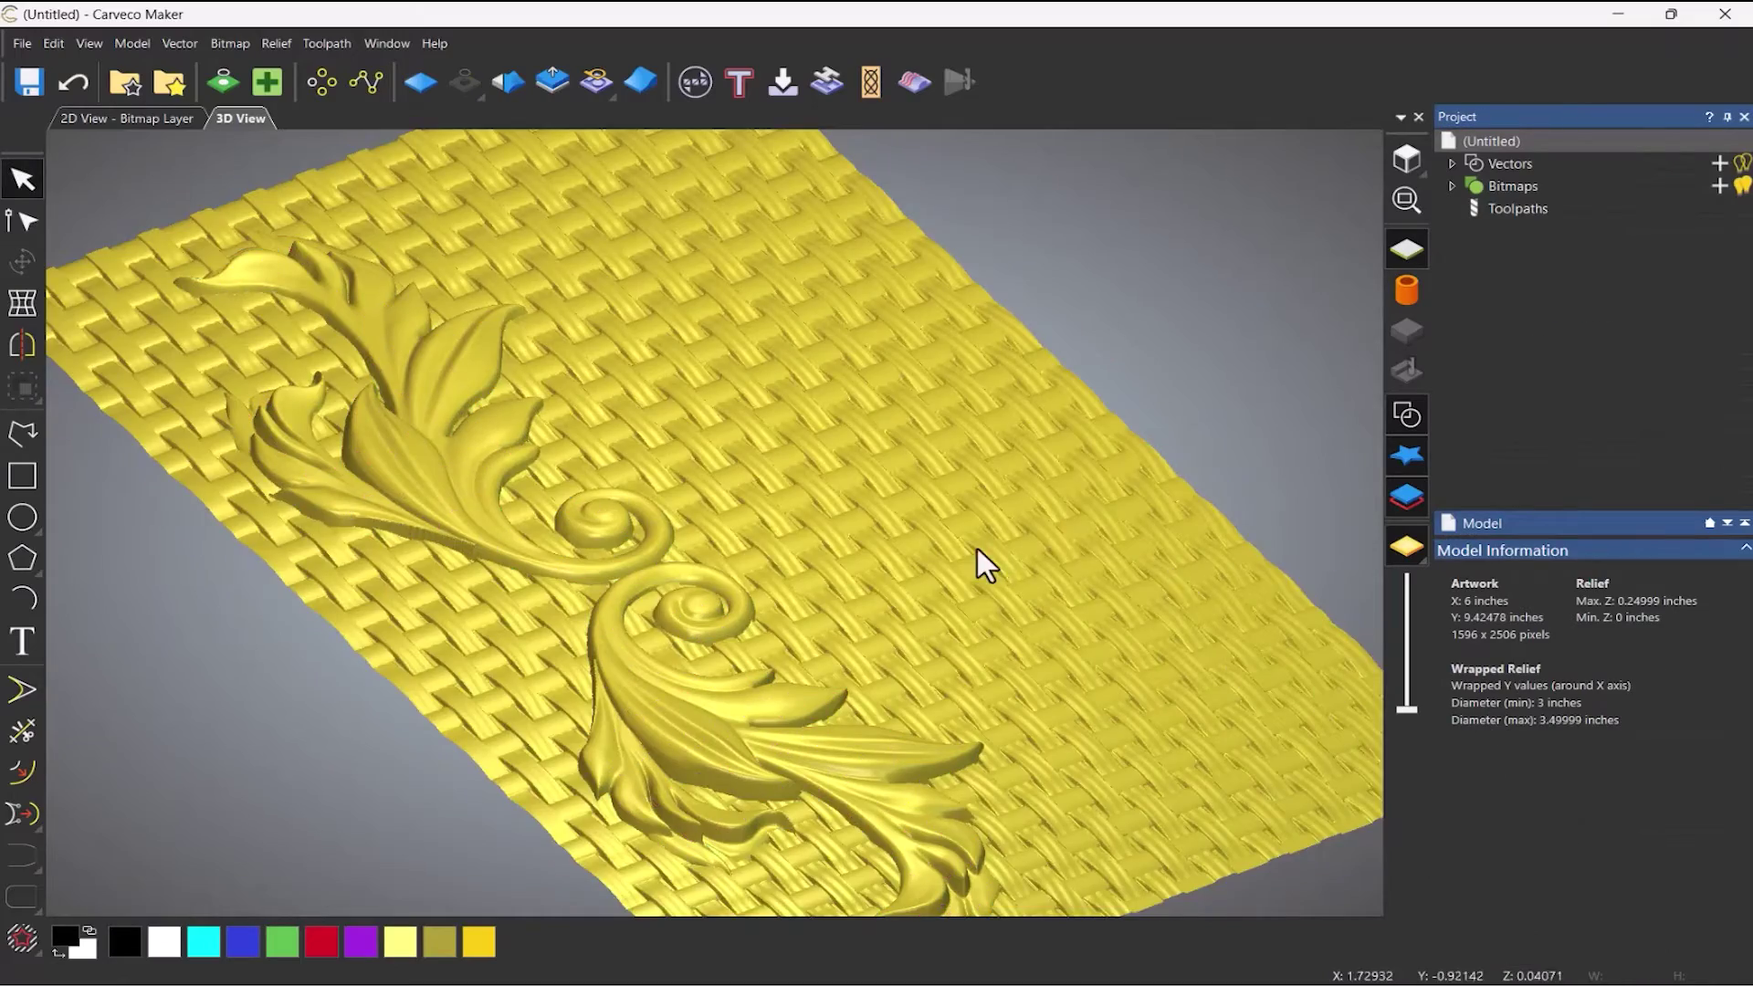
scroll(983, 557, "down", 3)
left_click_drag(988, 567, 737, 566)
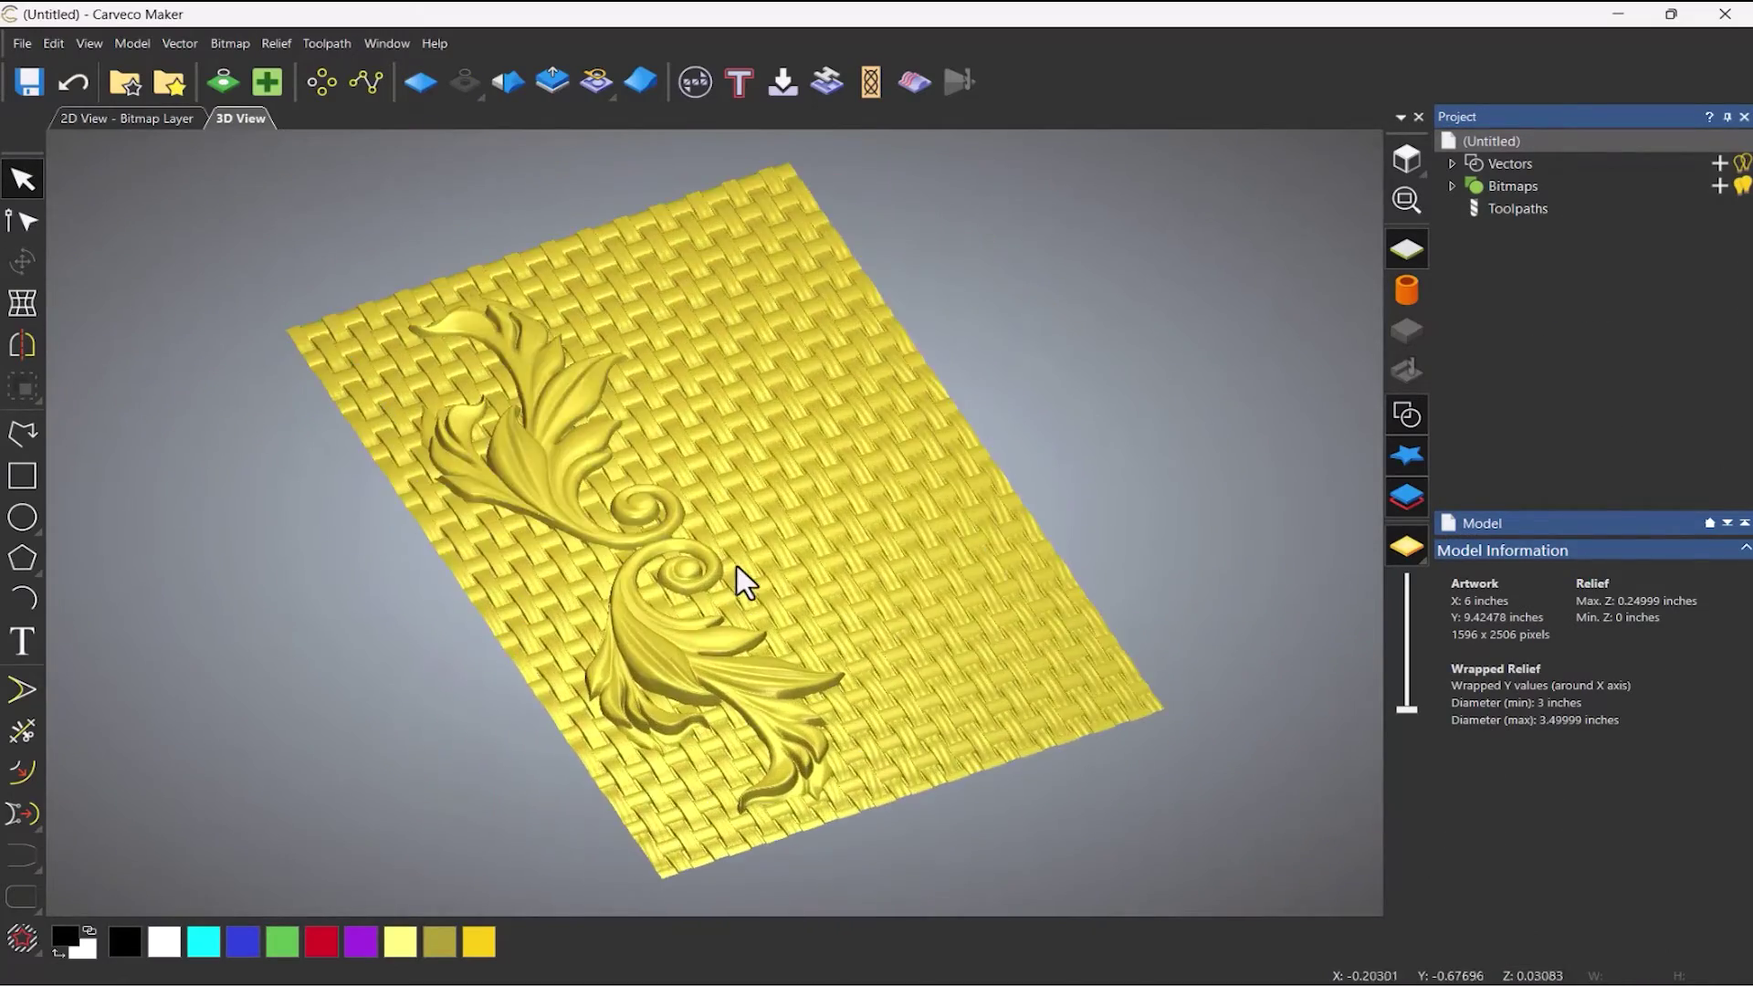
left_click(1407, 290)
left_click_drag(1041, 497, 538, 696)
scroll(747, 493, "up", 3)
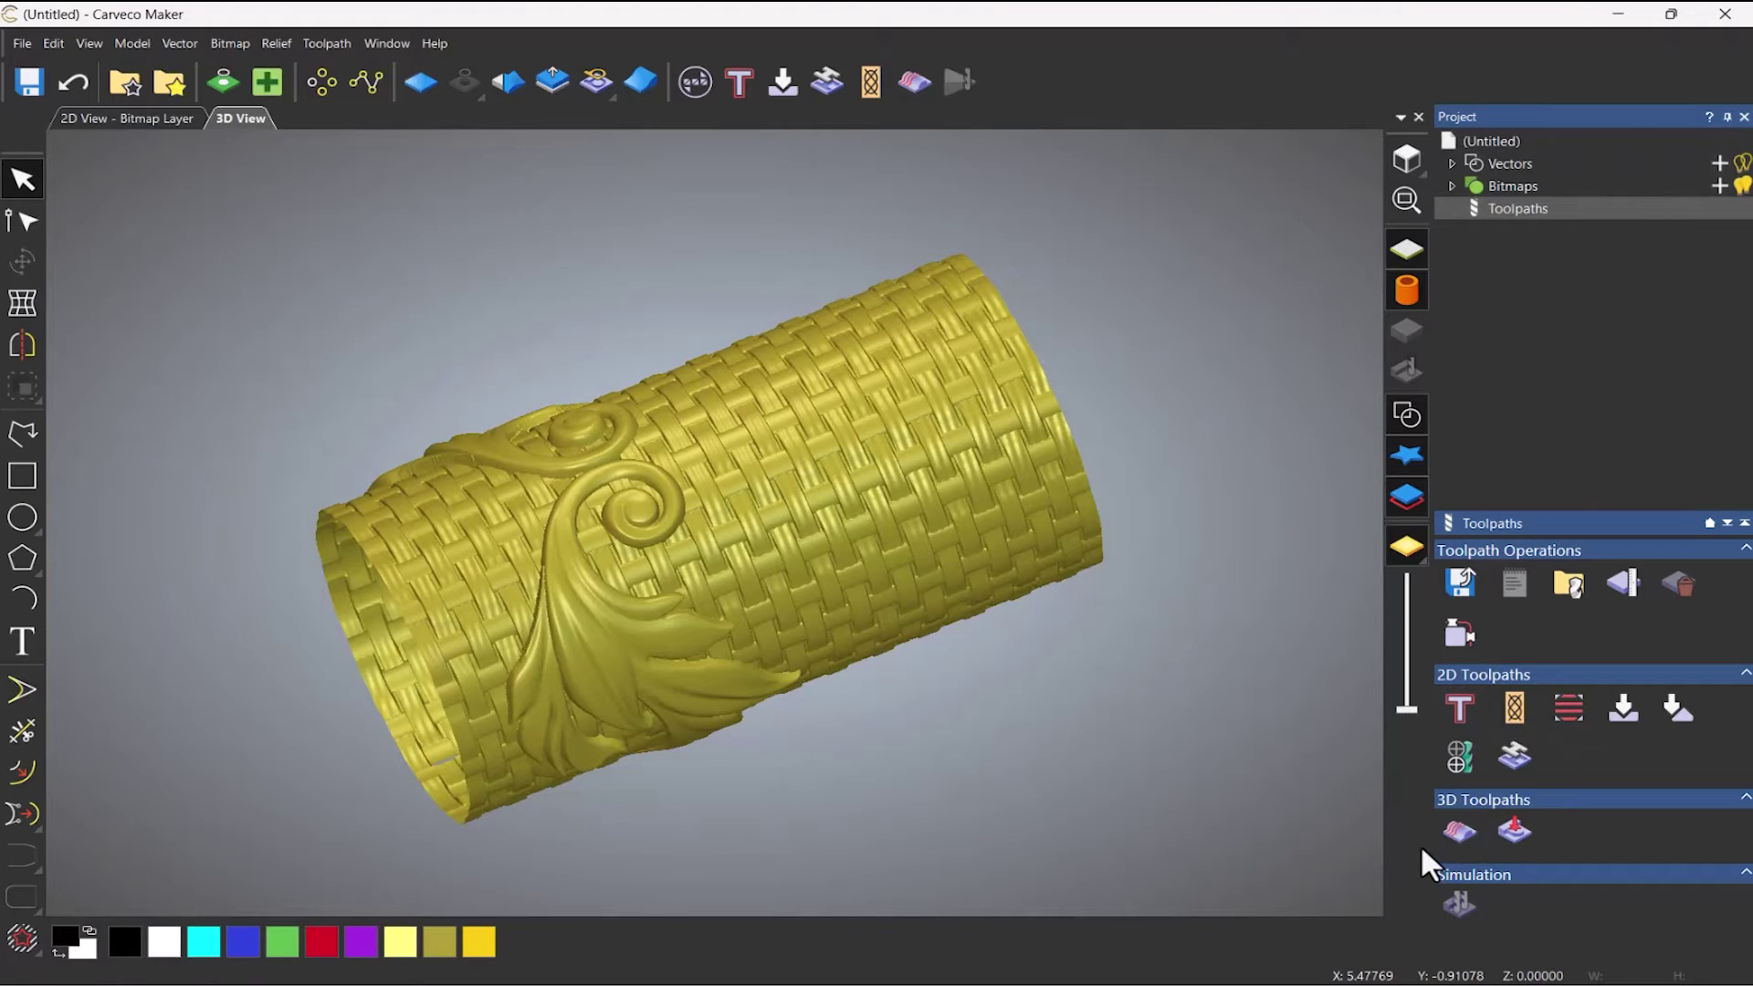
Step: Open the Machine Relief toolpath form and check the model's size and wrap information
left_click(1458, 832)
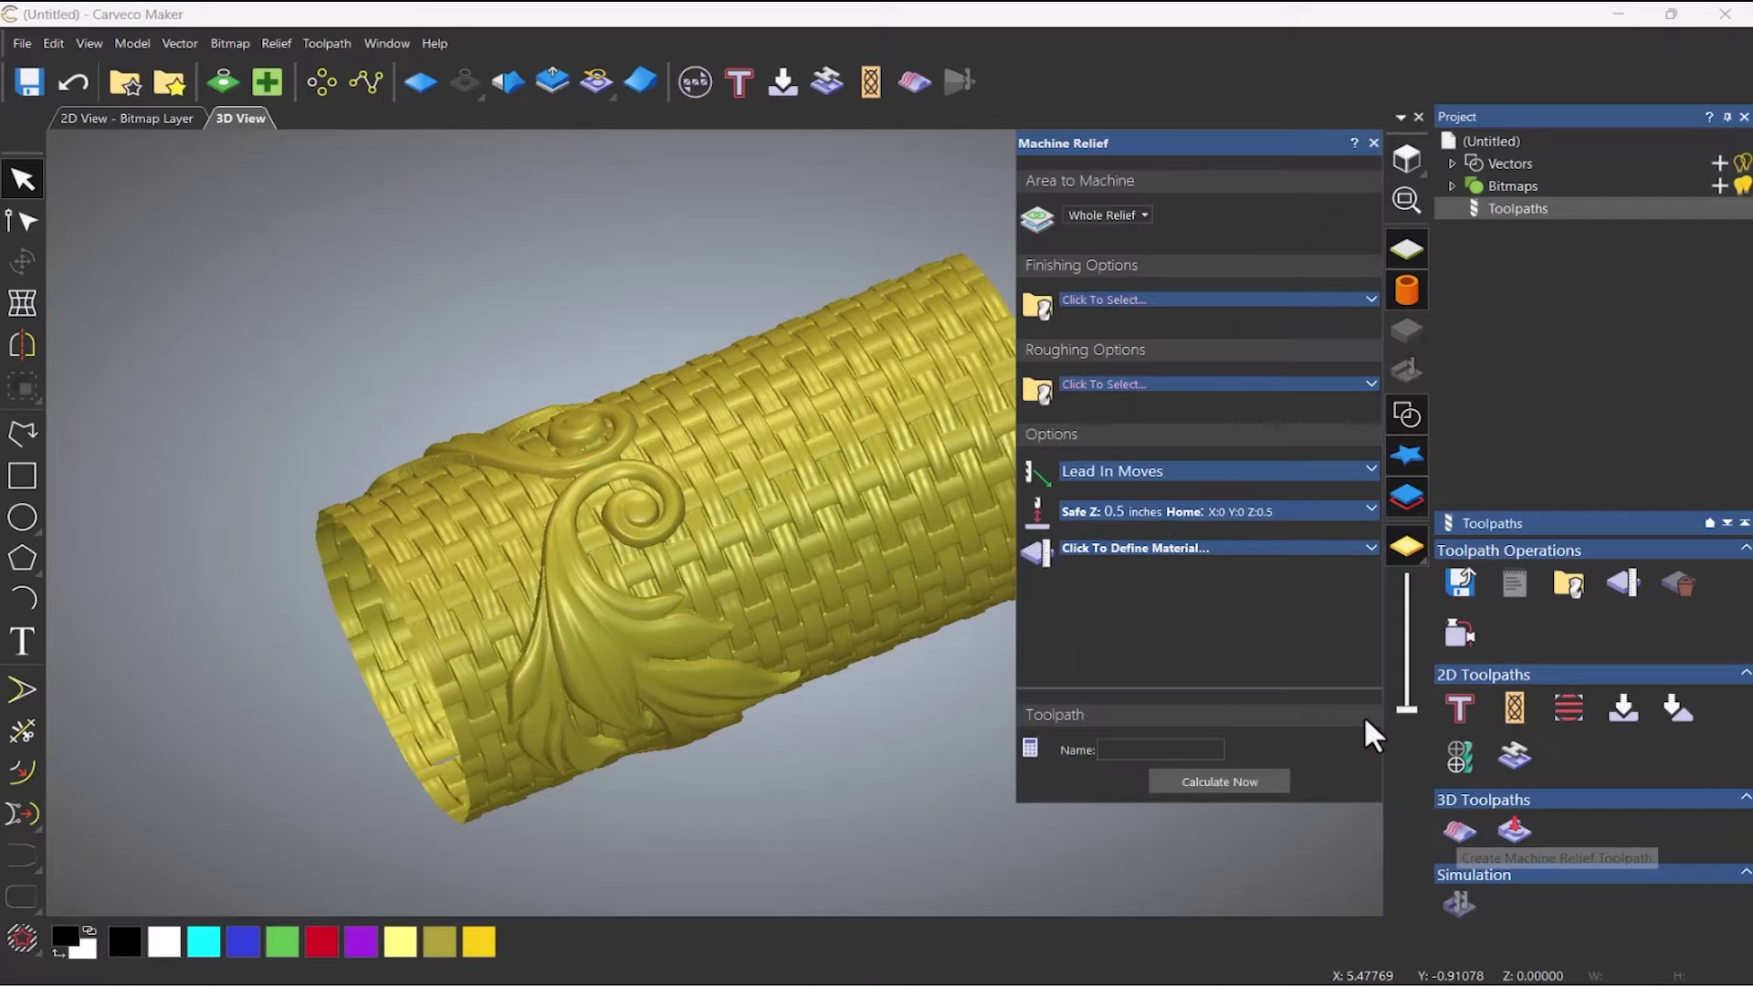
left_click_drag(907, 380, 994, 315)
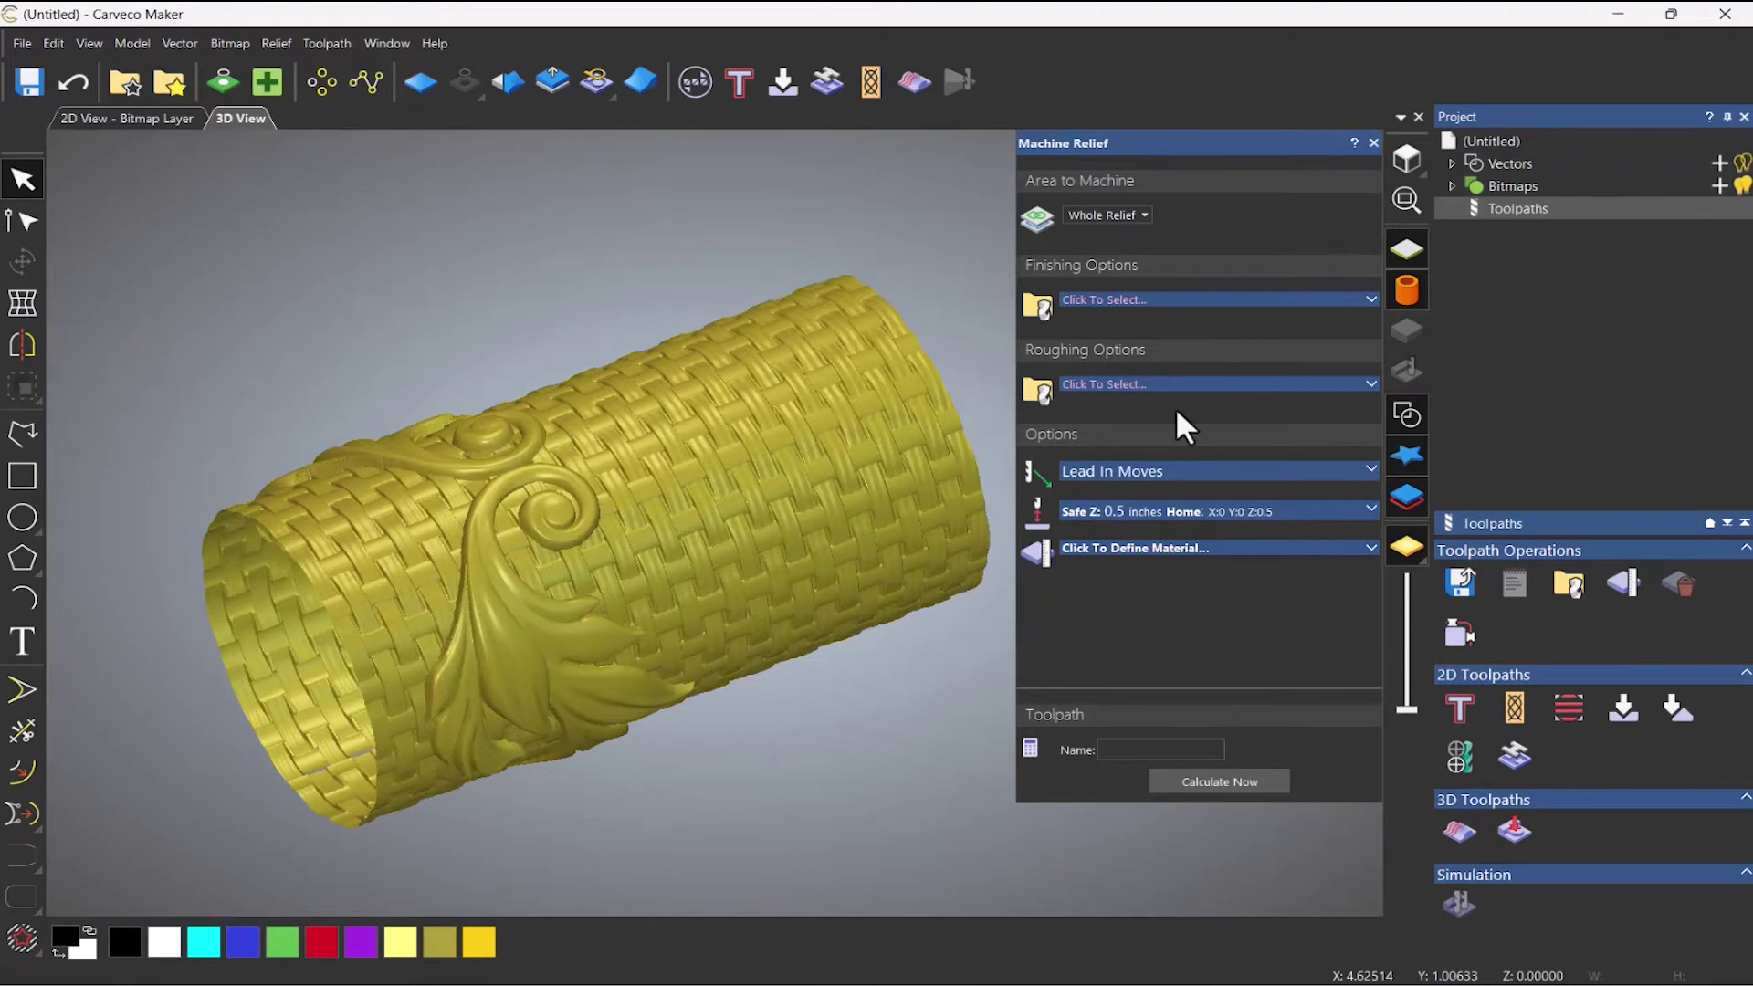
left_click(1490, 147)
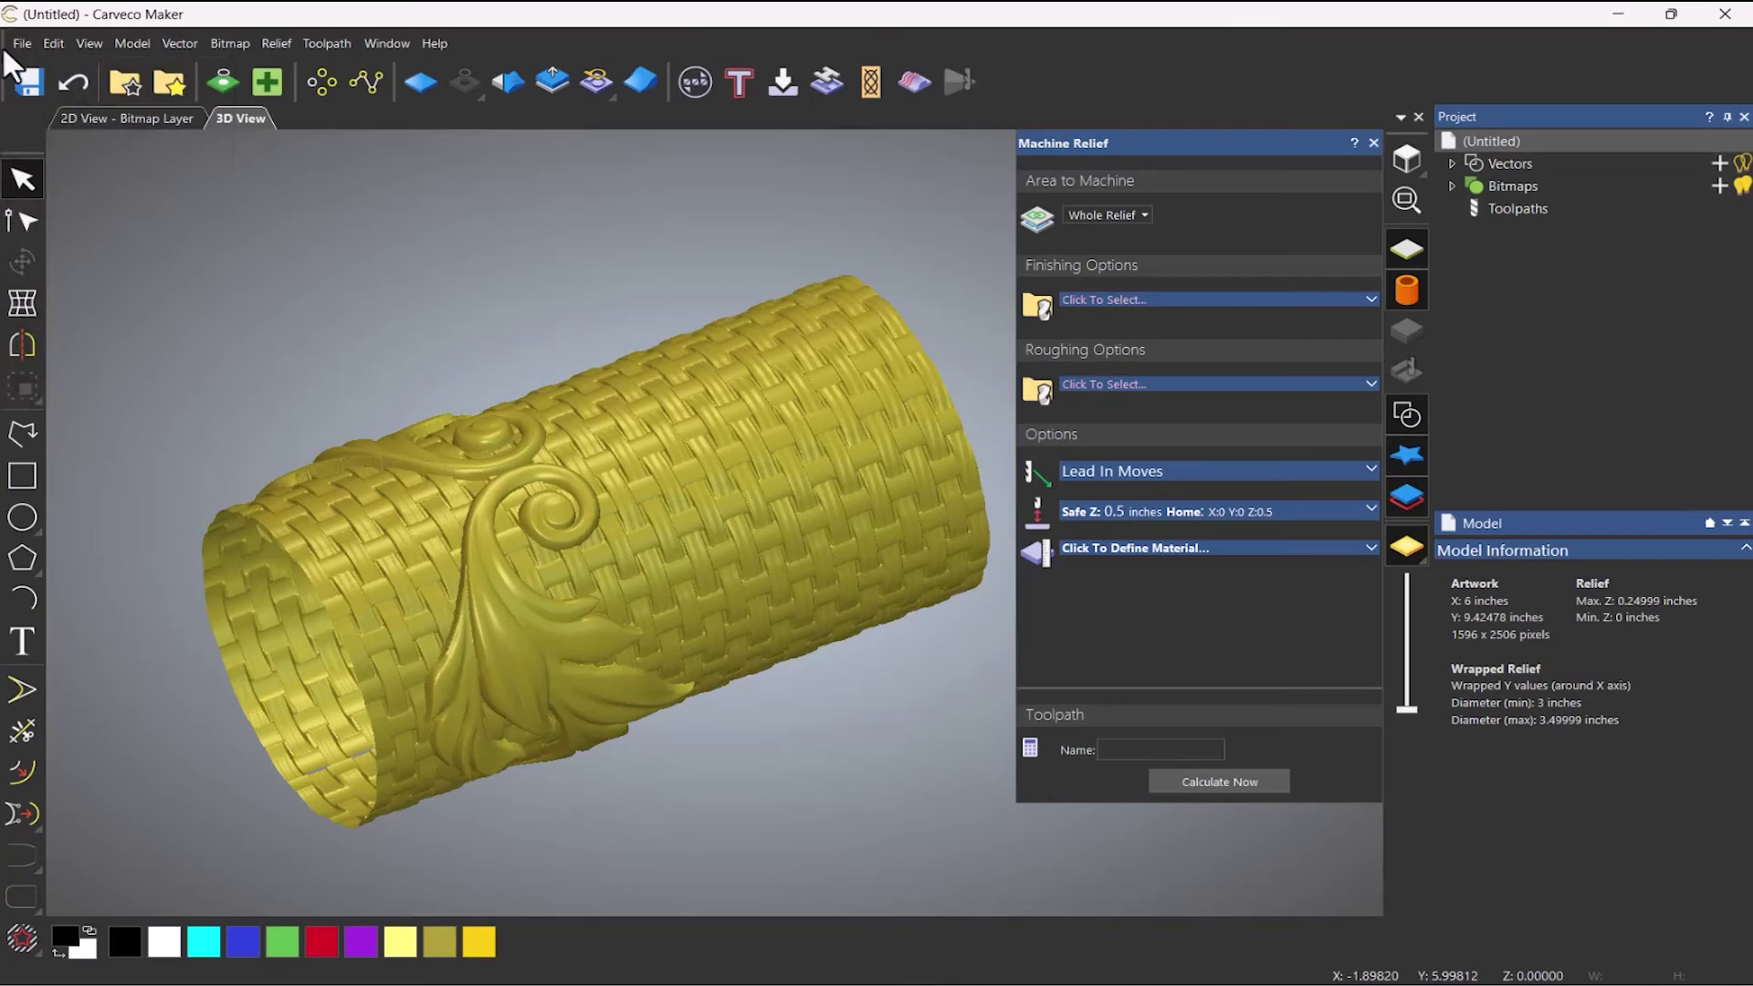
Step: Review the New Rotary Model dialog unchanged, then turn the cylinder so the leaf carving faces up
left_click(22, 43)
mouse_move(108, 81)
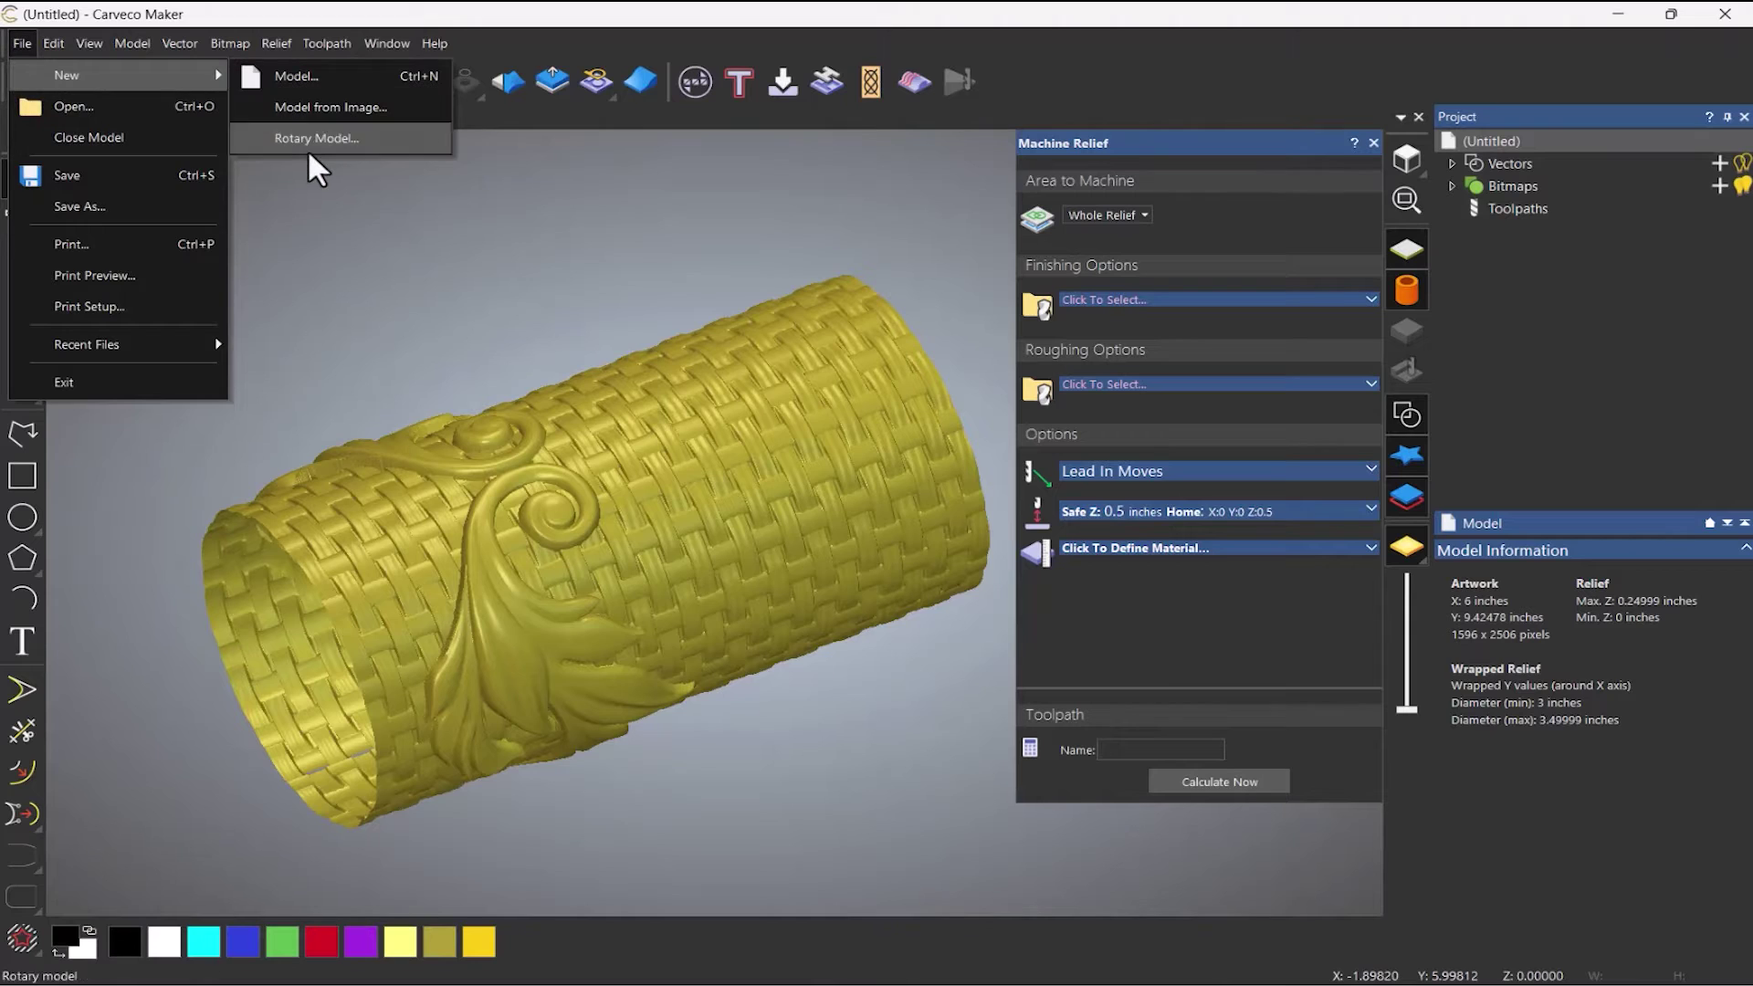
left_click(311, 139)
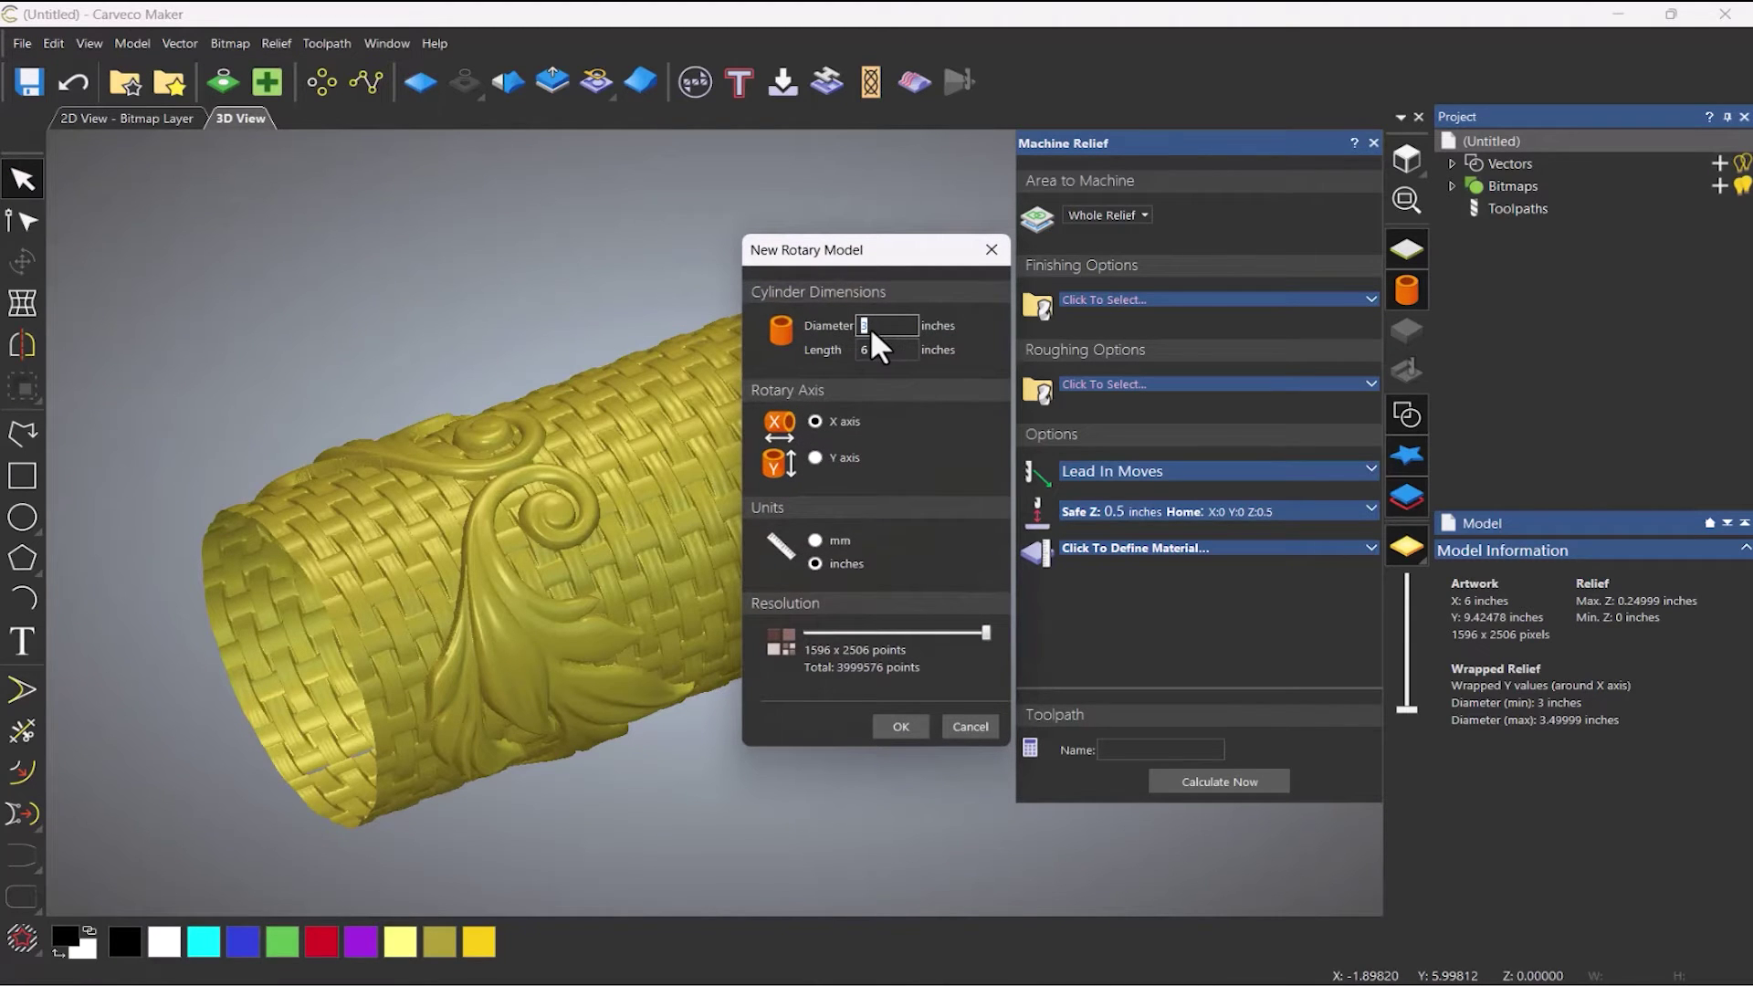
left_click(971, 726)
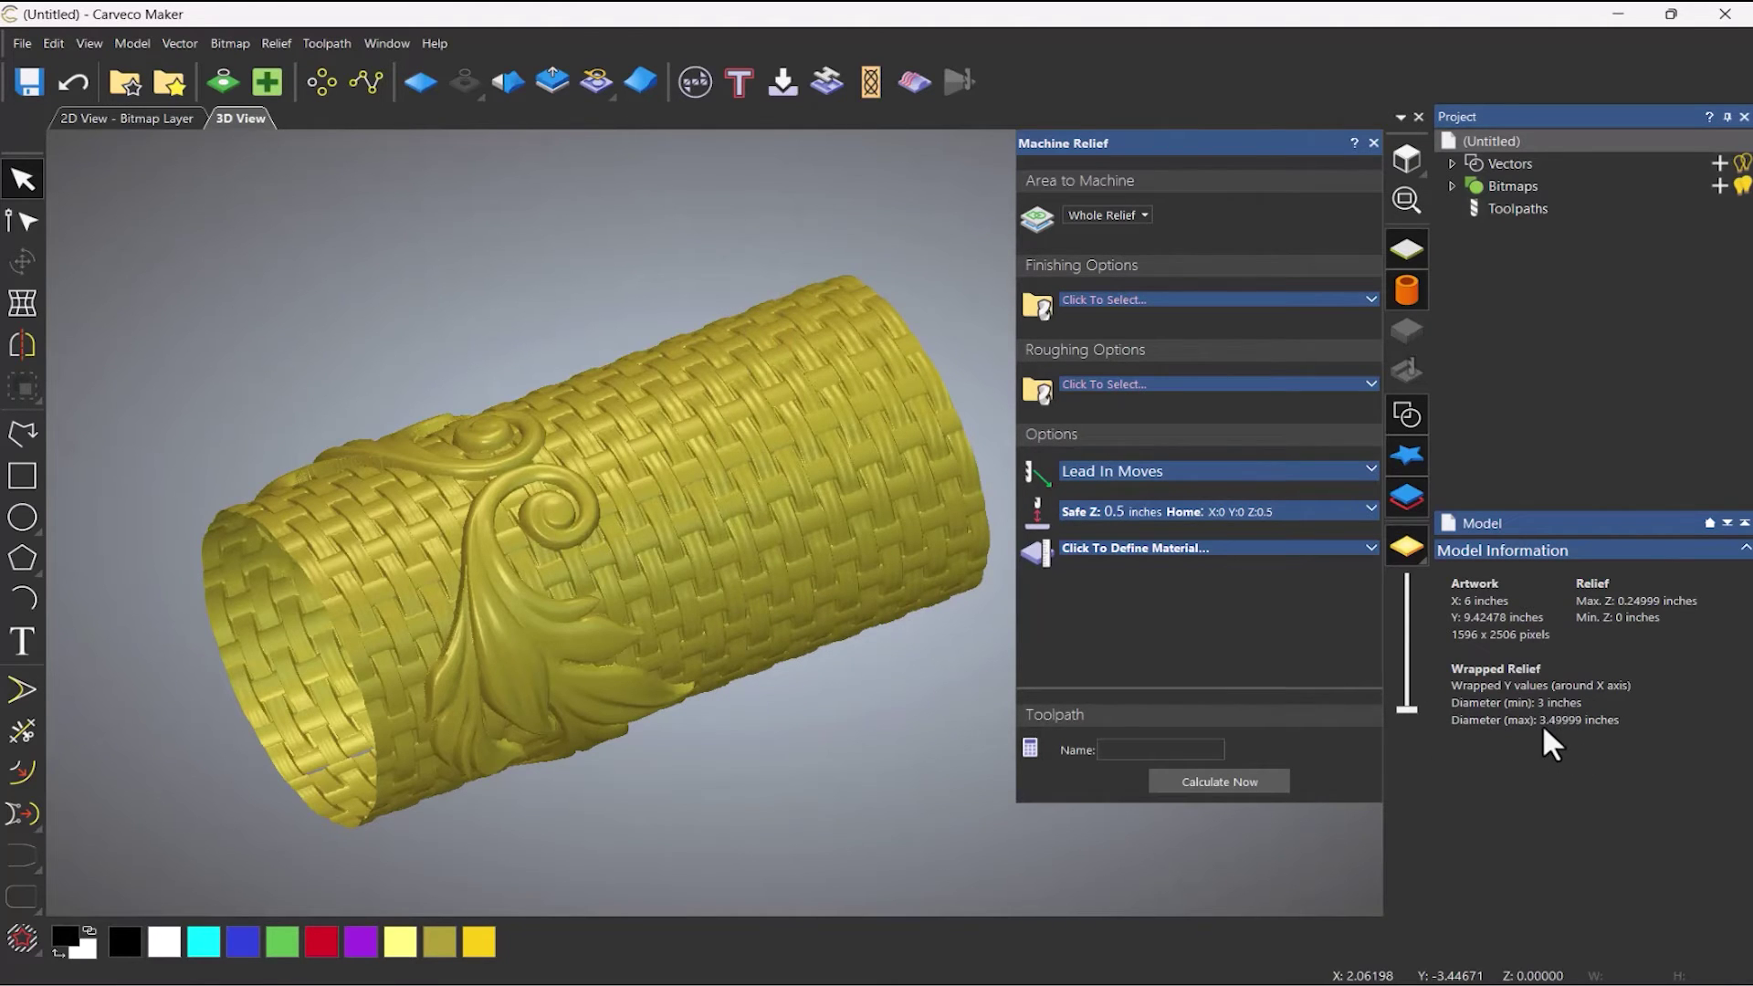
left_click_drag(669, 630, 662, 446)
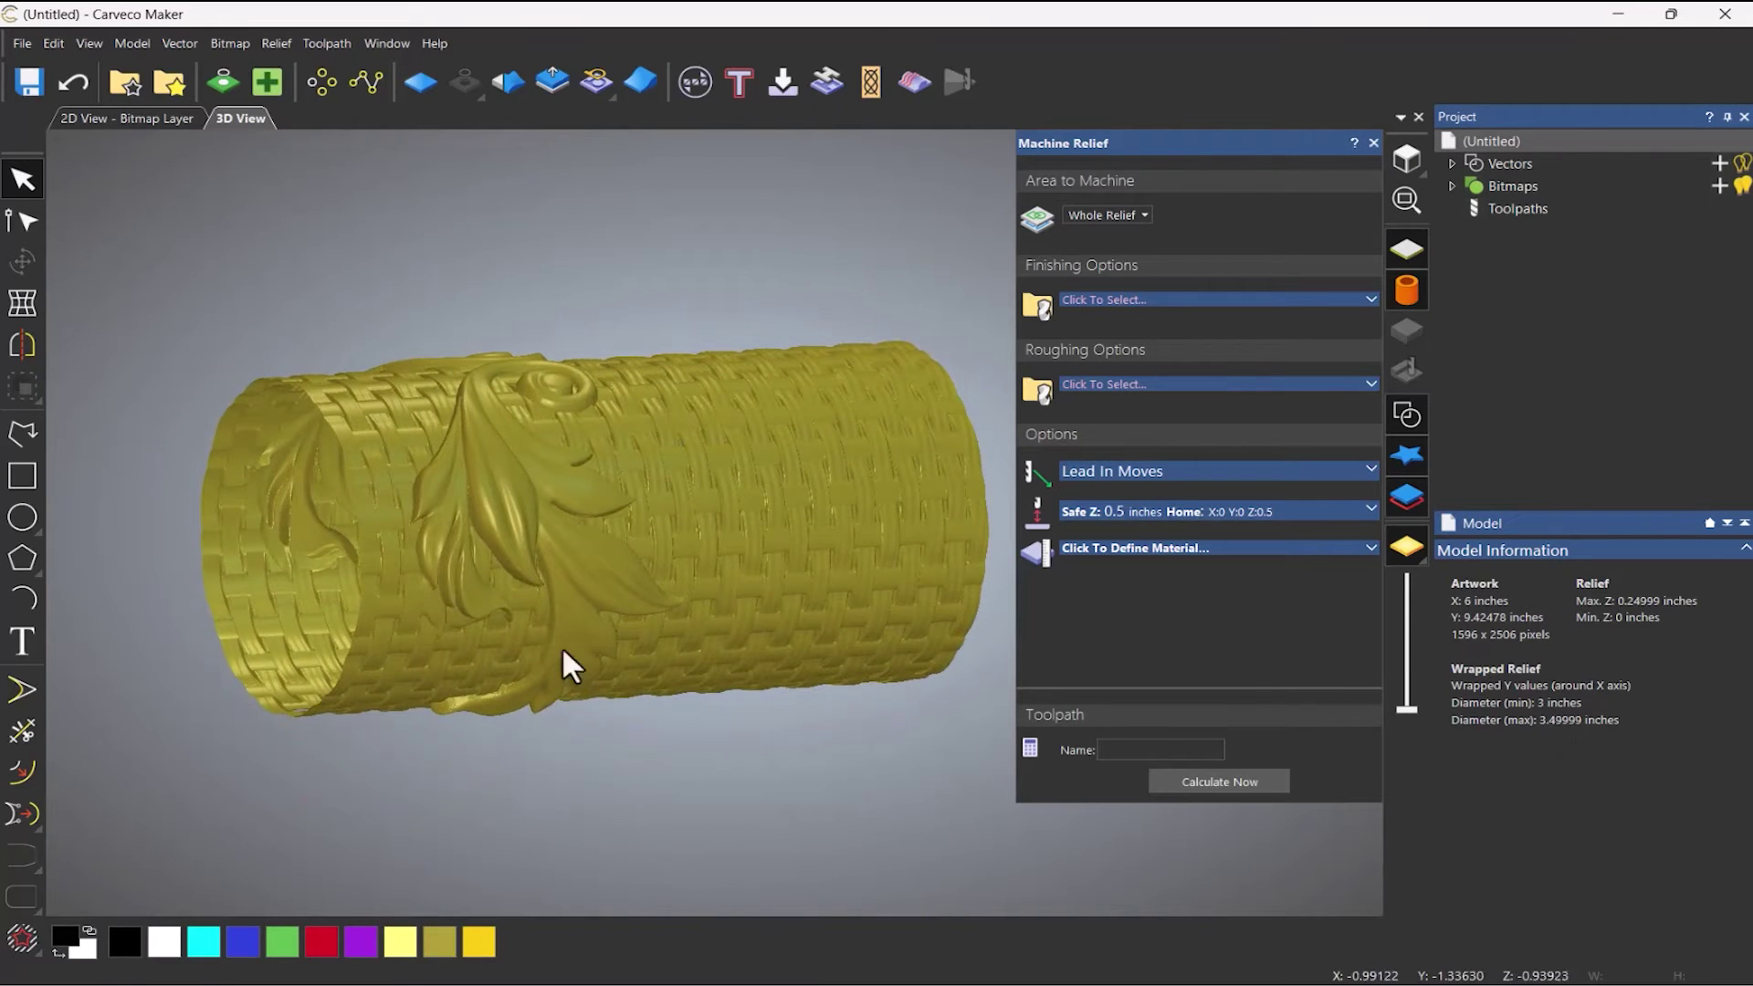
left_click_drag(562, 660, 522, 523)
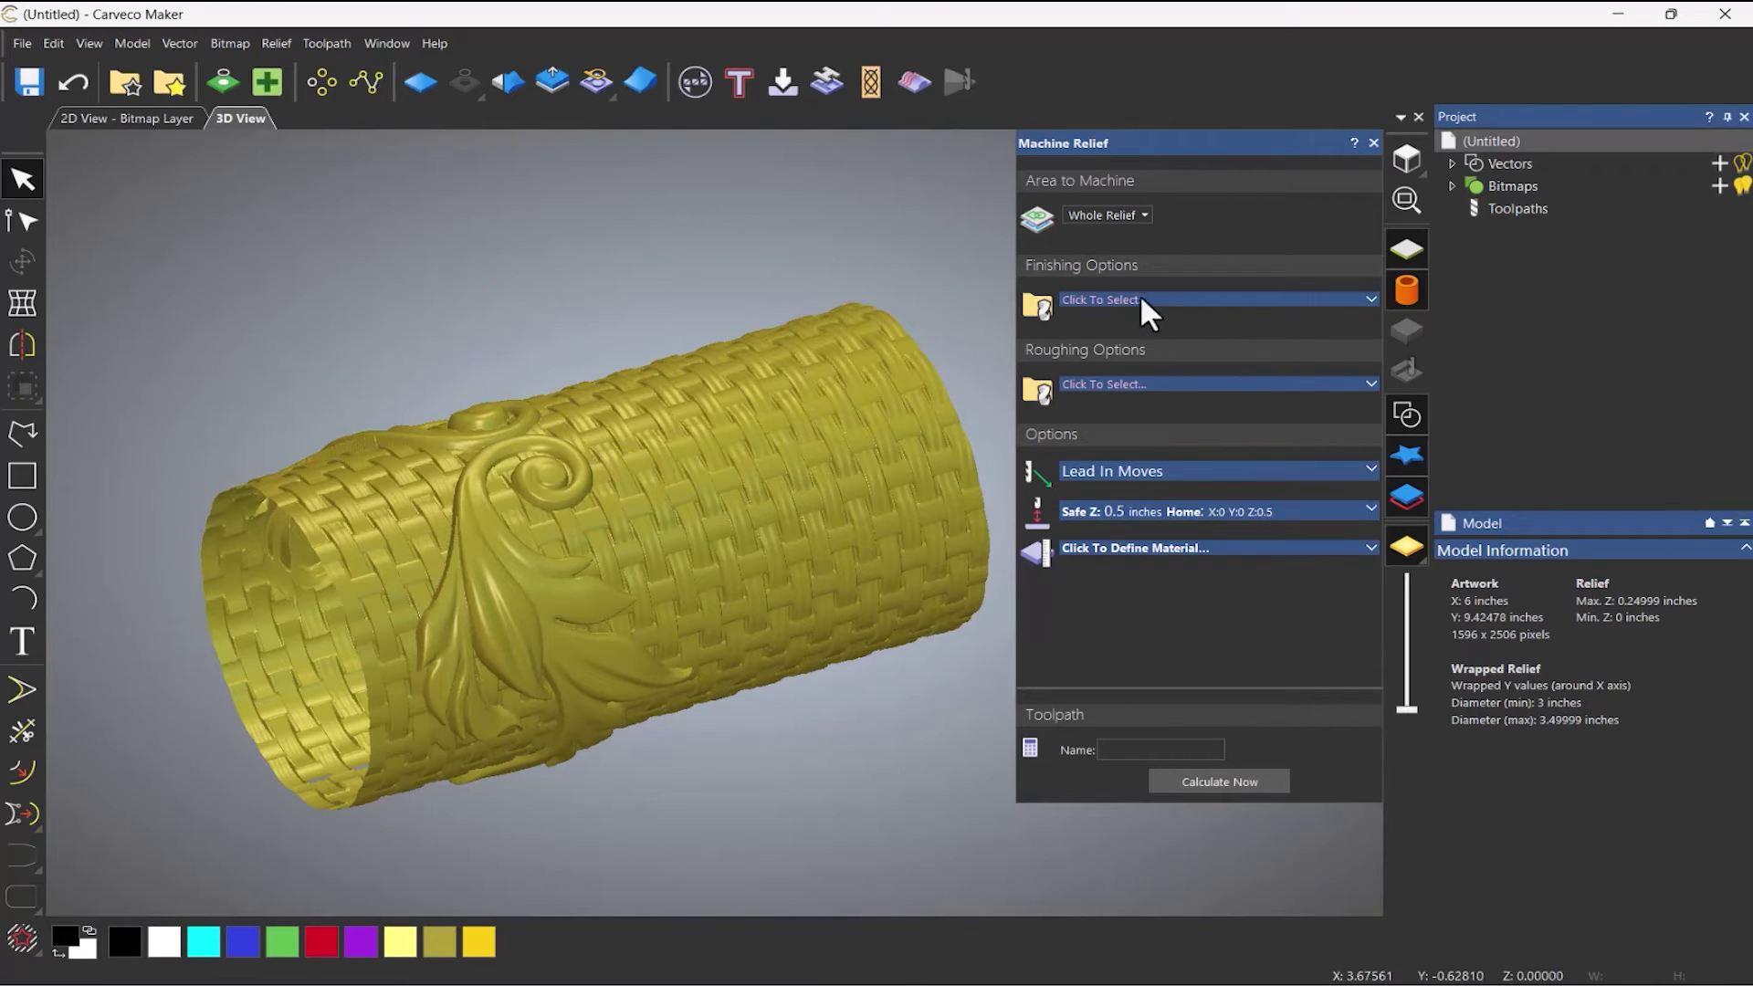
Step: Select Ball Nose 1/16 Inch from the Tool Database as the finishing tool
left_click(1114, 298)
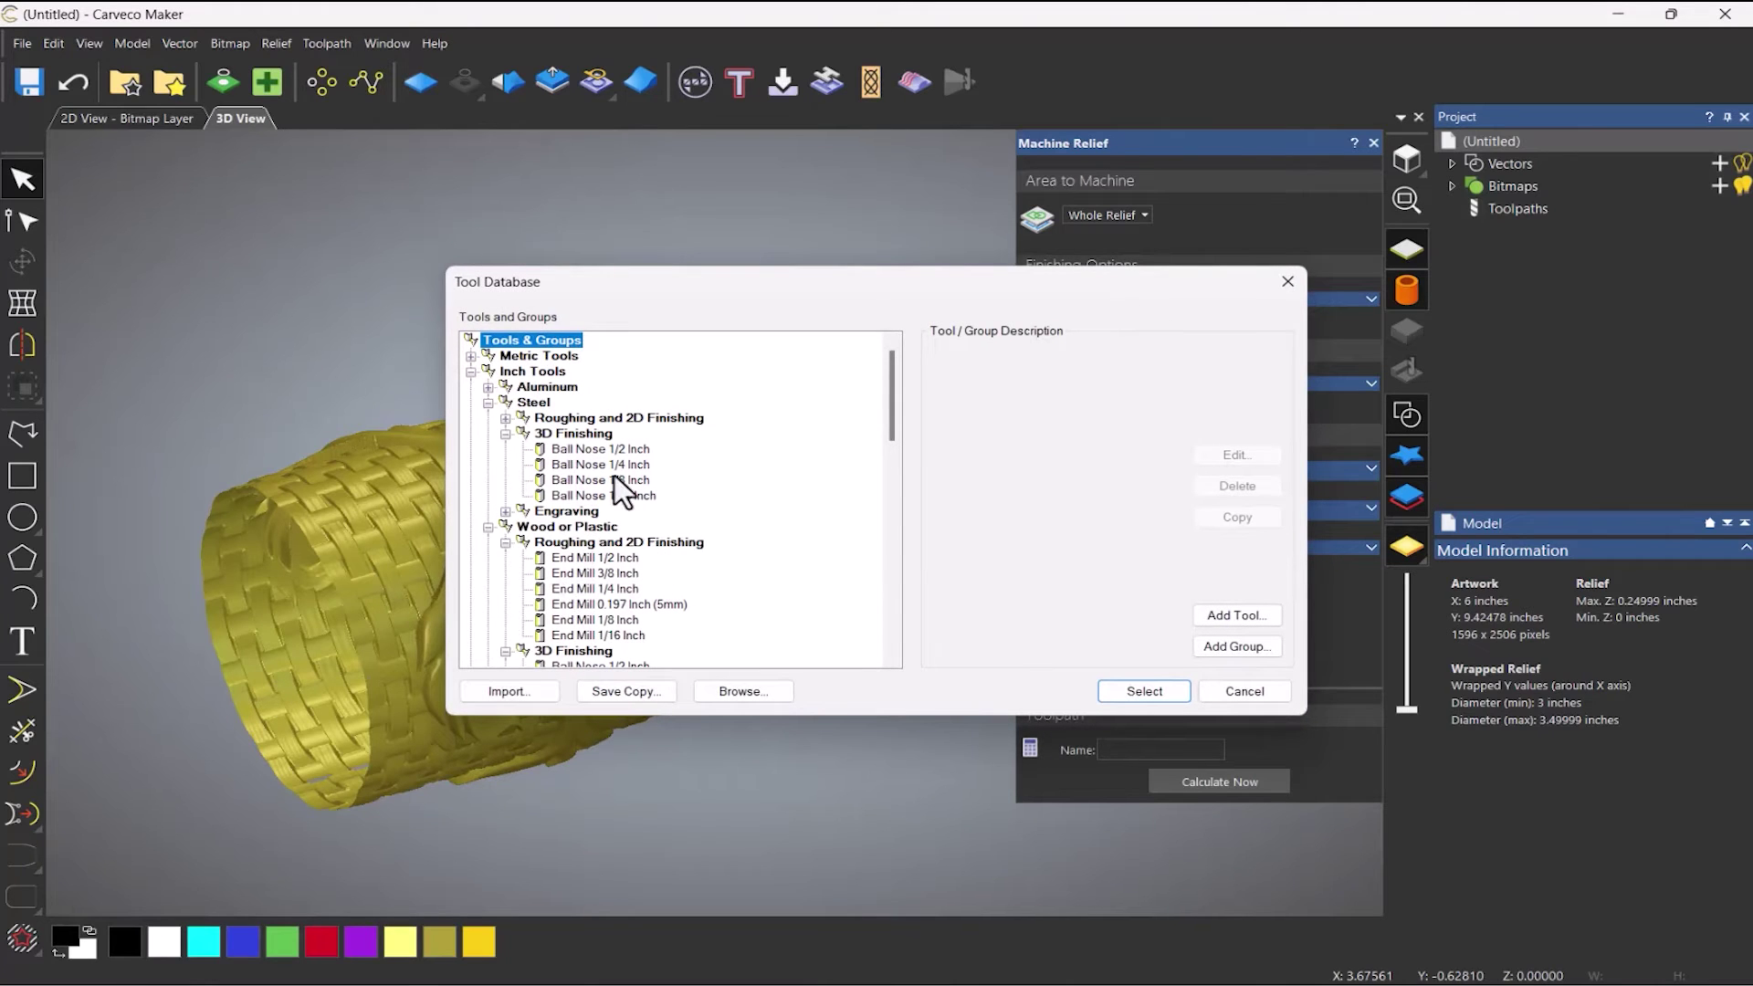
scroll(700, 544, "down", 1)
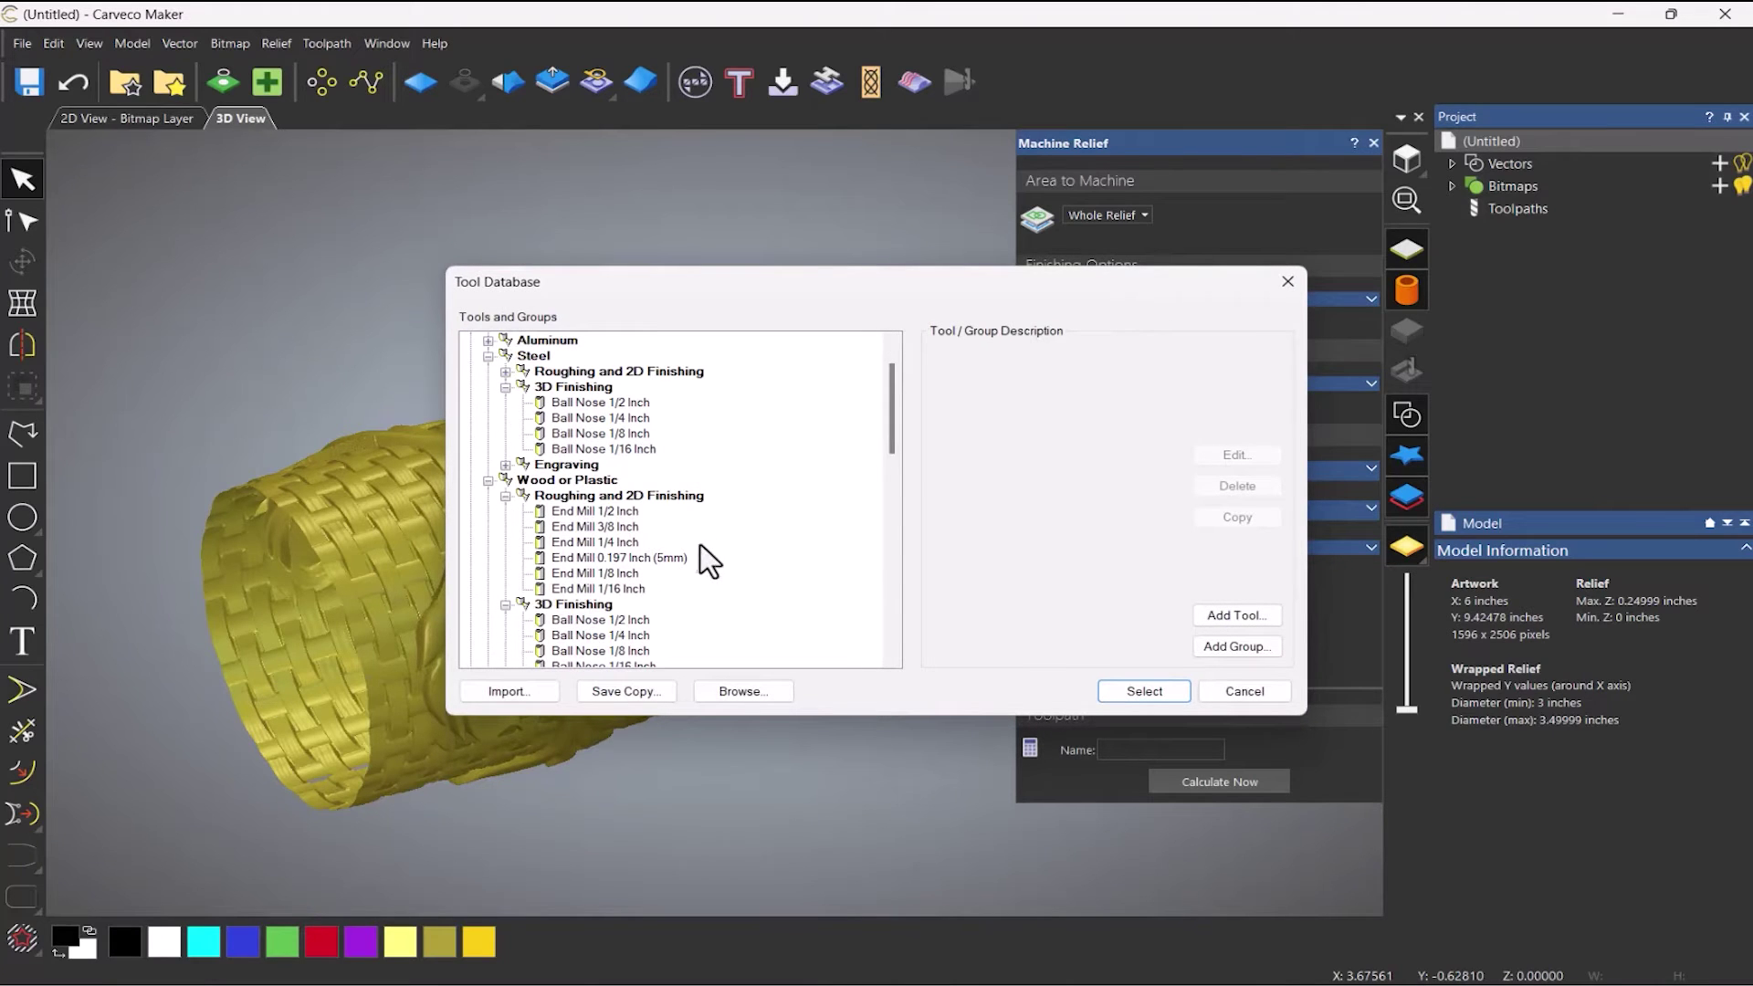
left_click(623, 448)
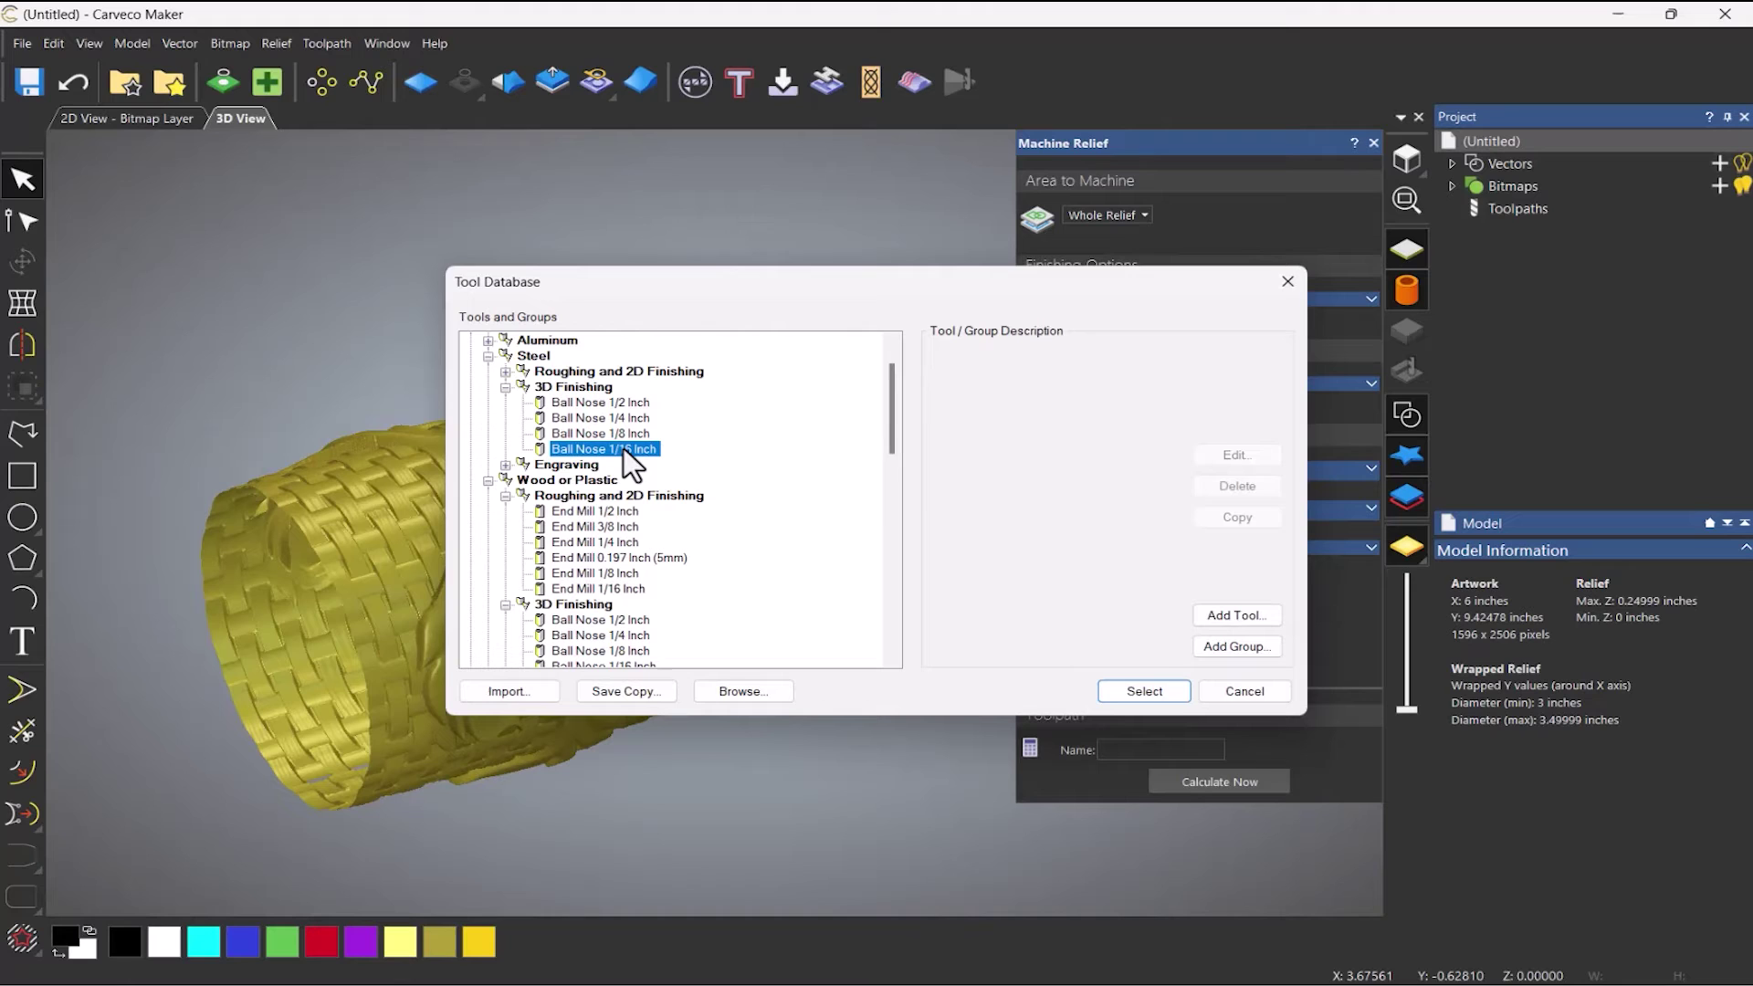
left_click(1139, 690)
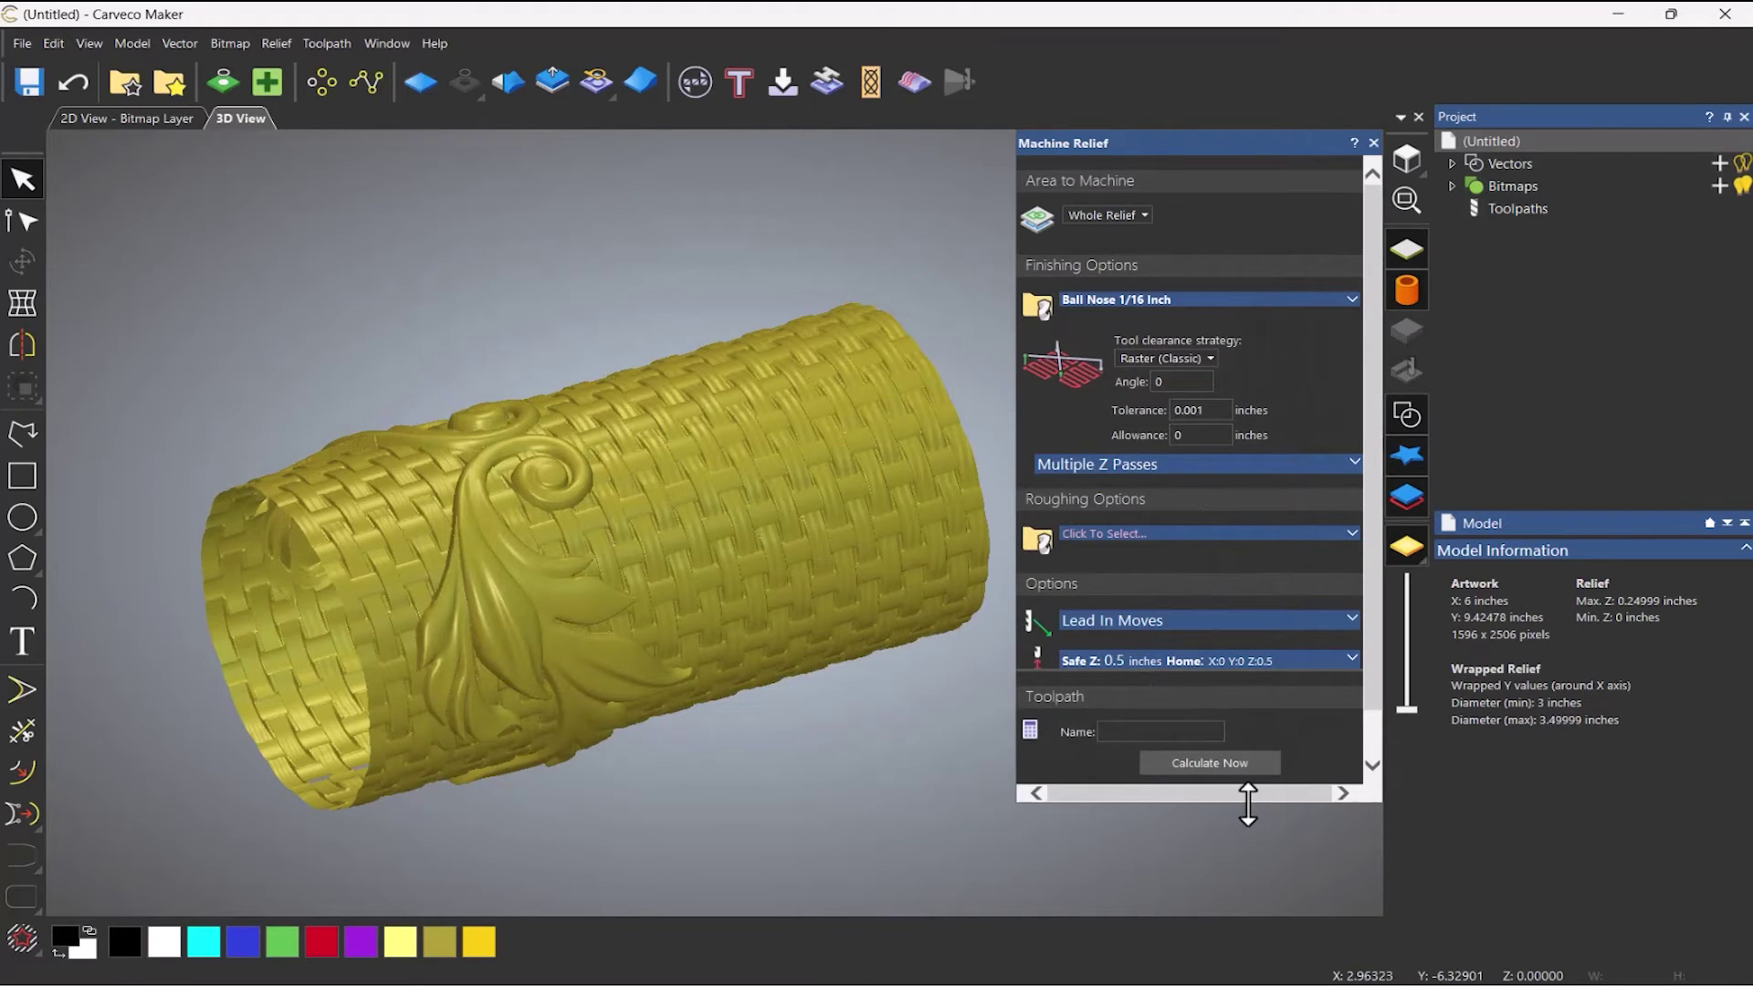
left_click_drag(1244, 797, 1254, 895)
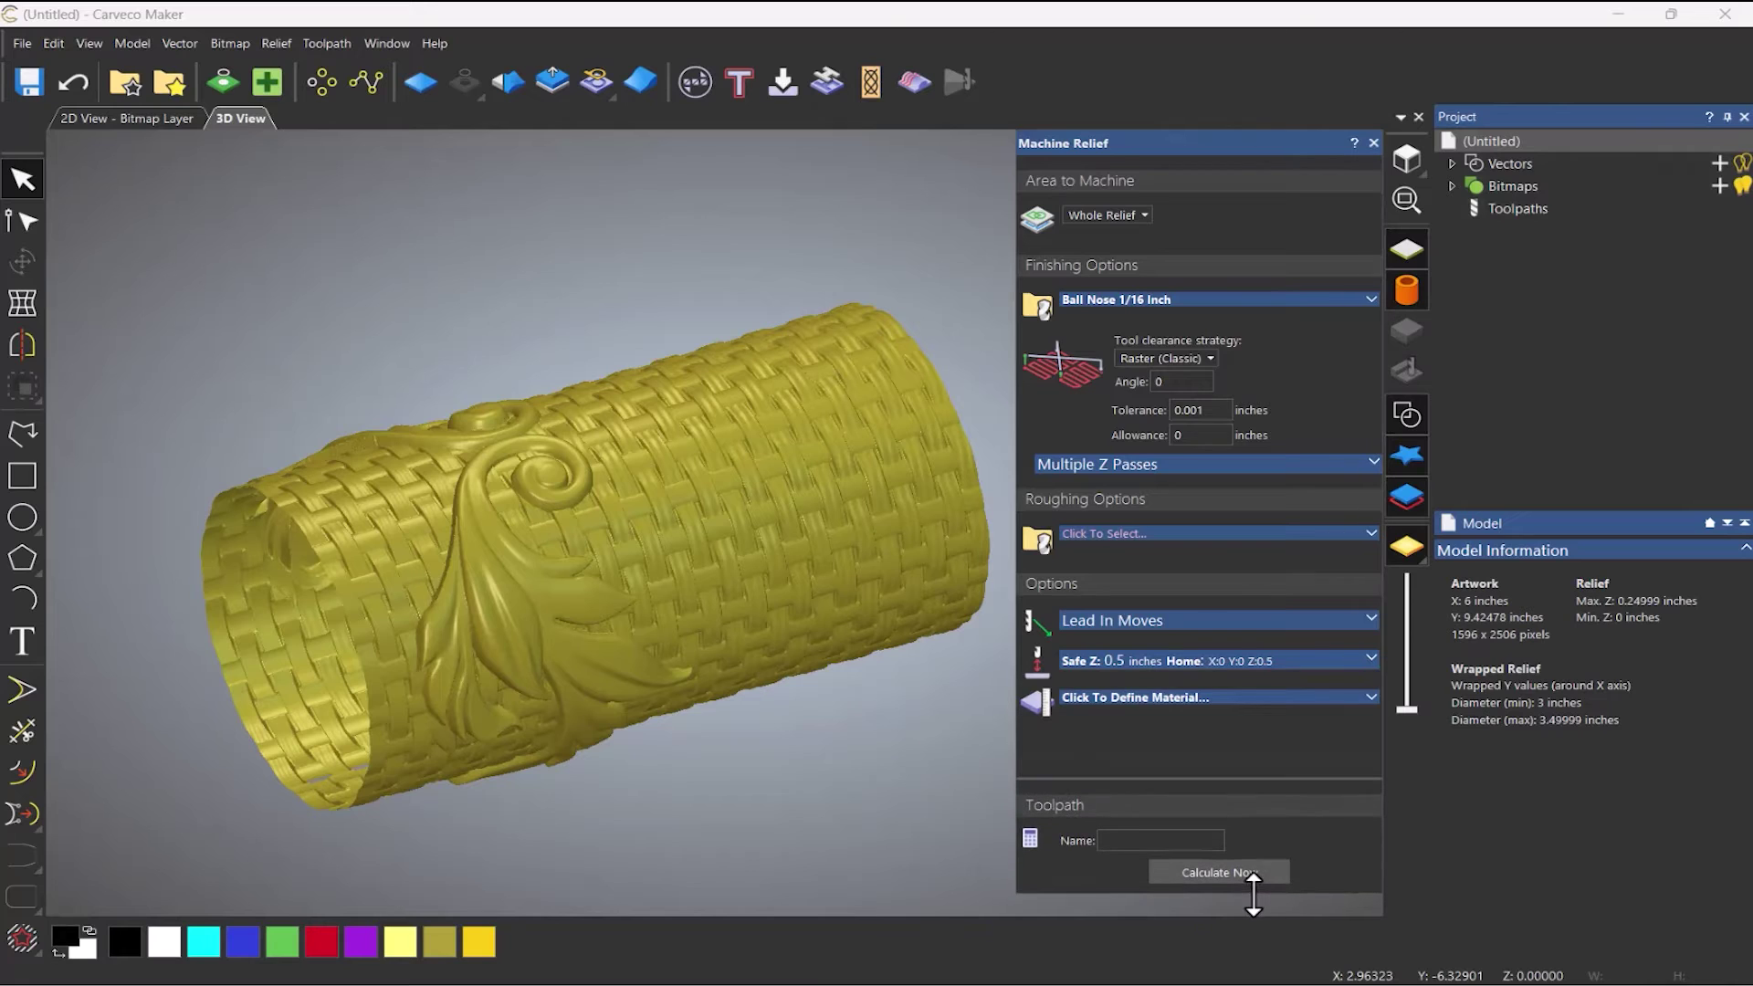
left_click(1159, 696)
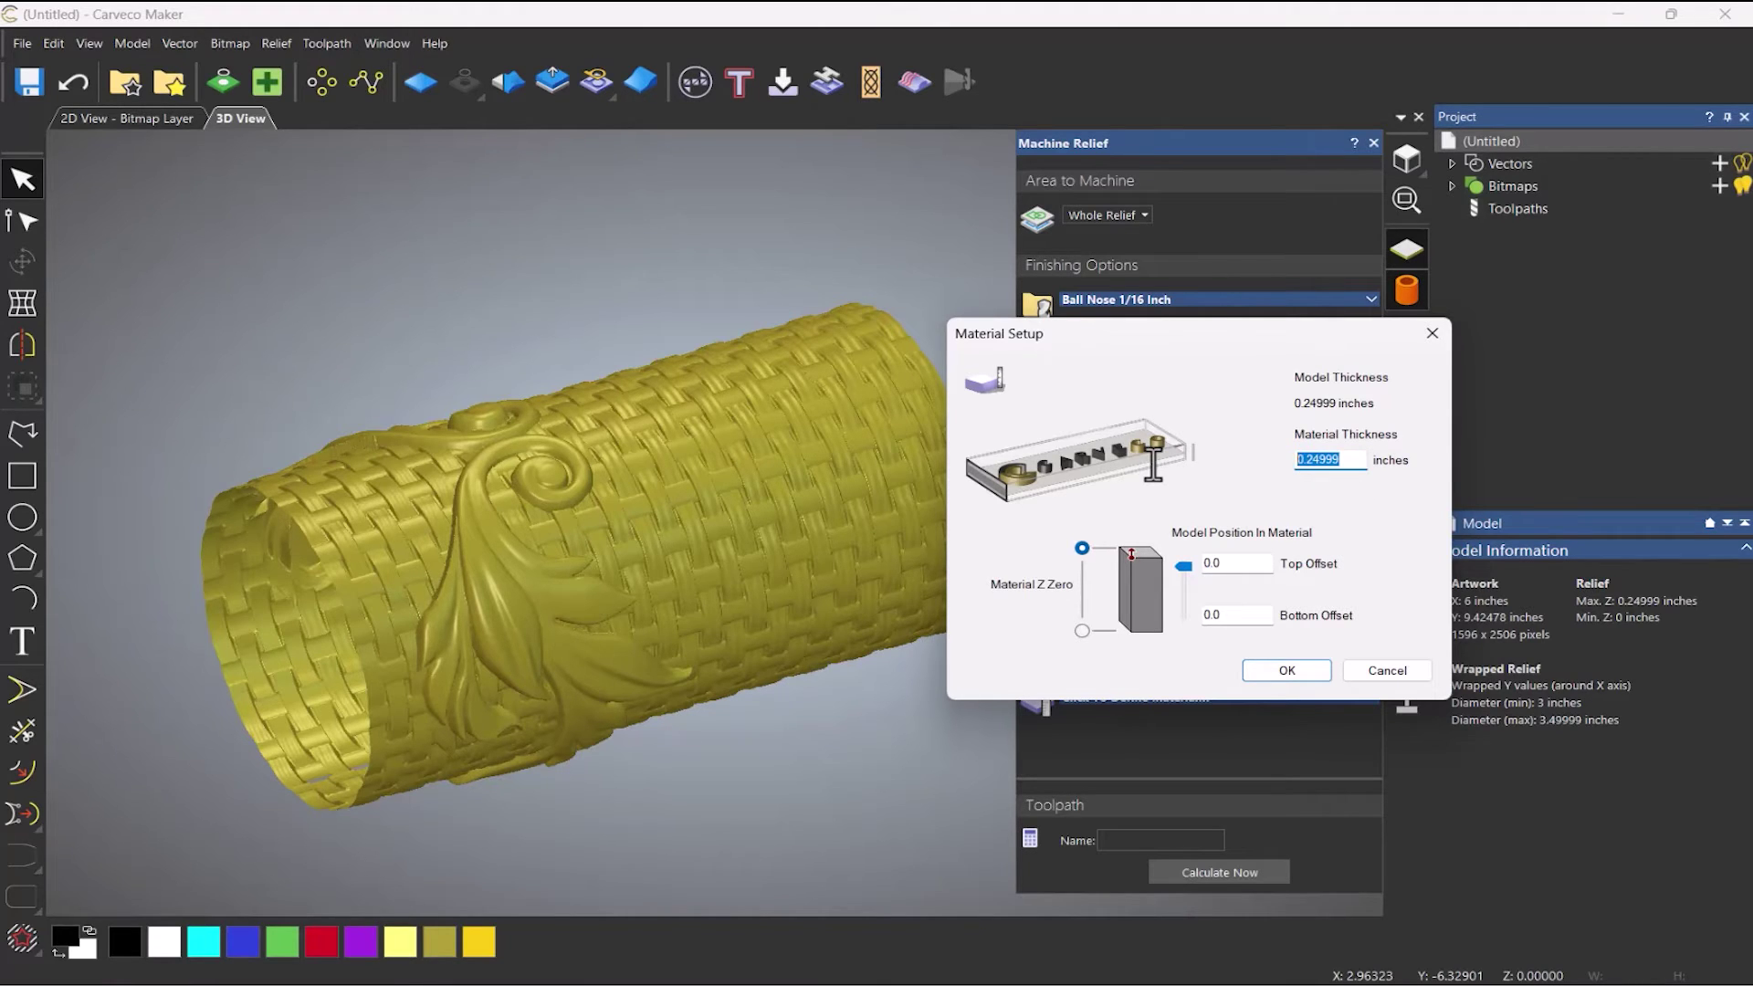
Step: Set material thickness to 1.5 inches and view the cylinder end-on within its stock
type("1.5")
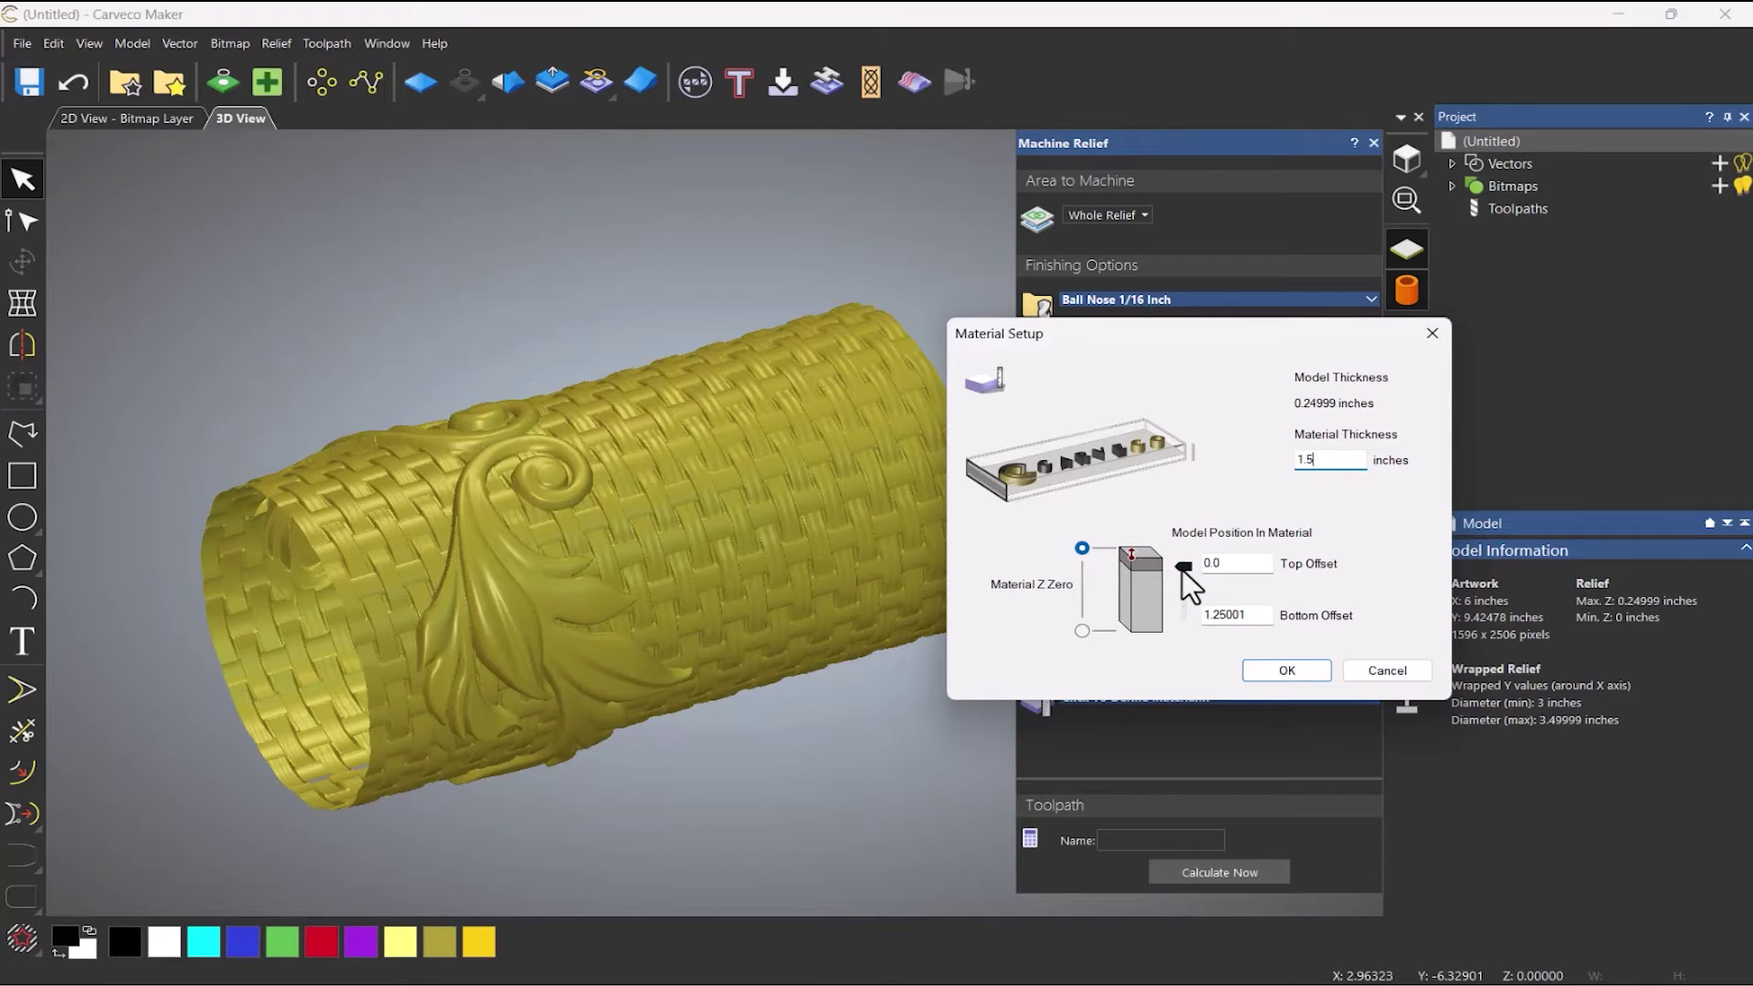
left_click(1291, 671)
left_click_drag(590, 569, 653, 520)
left_click(1412, 155)
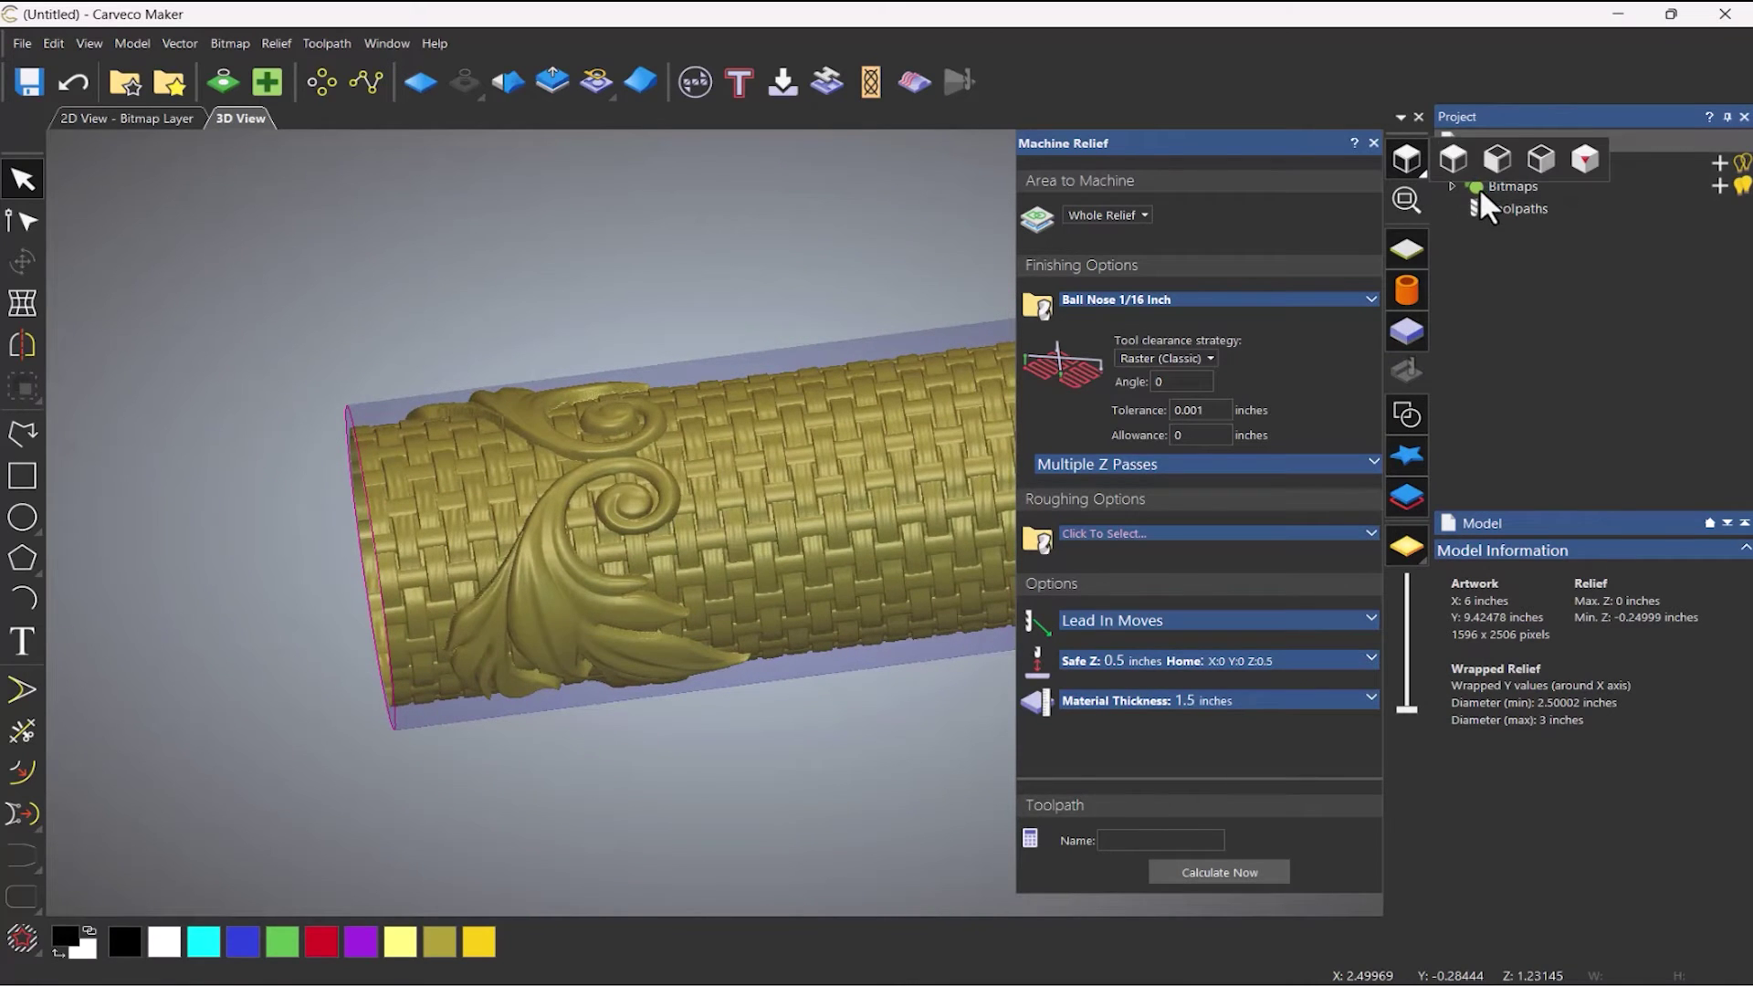
left_click(1499, 160)
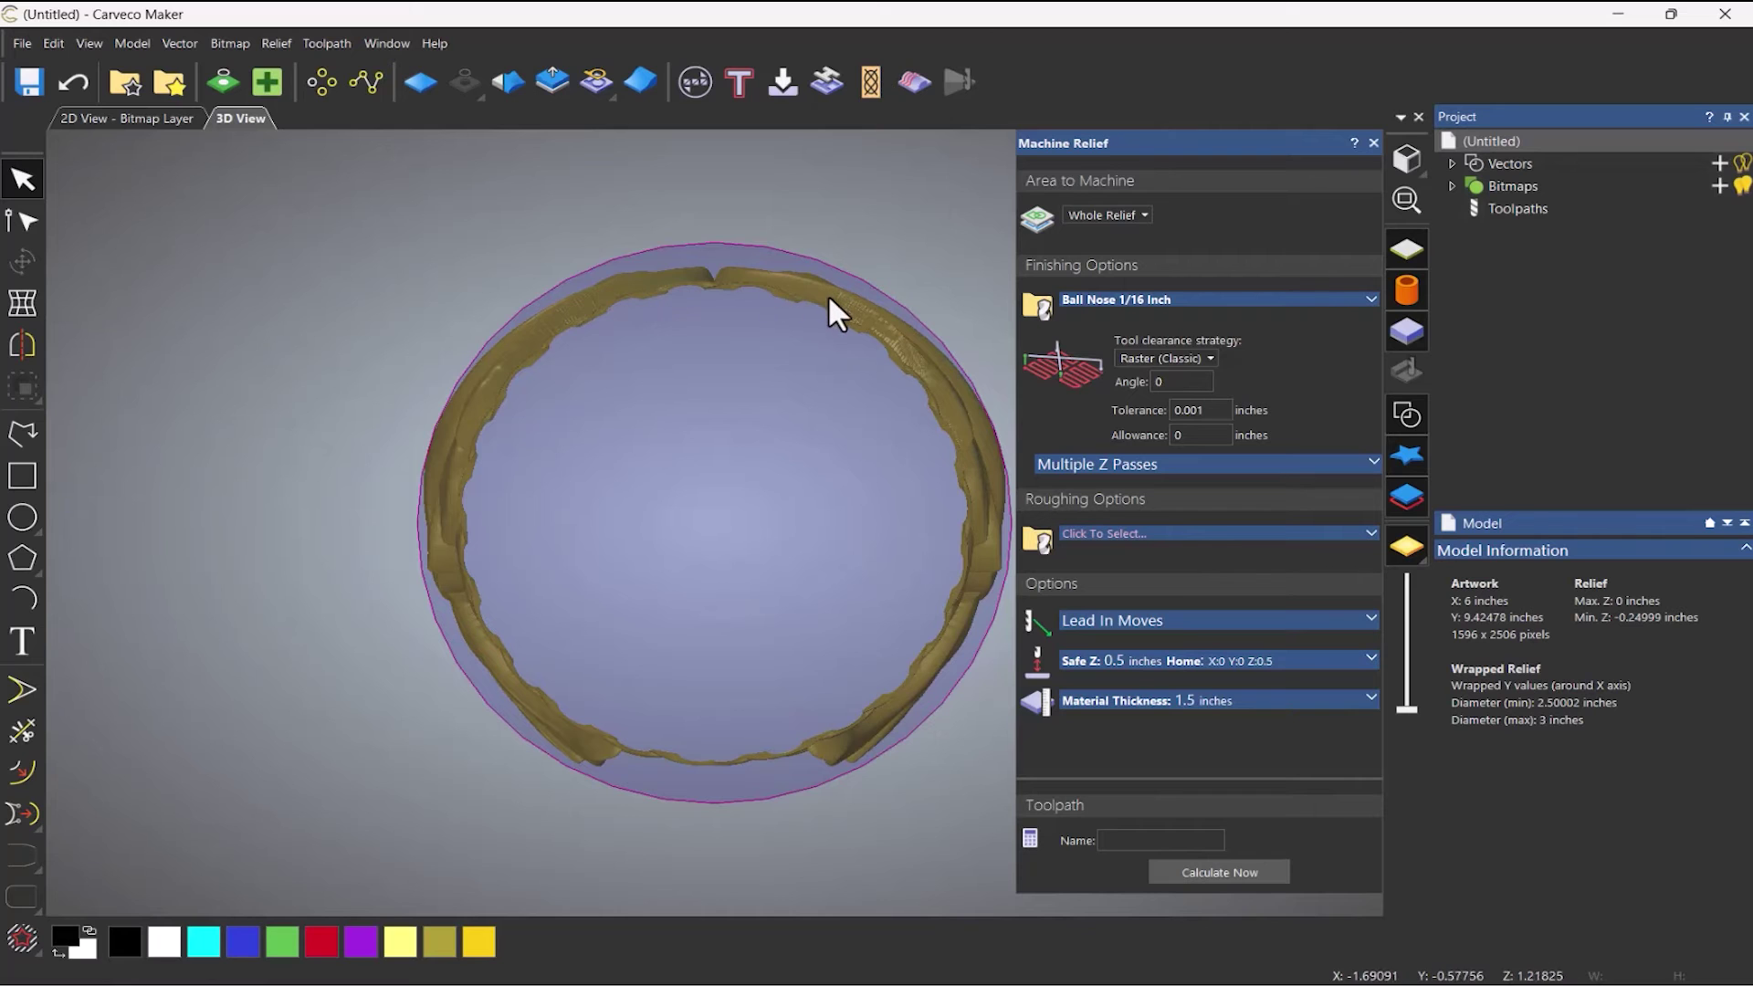
mouse_move(802, 517)
left_mouse_down()
mouse_move(689, 594)
mouse_move(358, 712)
mouse_move(508, 629)
mouse_move(831, 541)
mouse_move(798, 507)
left_mouse_up()
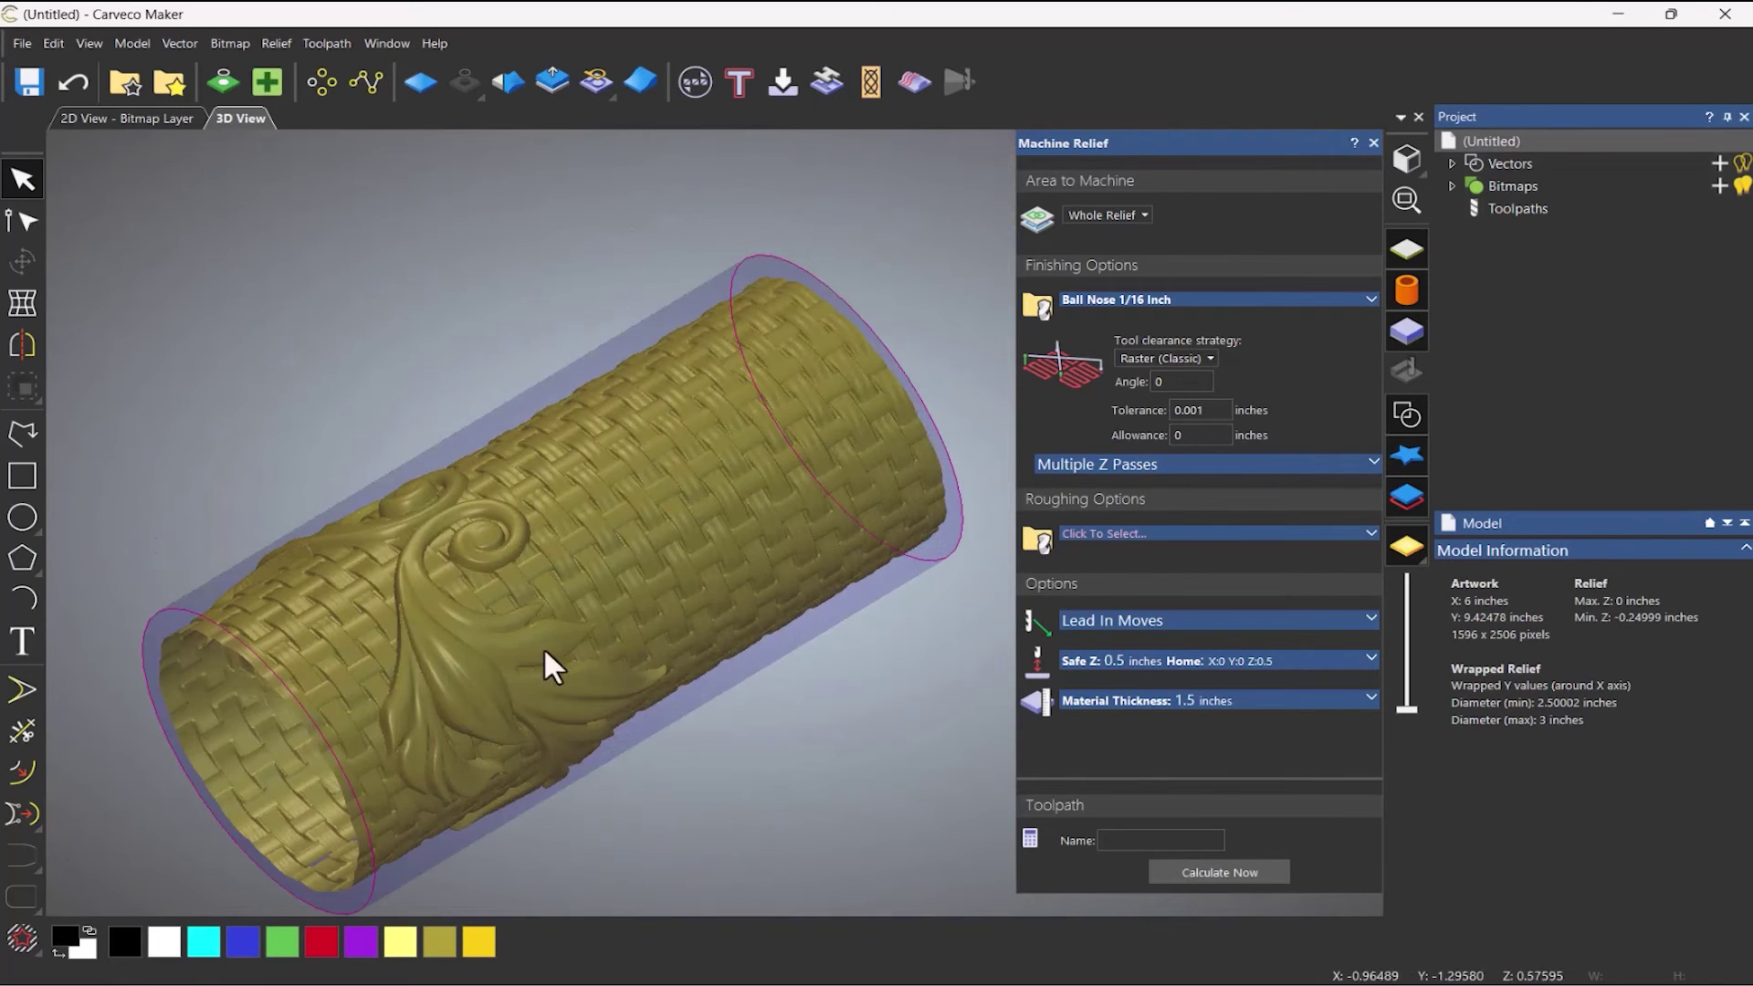
Step: Calculate the Machine Relief toolpath and bring up its Simulation Control bar
left_click(1220, 870)
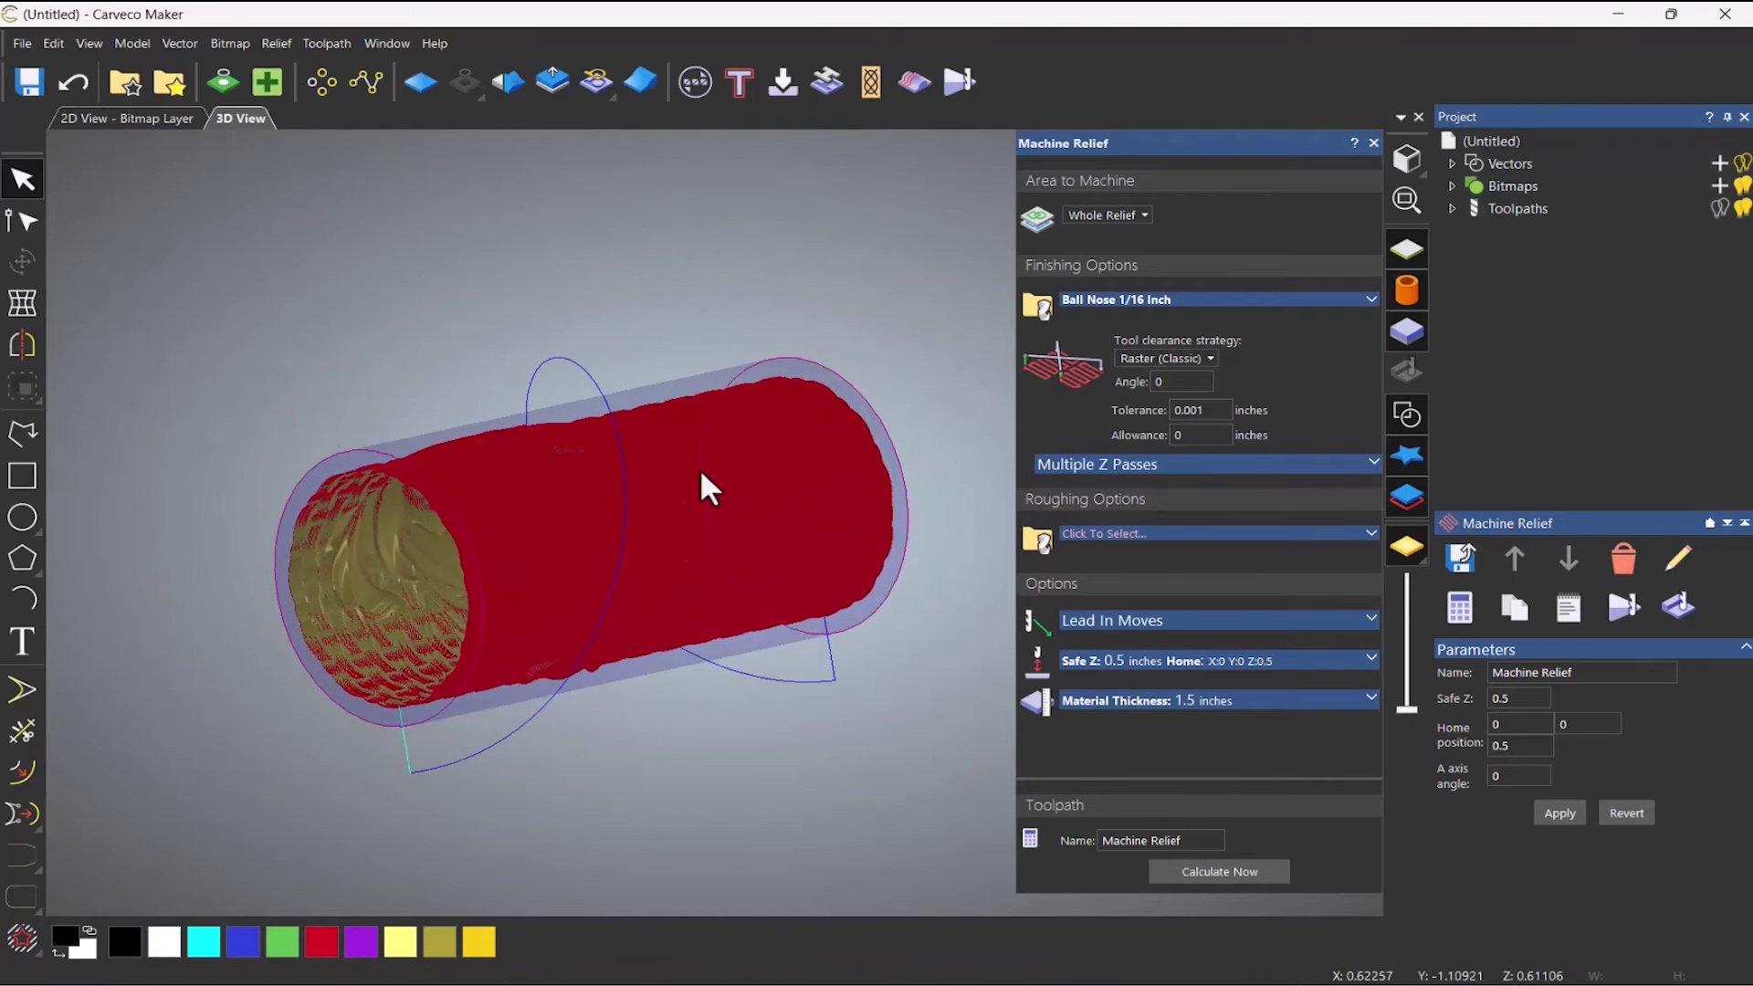
left_click(1452, 209)
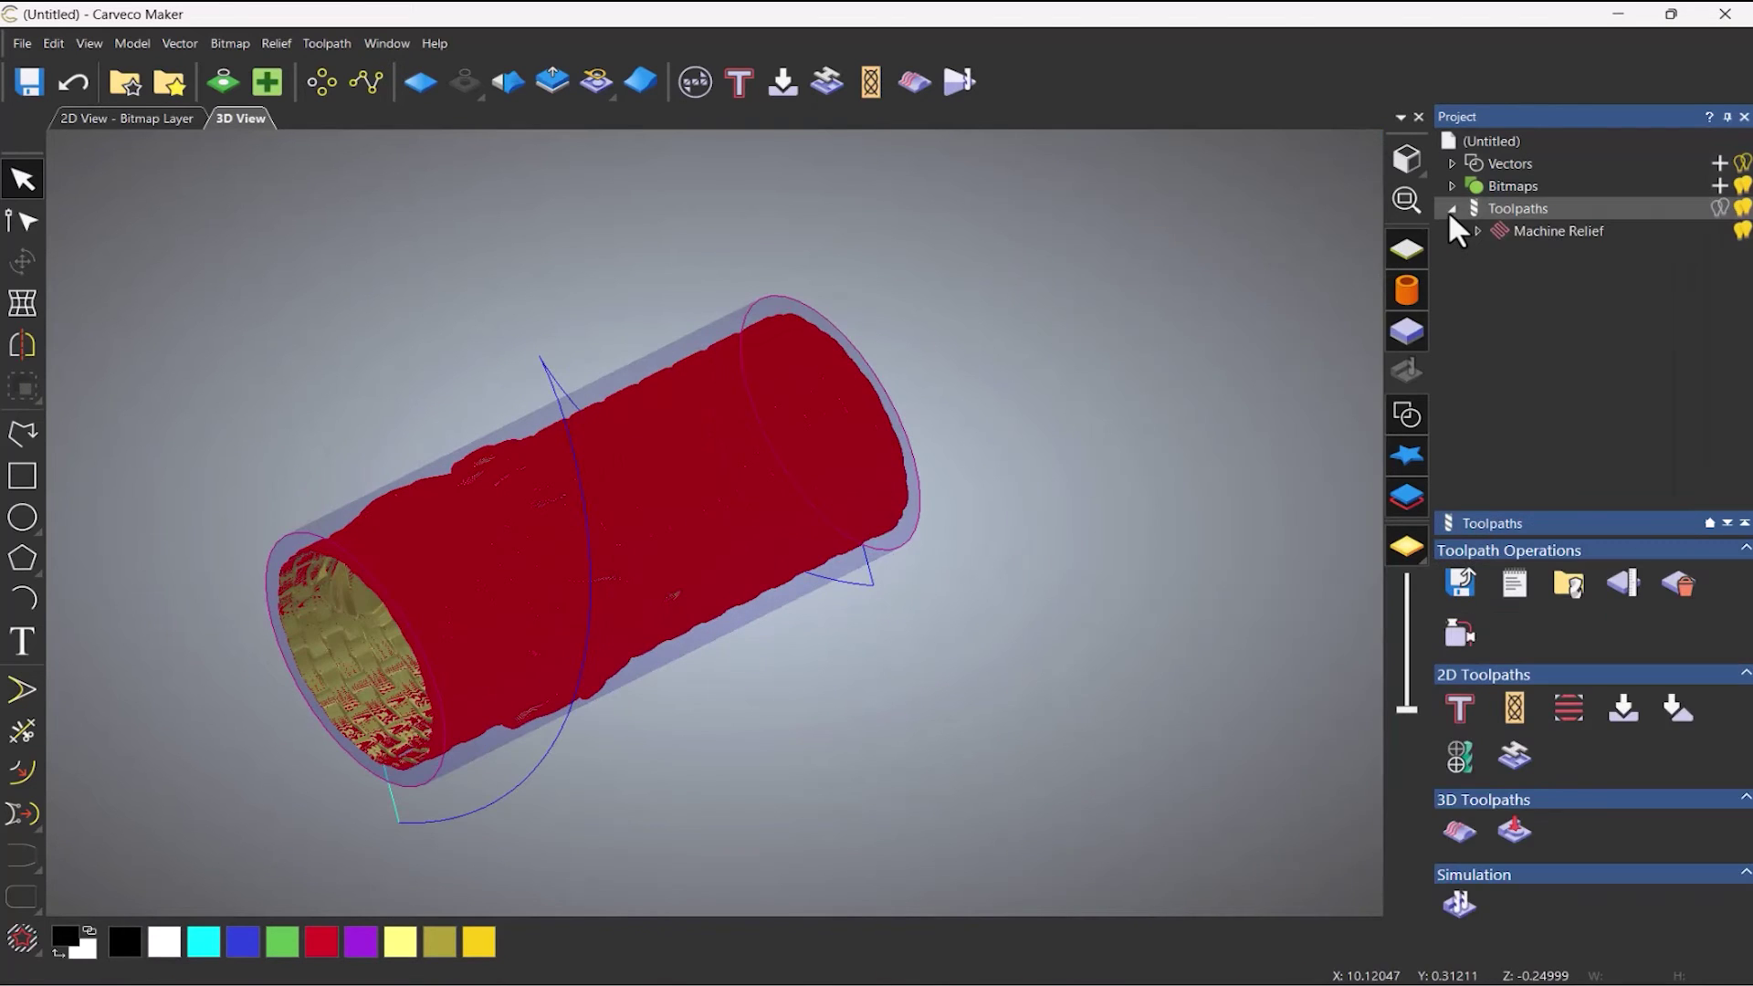
right_click(1542, 230)
left_click(1607, 449)
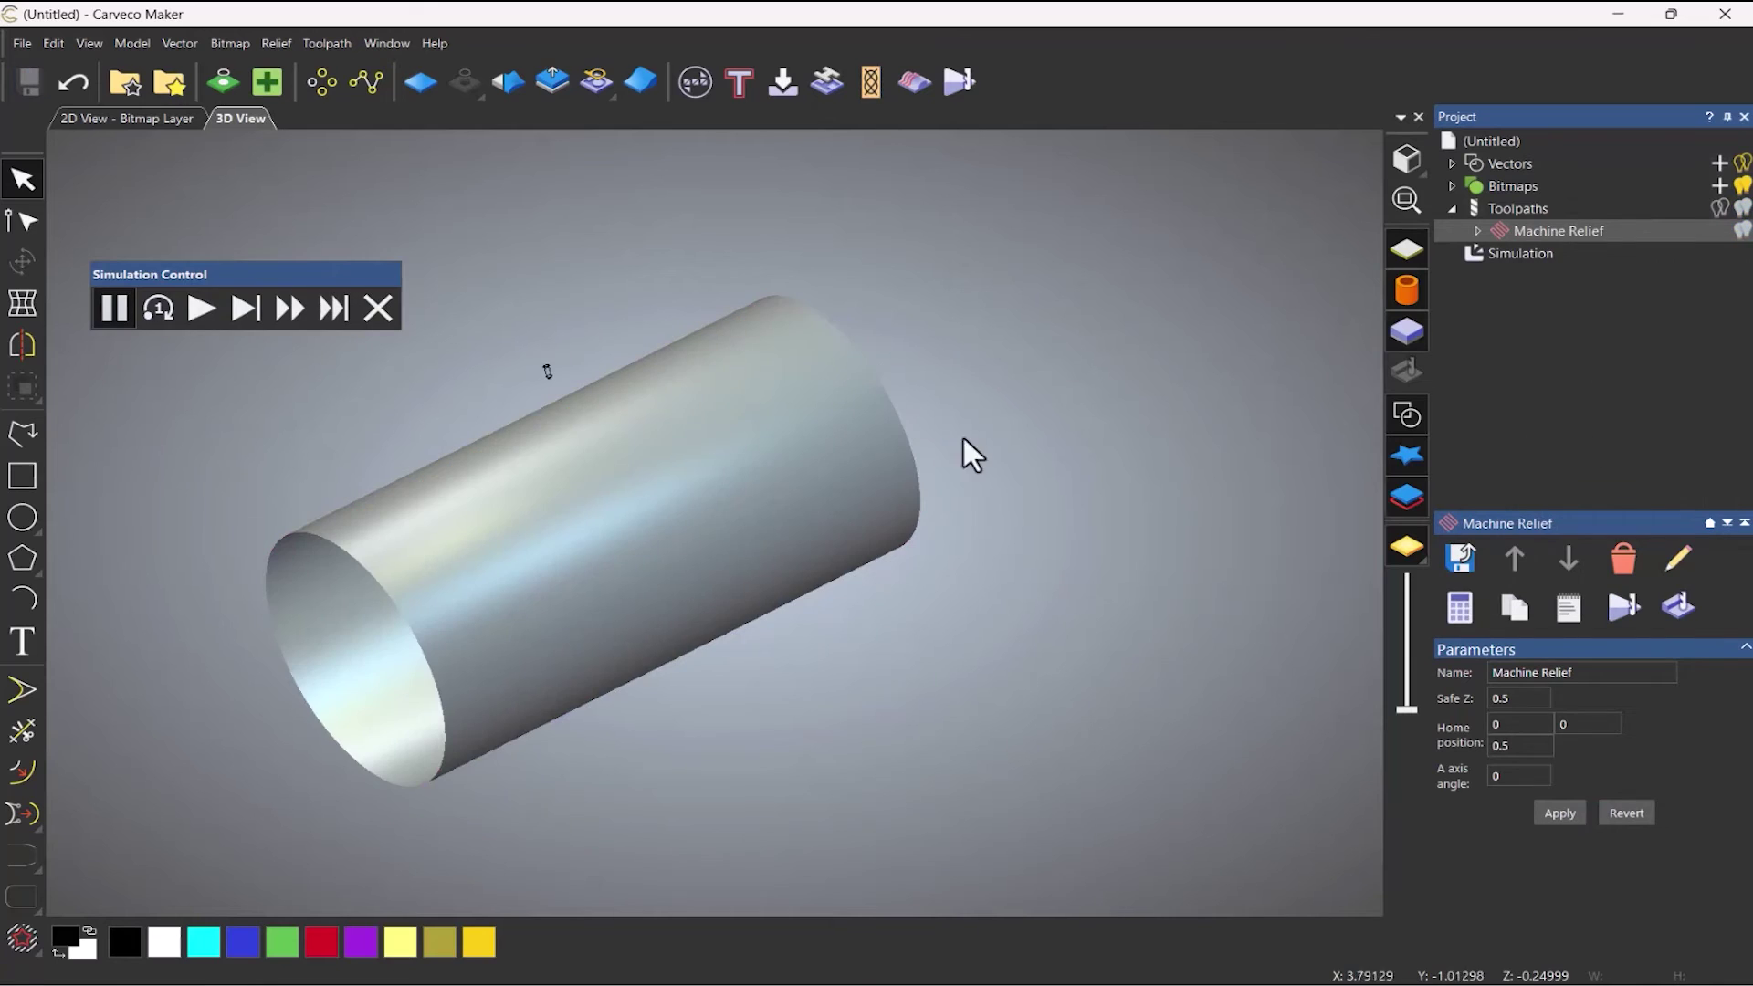
Step: Play the simulation at fast speed until it finishes, then close the control bar
scroll(765, 425, "up", 3)
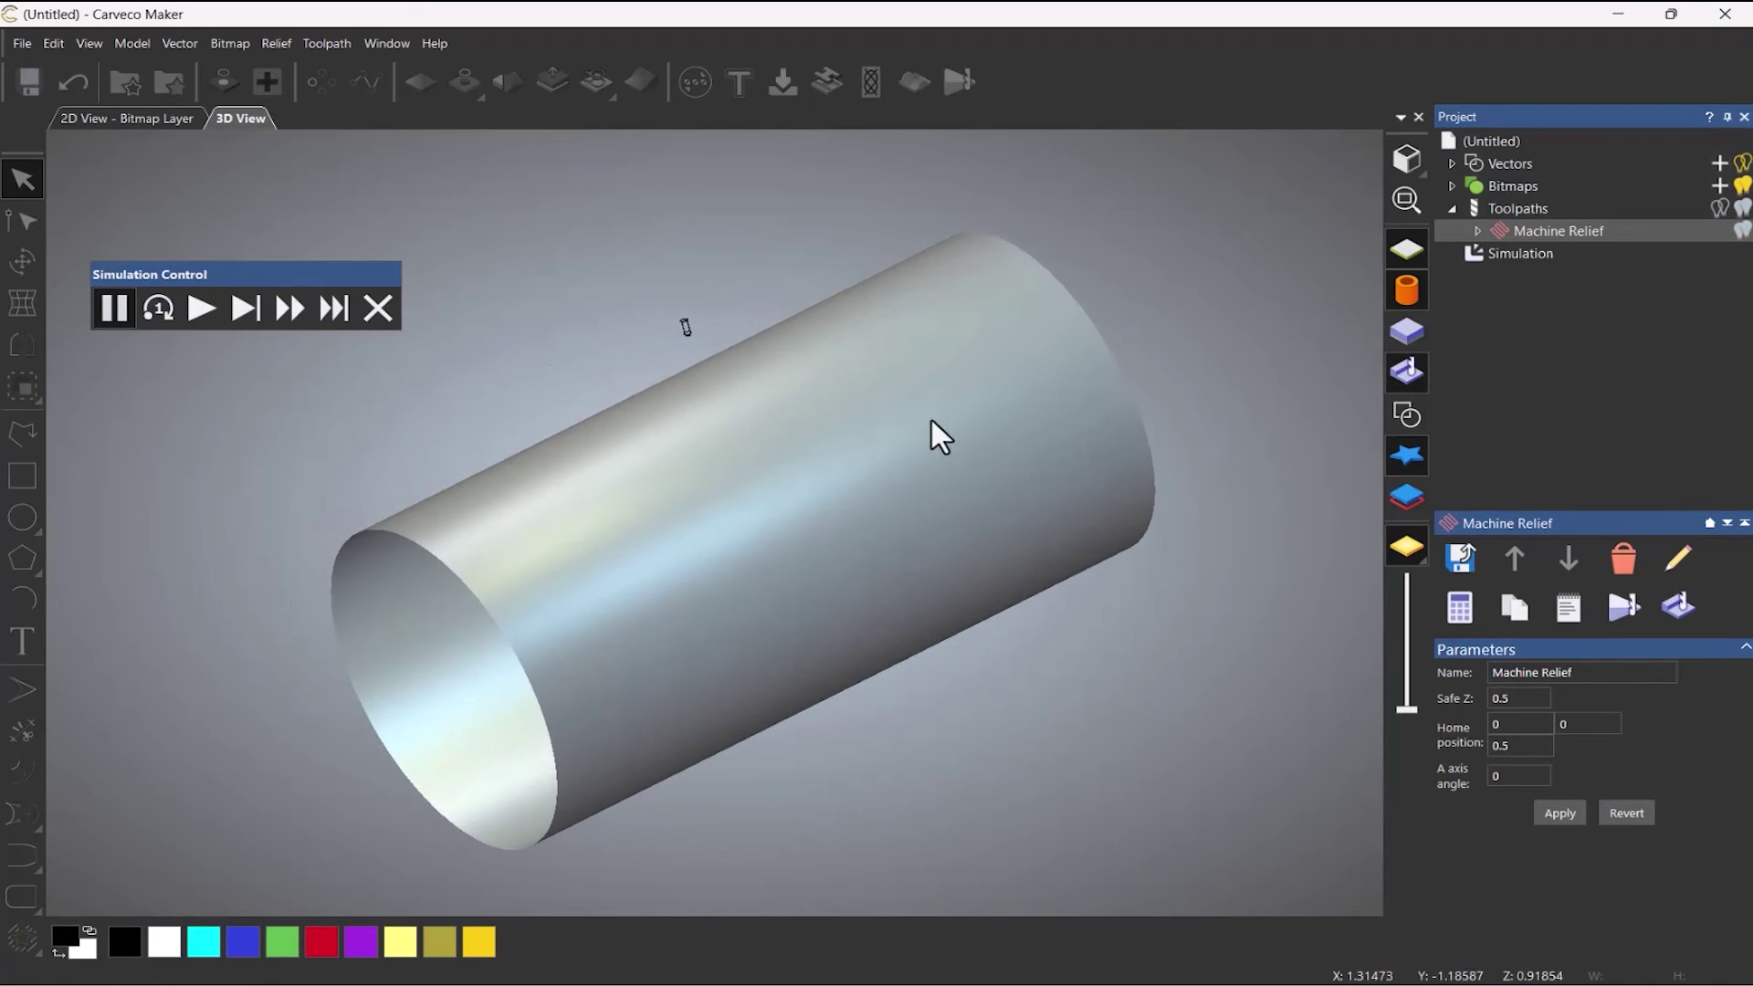
left_click(199, 302)
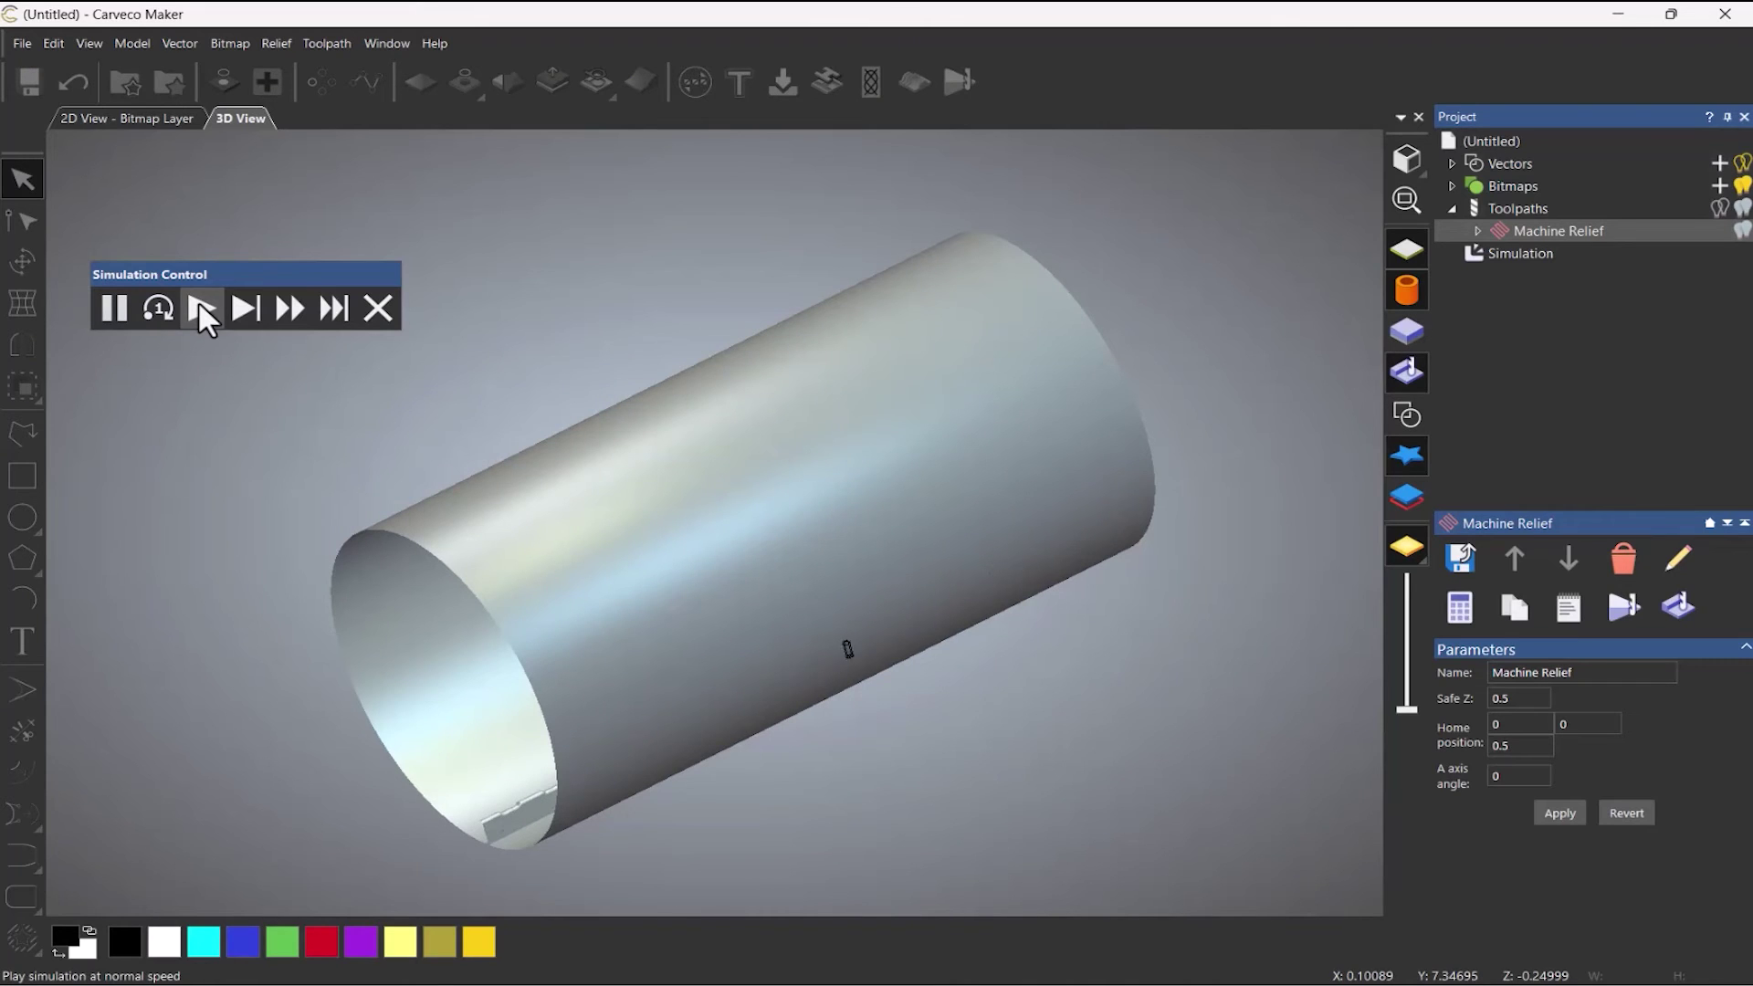
left_click(288, 306)
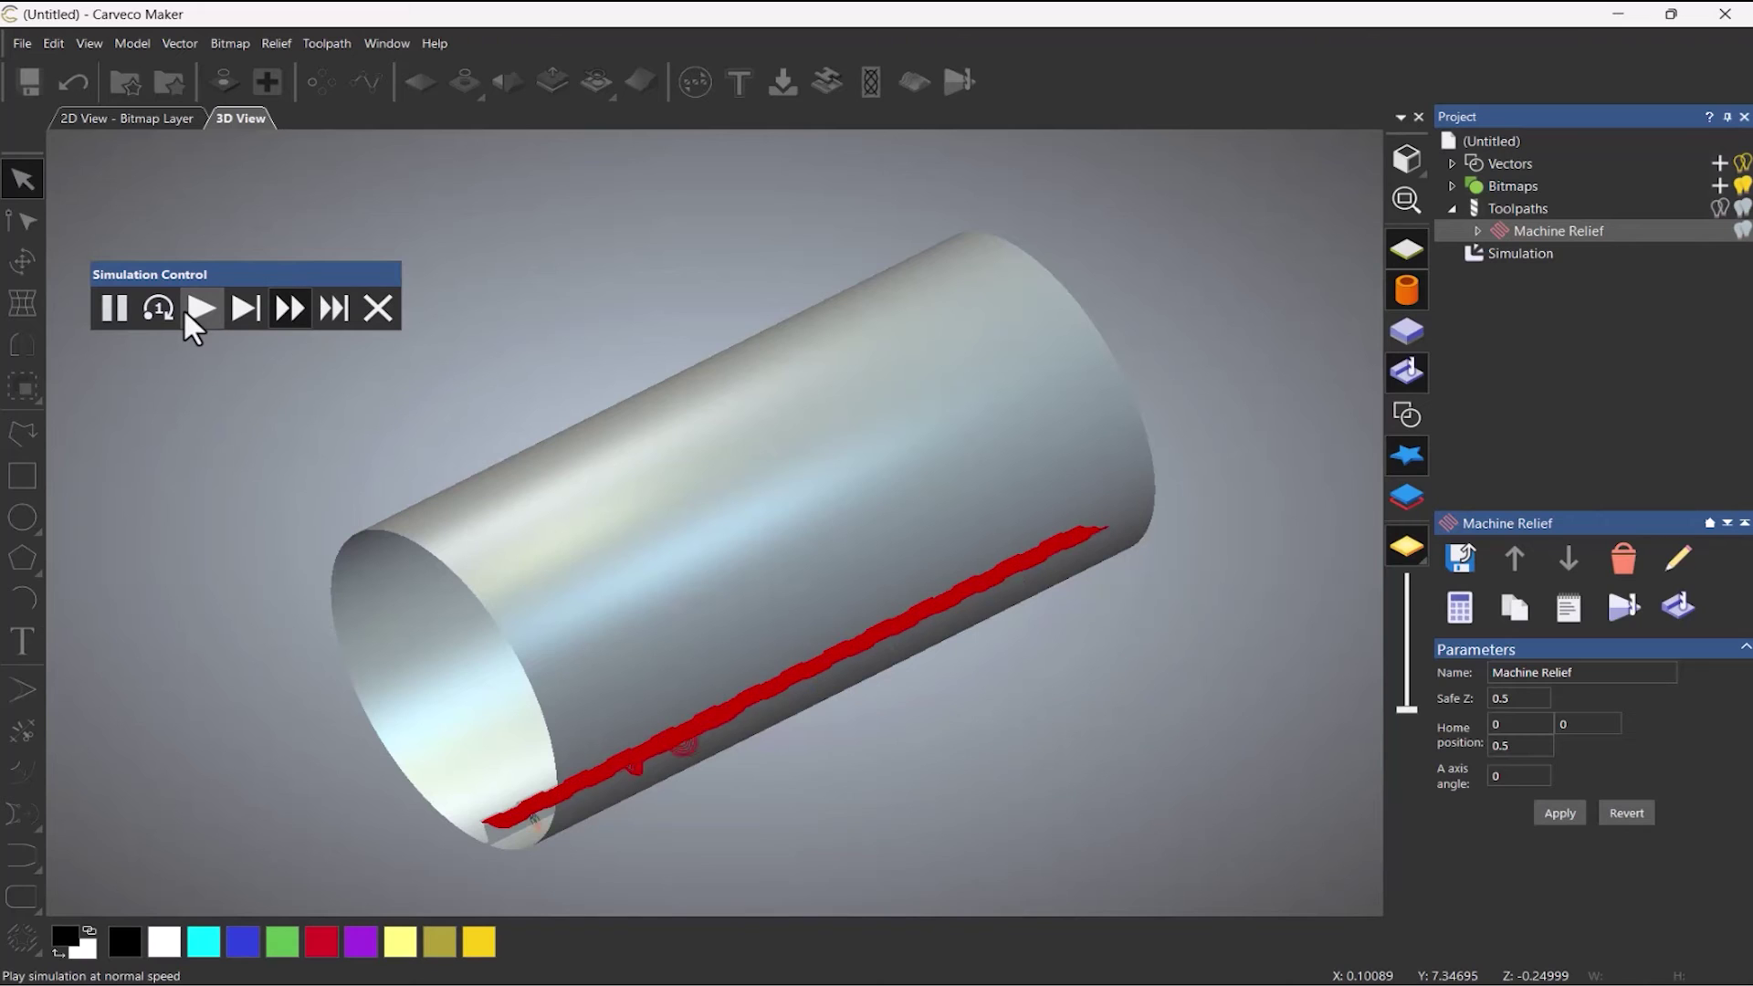
left_click(276, 304)
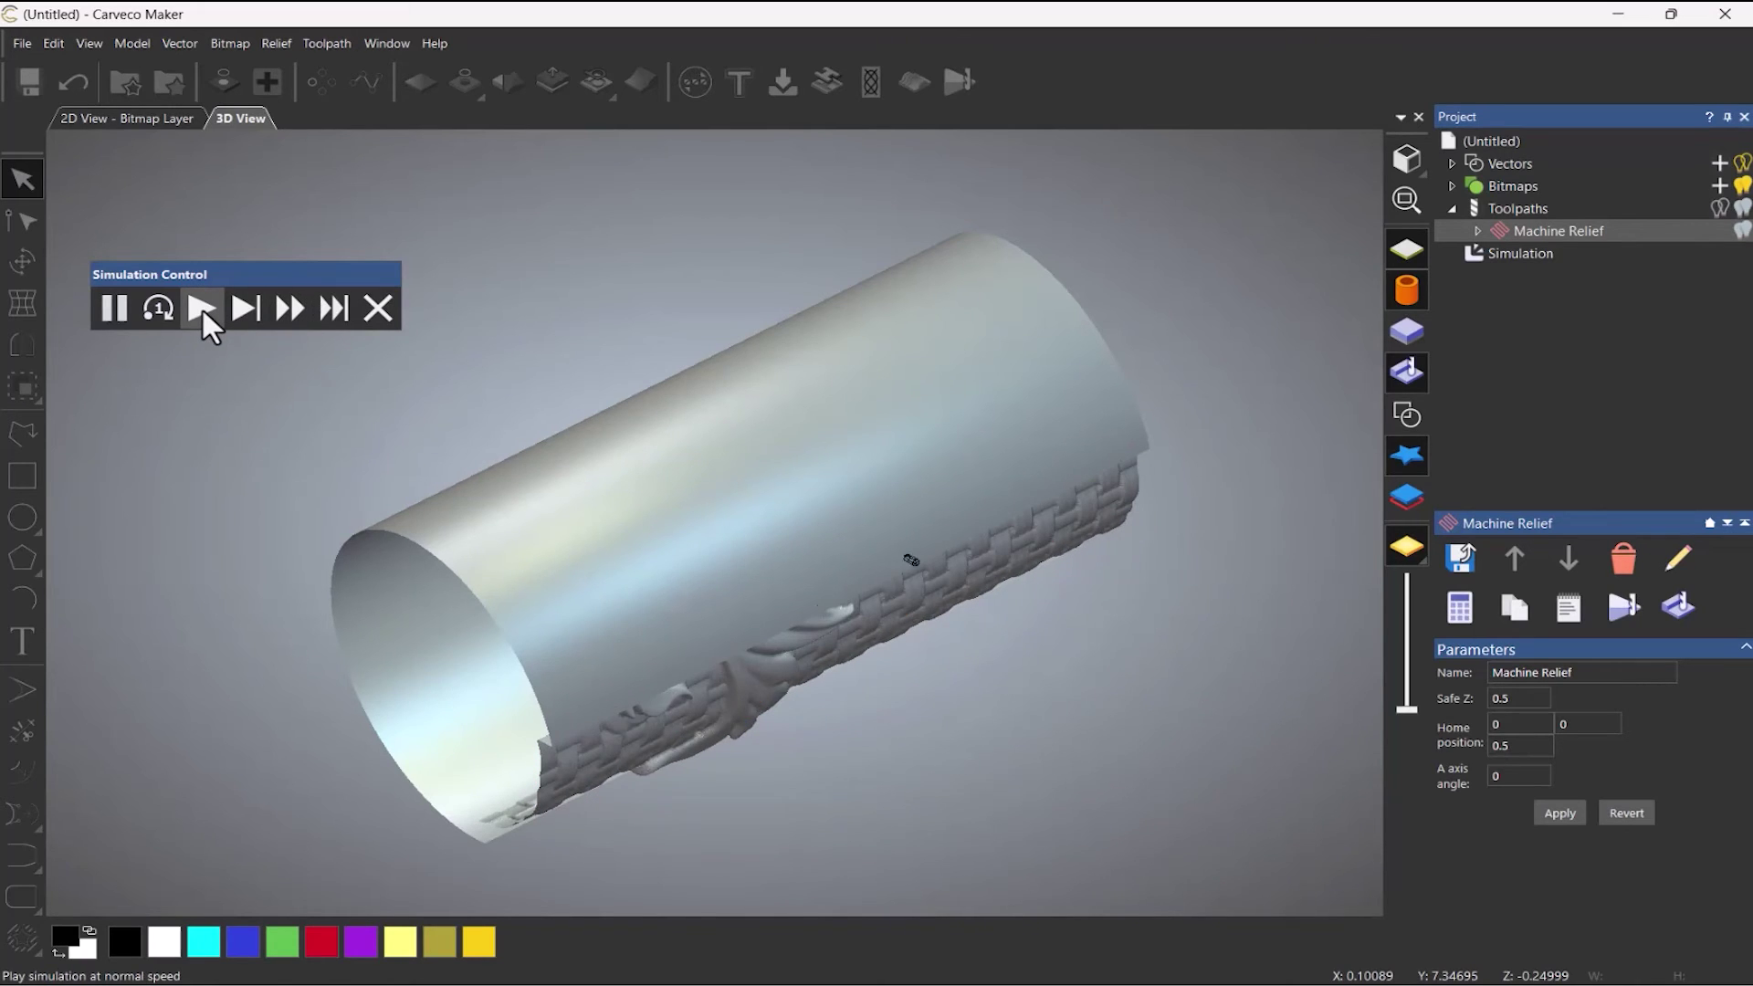
left_click(278, 308)
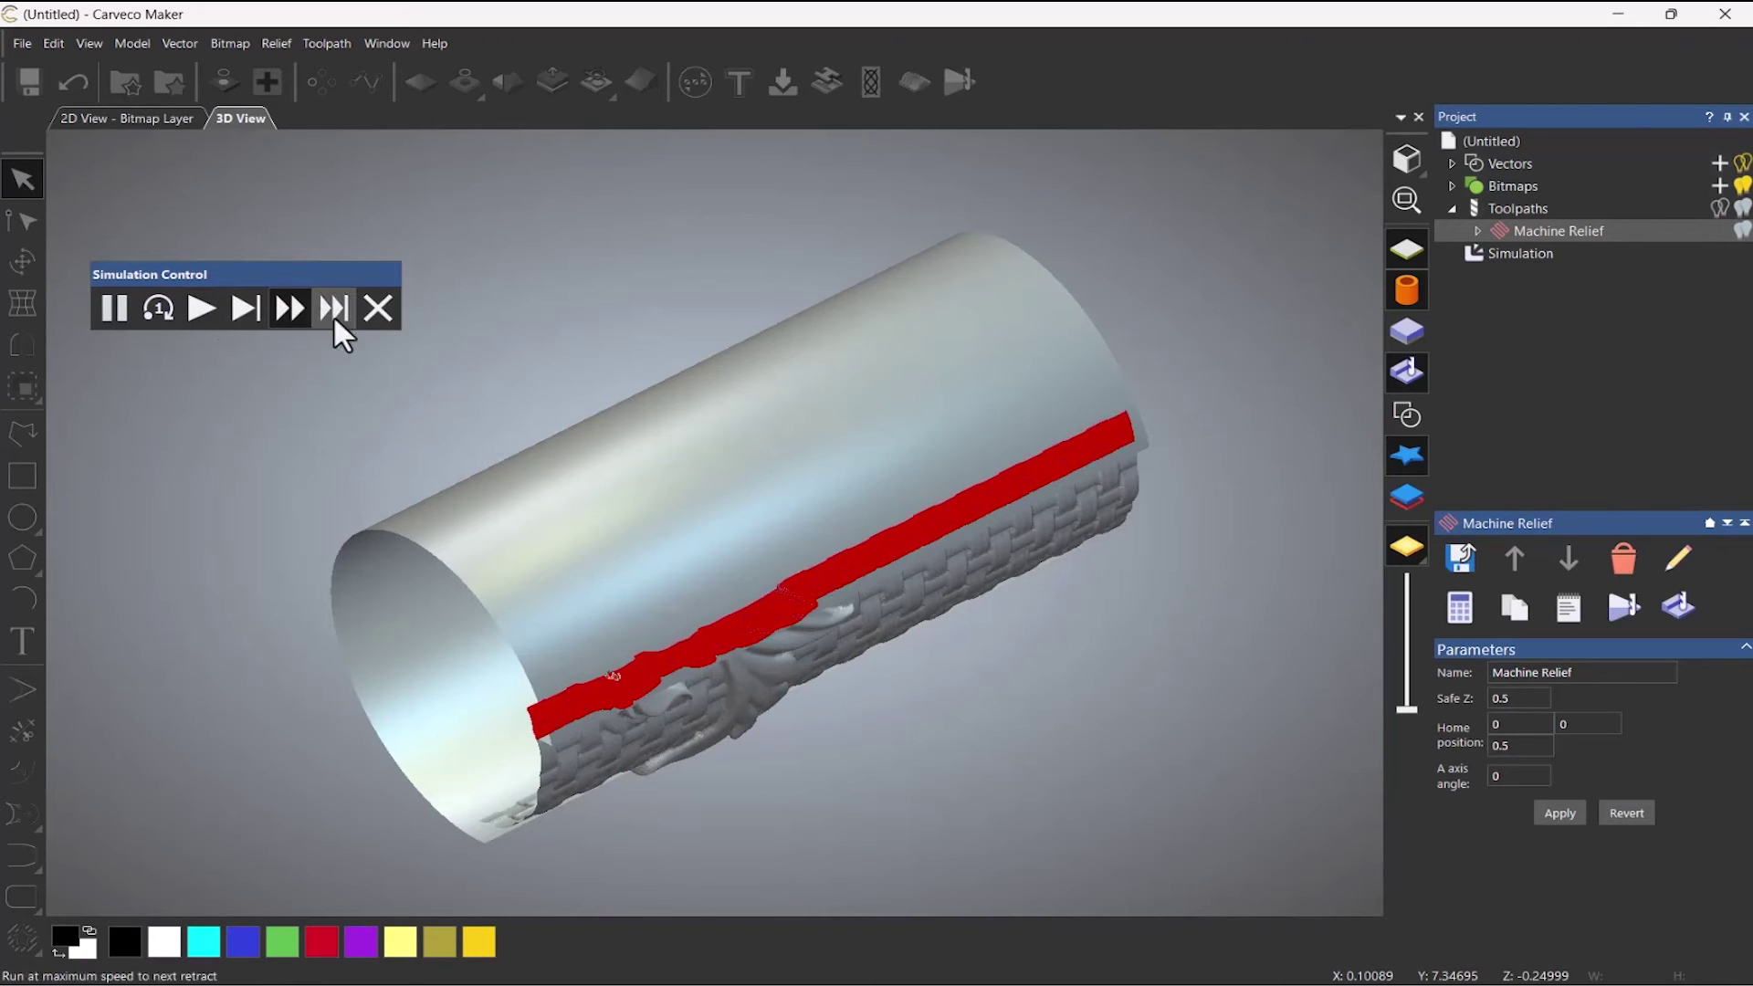
left_click(376, 310)
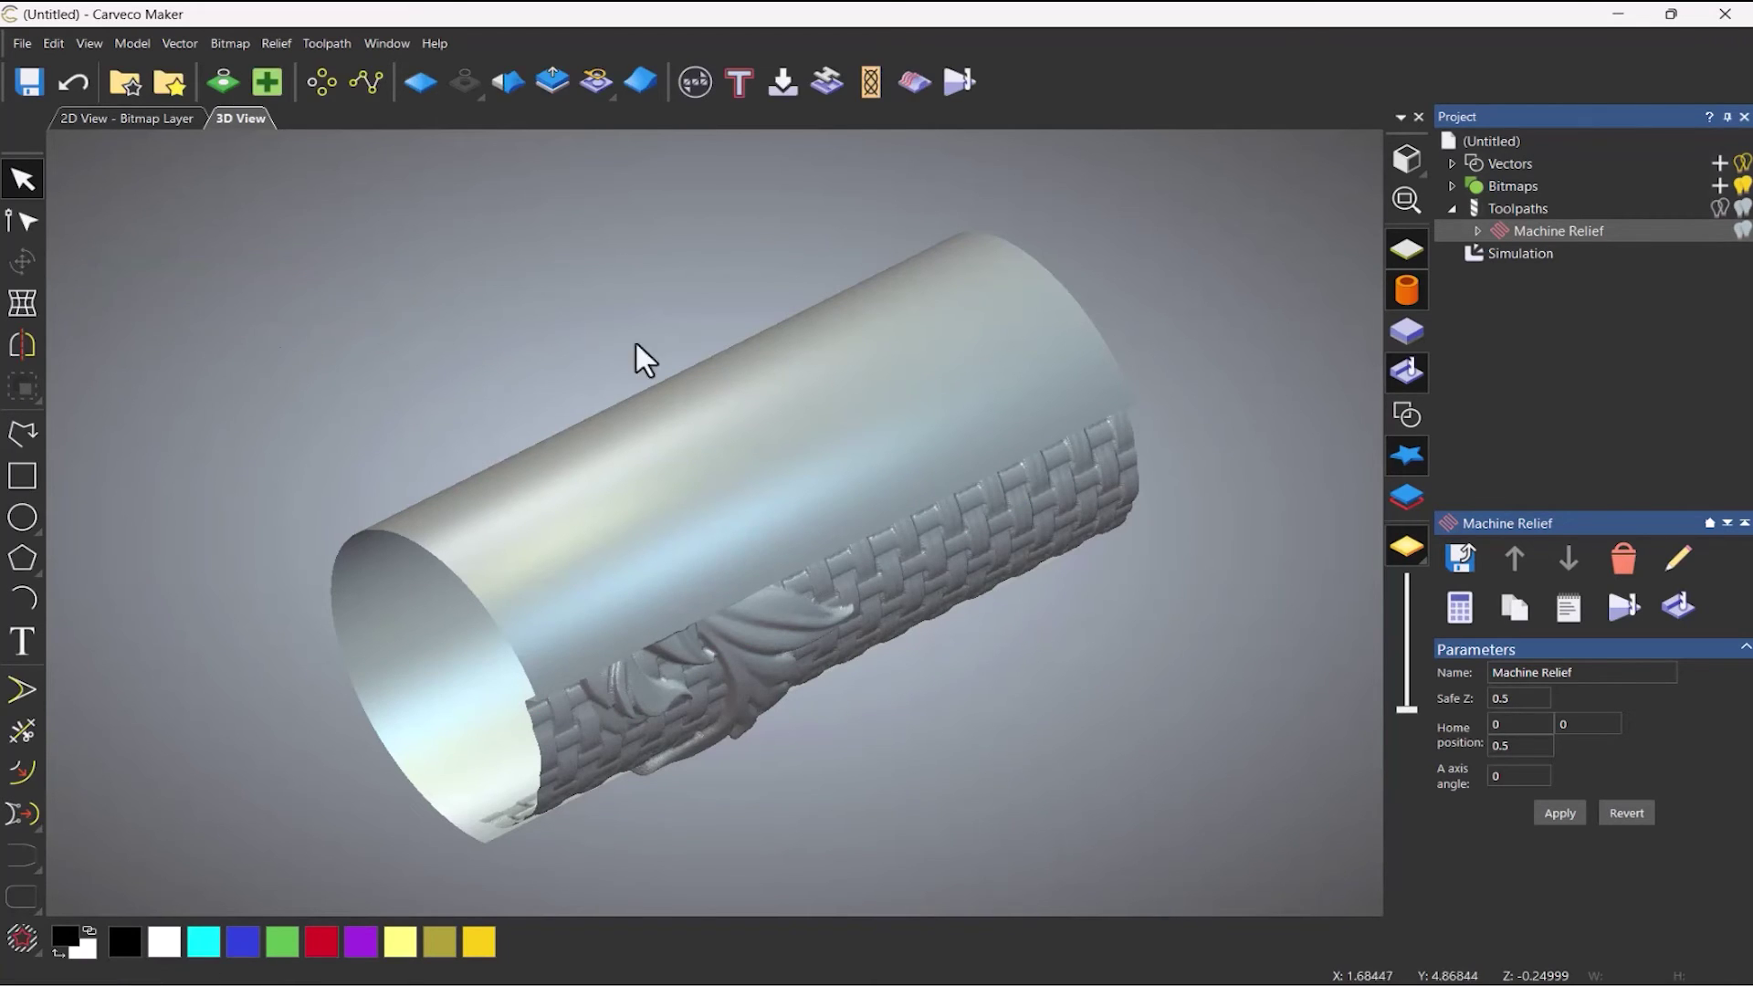
Step: Simulate the entire Machine Relief toolpath and roll the carved cylinder to inspect it
right_click(1503, 229)
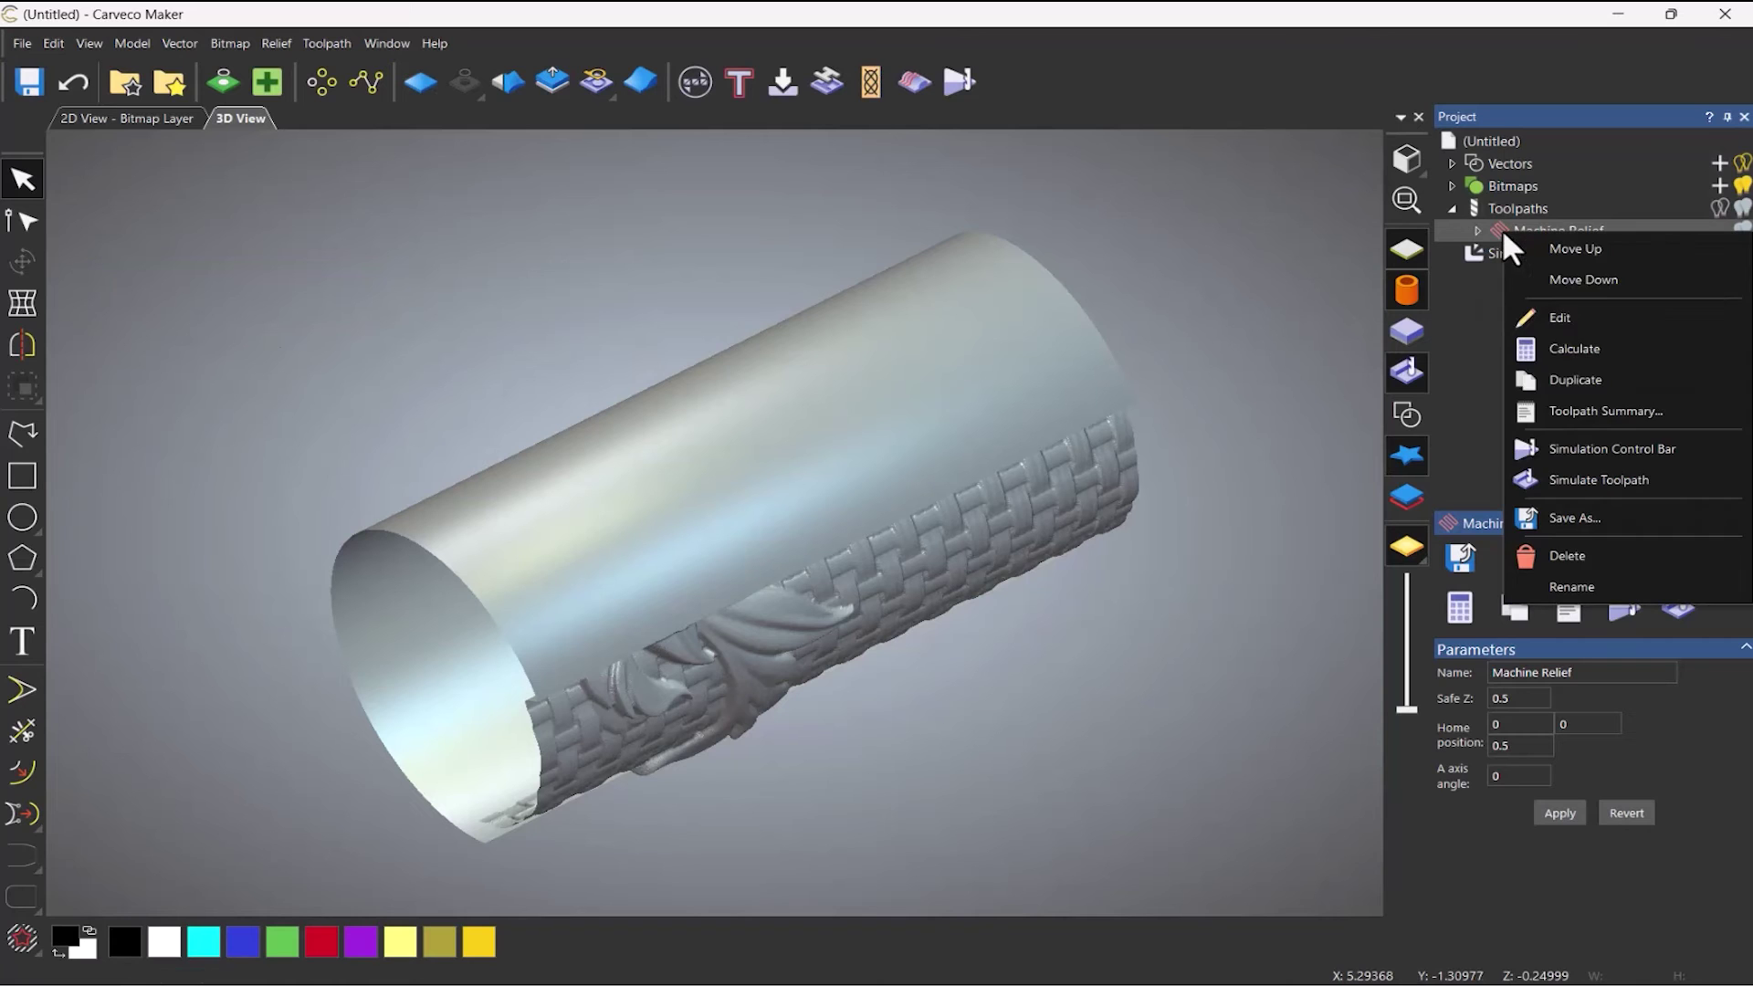
left_click(1582, 481)
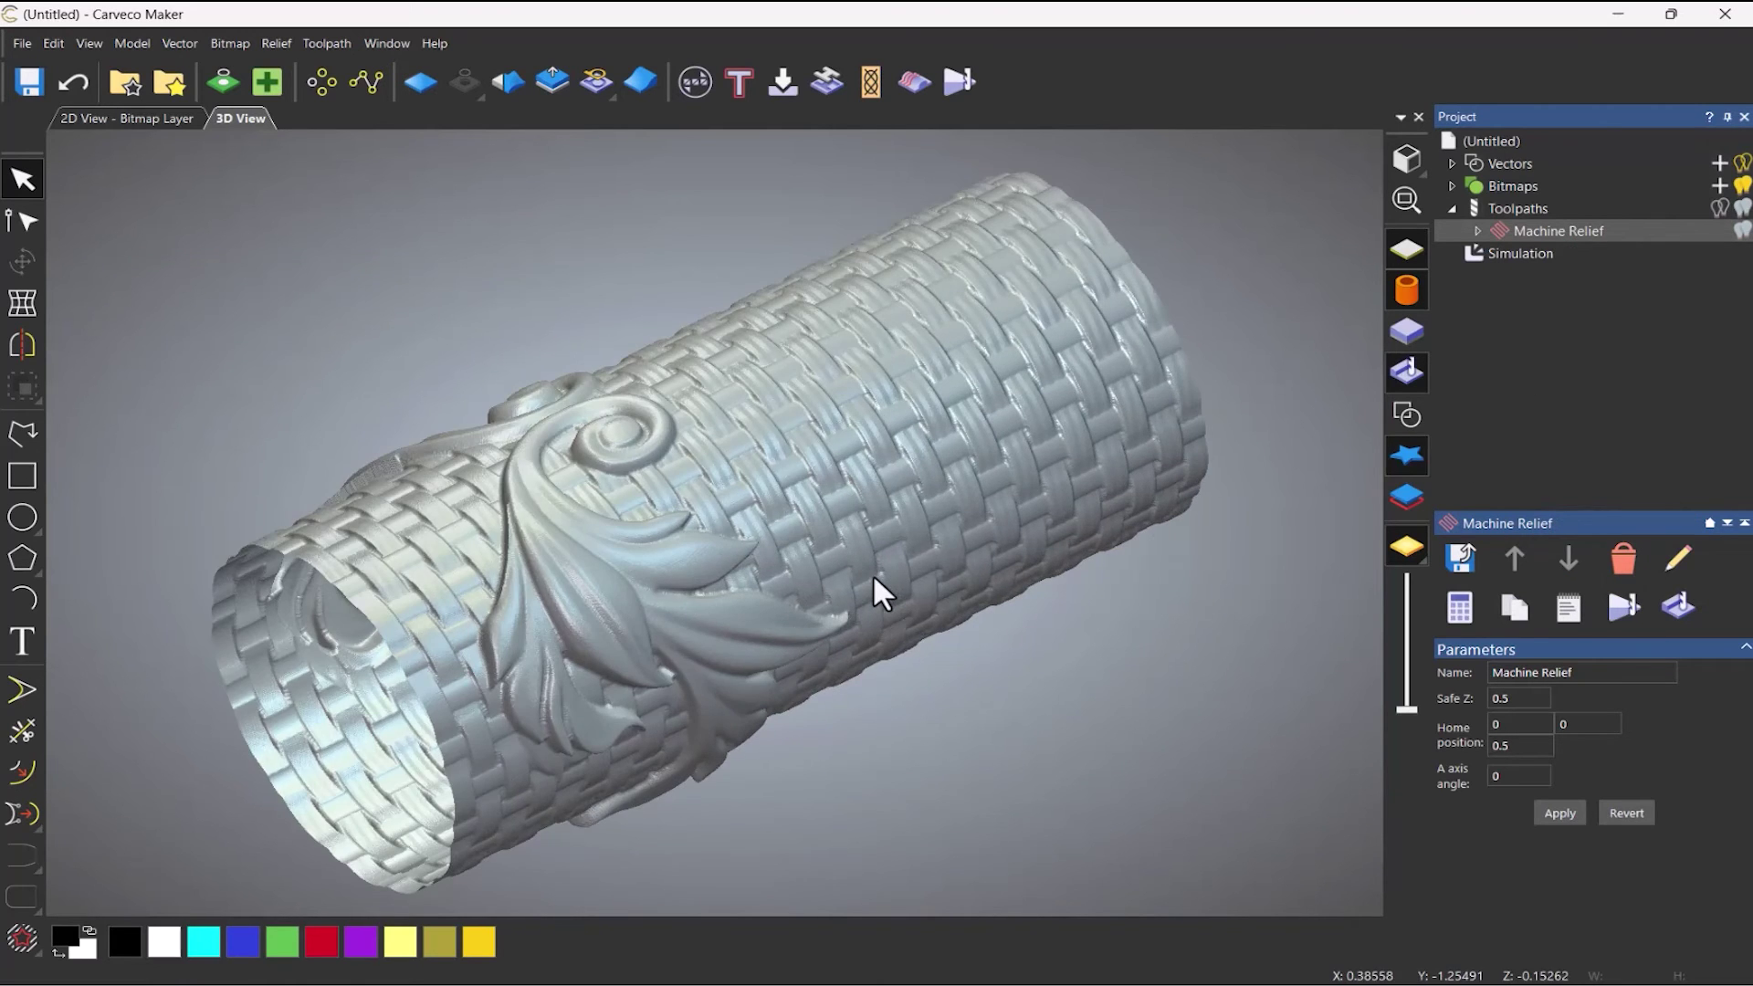
left_click_drag(873, 573, 909, 607)
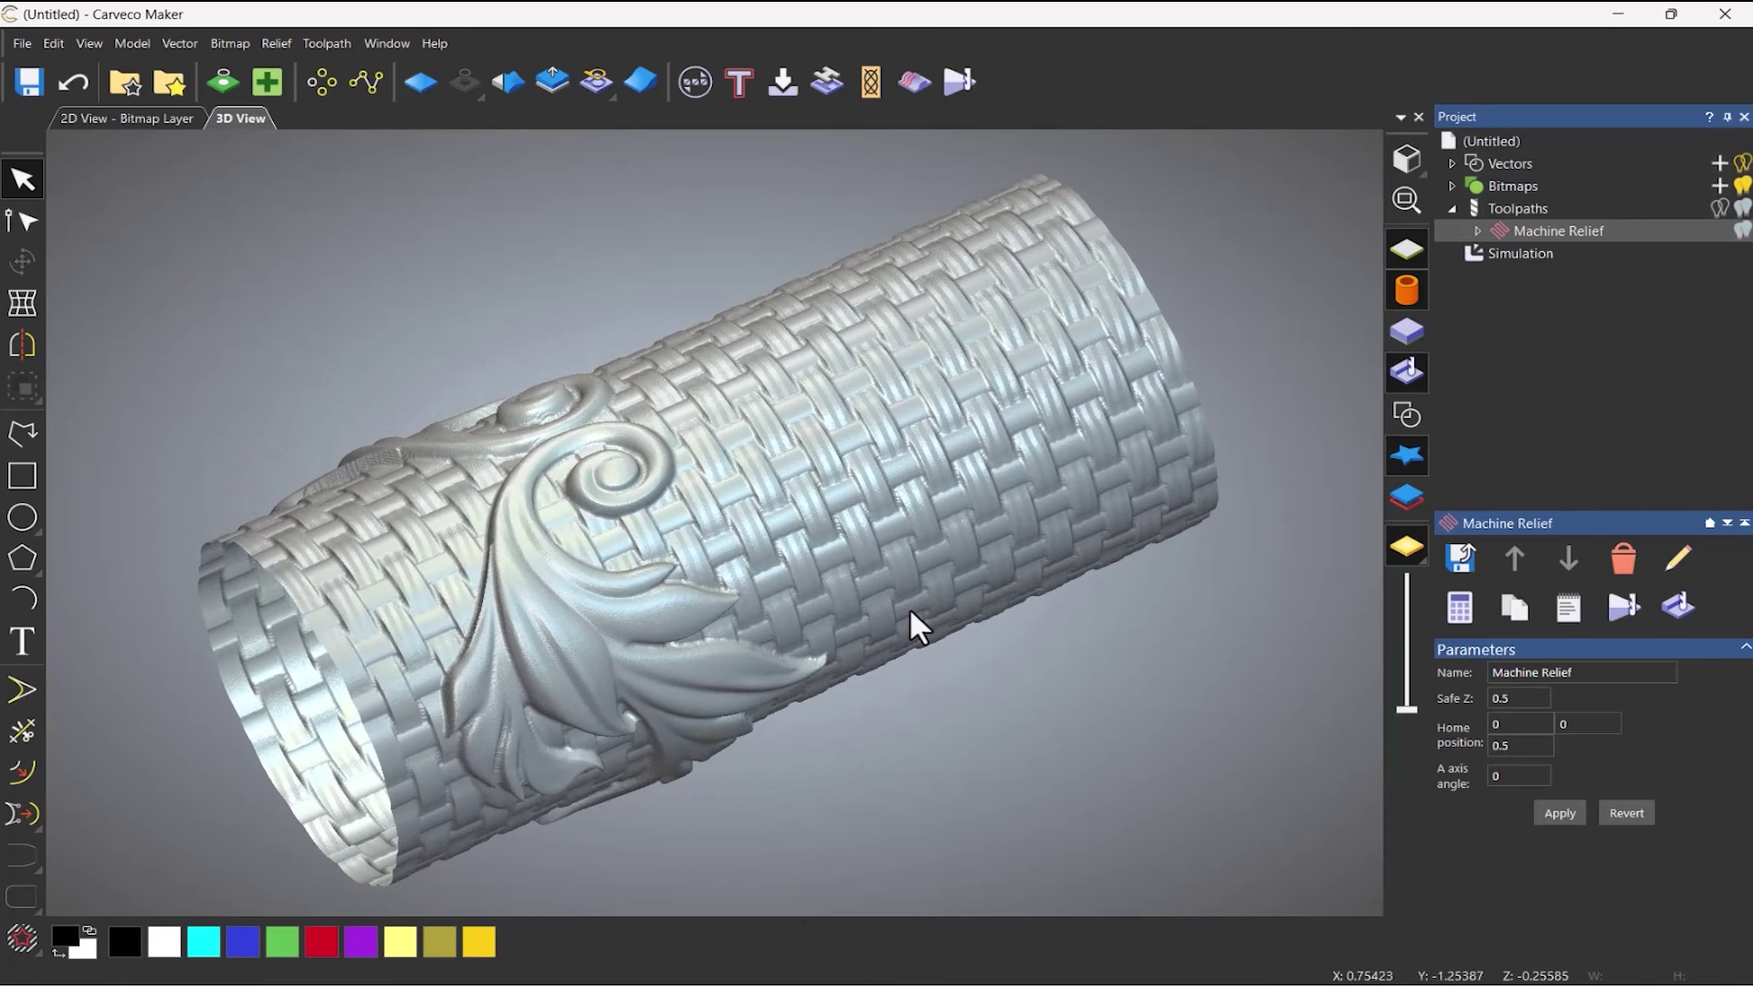
Step: Render the simulated carving in the Beech (H) wood material
left_click(1523, 252)
left_click(1533, 674)
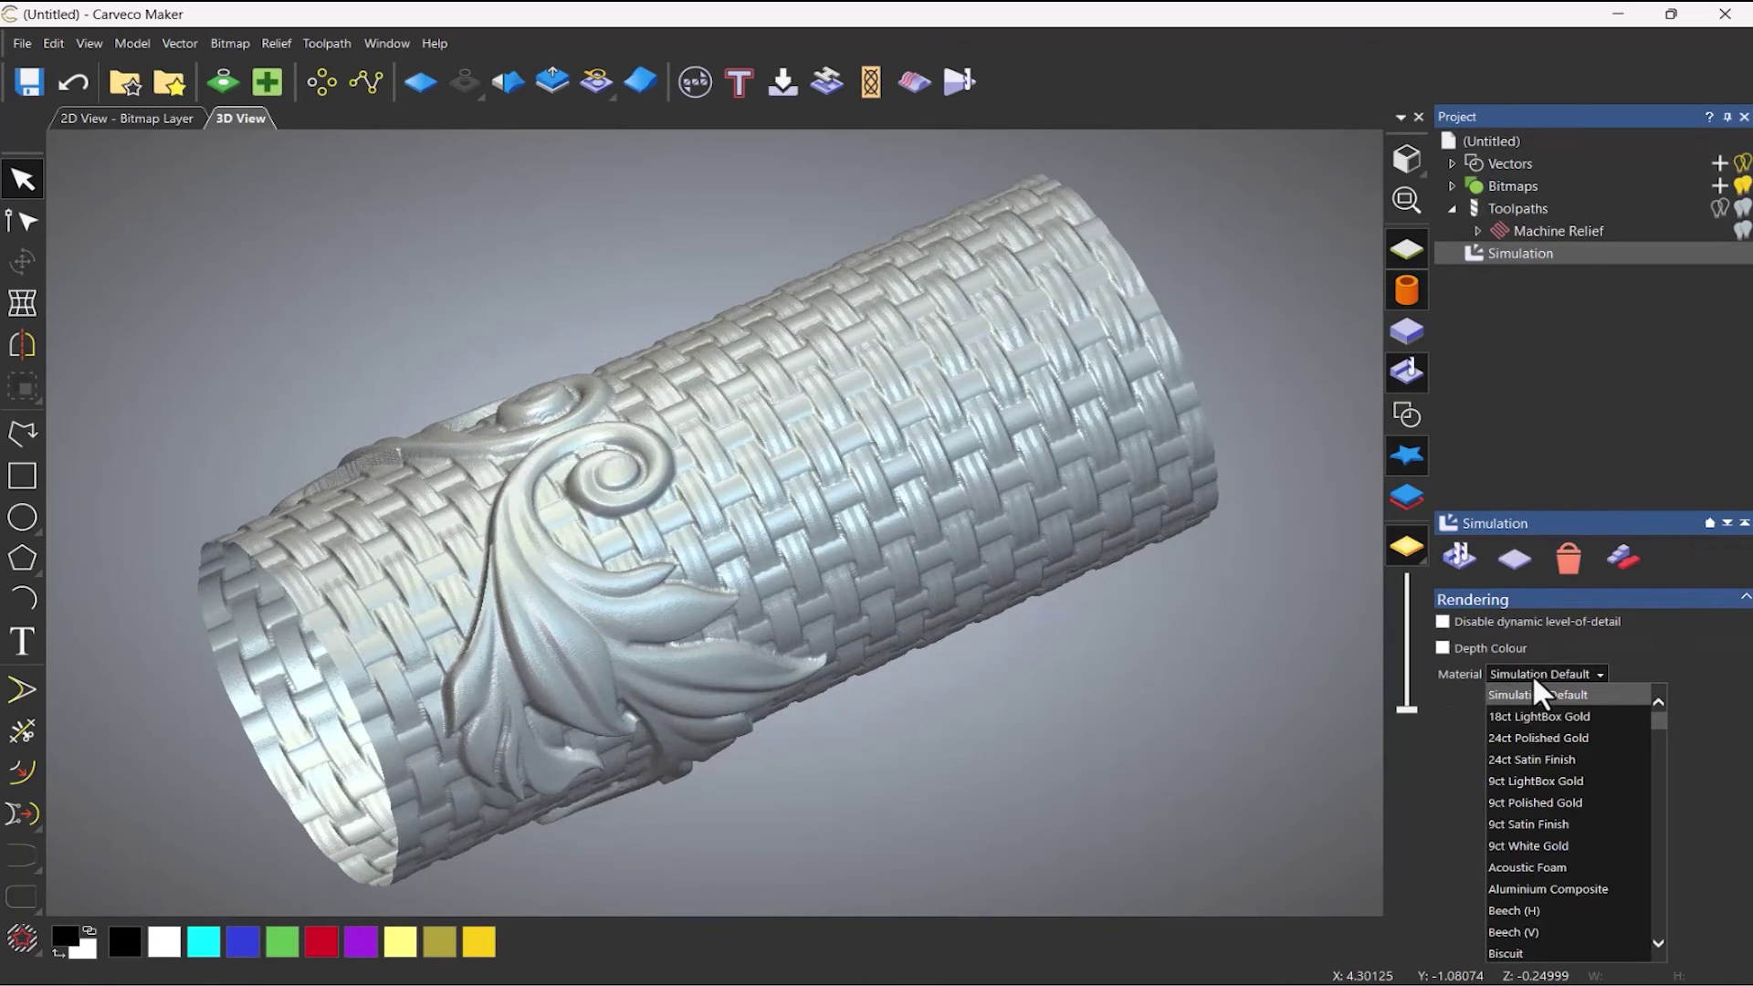
scroll(1560, 879, "down", 1)
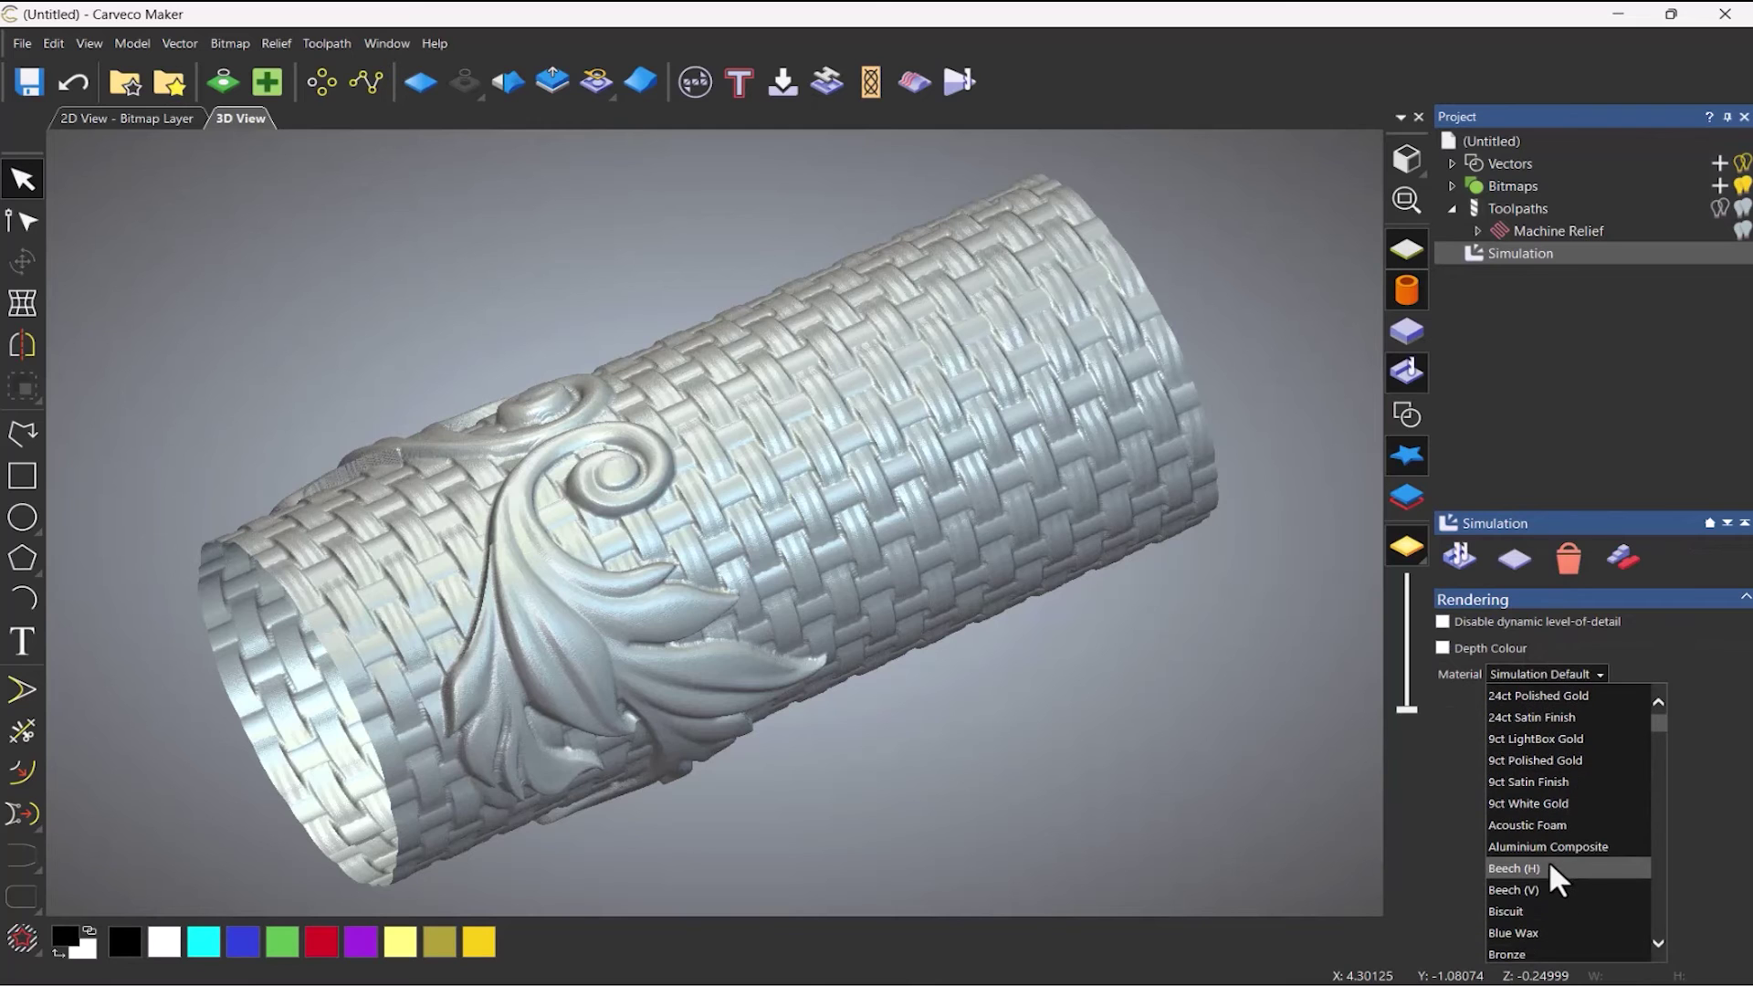
left_click(1552, 869)
left_click(1560, 707)
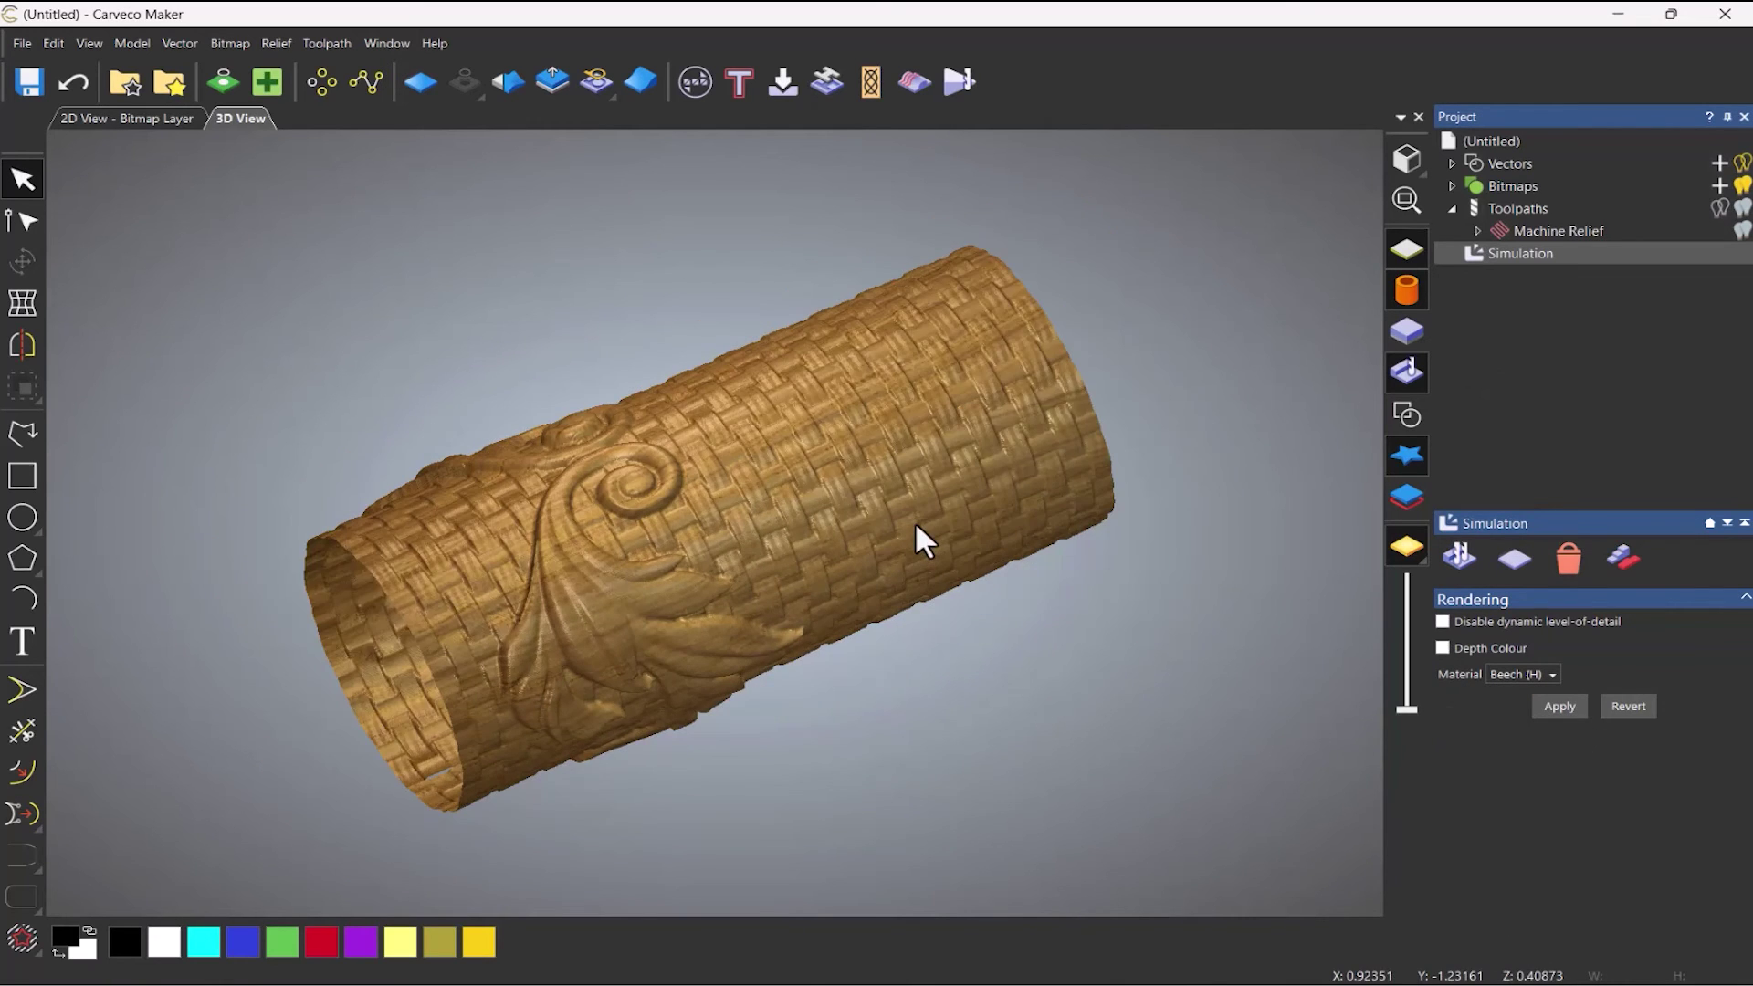
left_click_drag(915, 520, 994, 585)
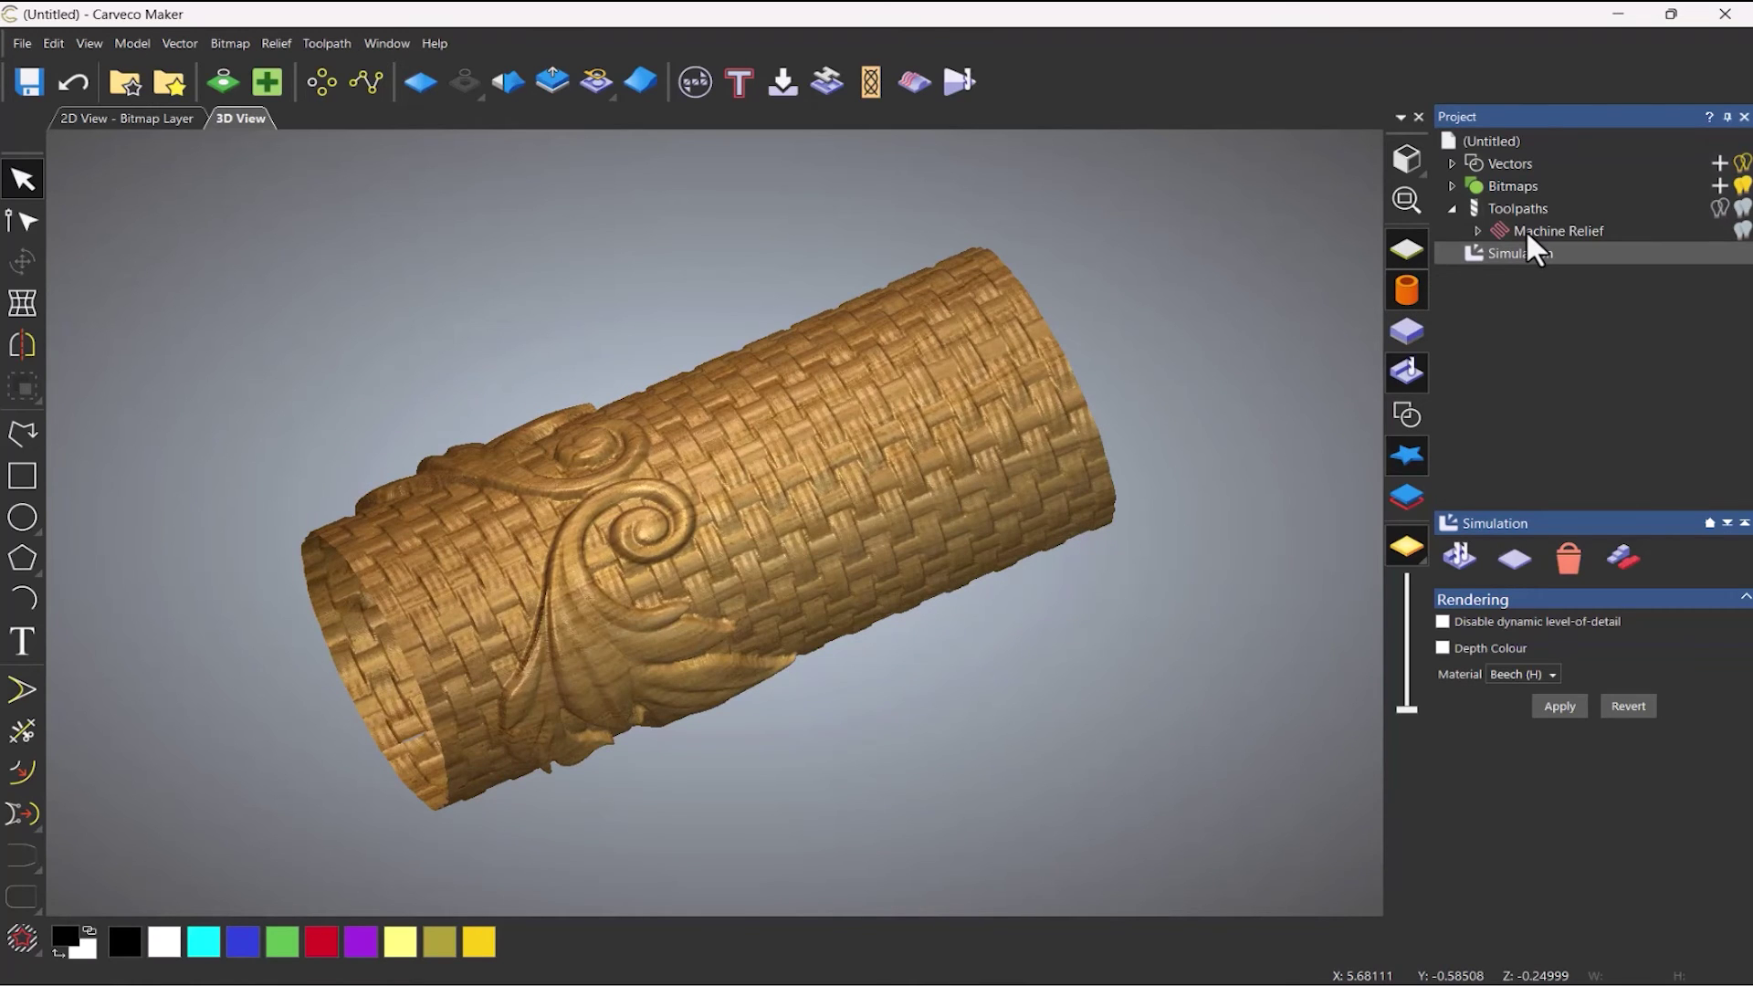
right_click(1514, 254)
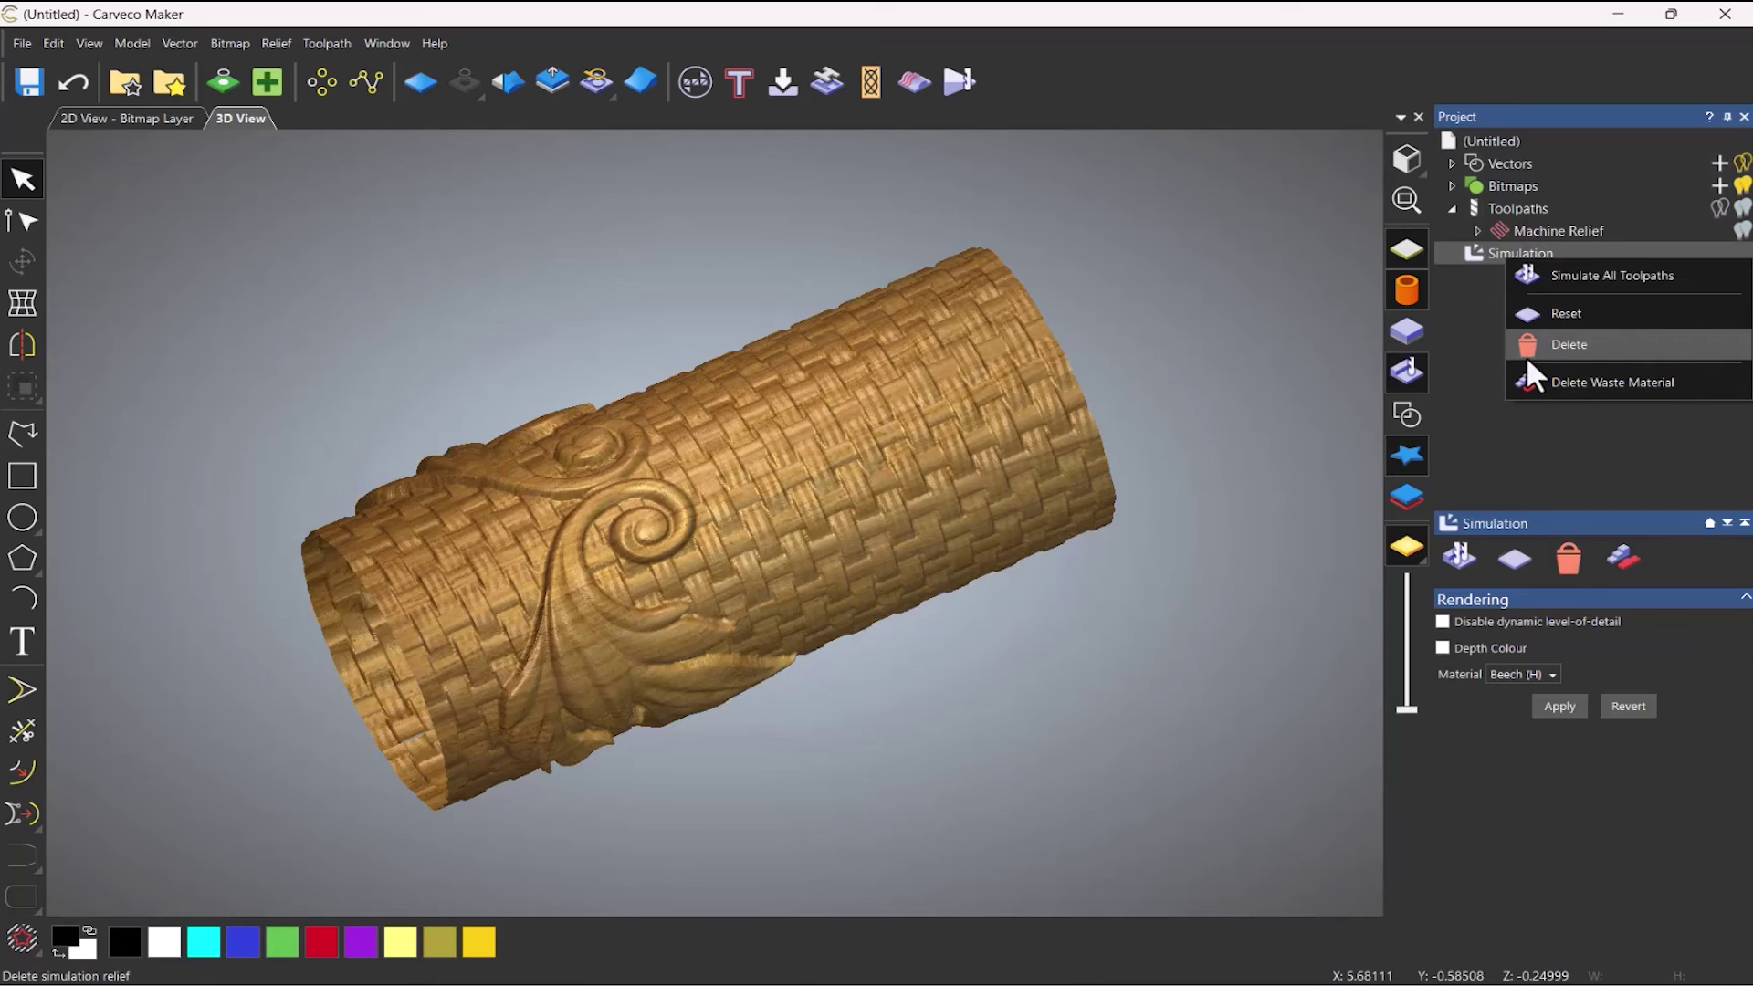
Step: Delete the simulation result, then recalculate Machine Relief with finishing angle 90
left_click(1525, 354)
left_click(1412, 292)
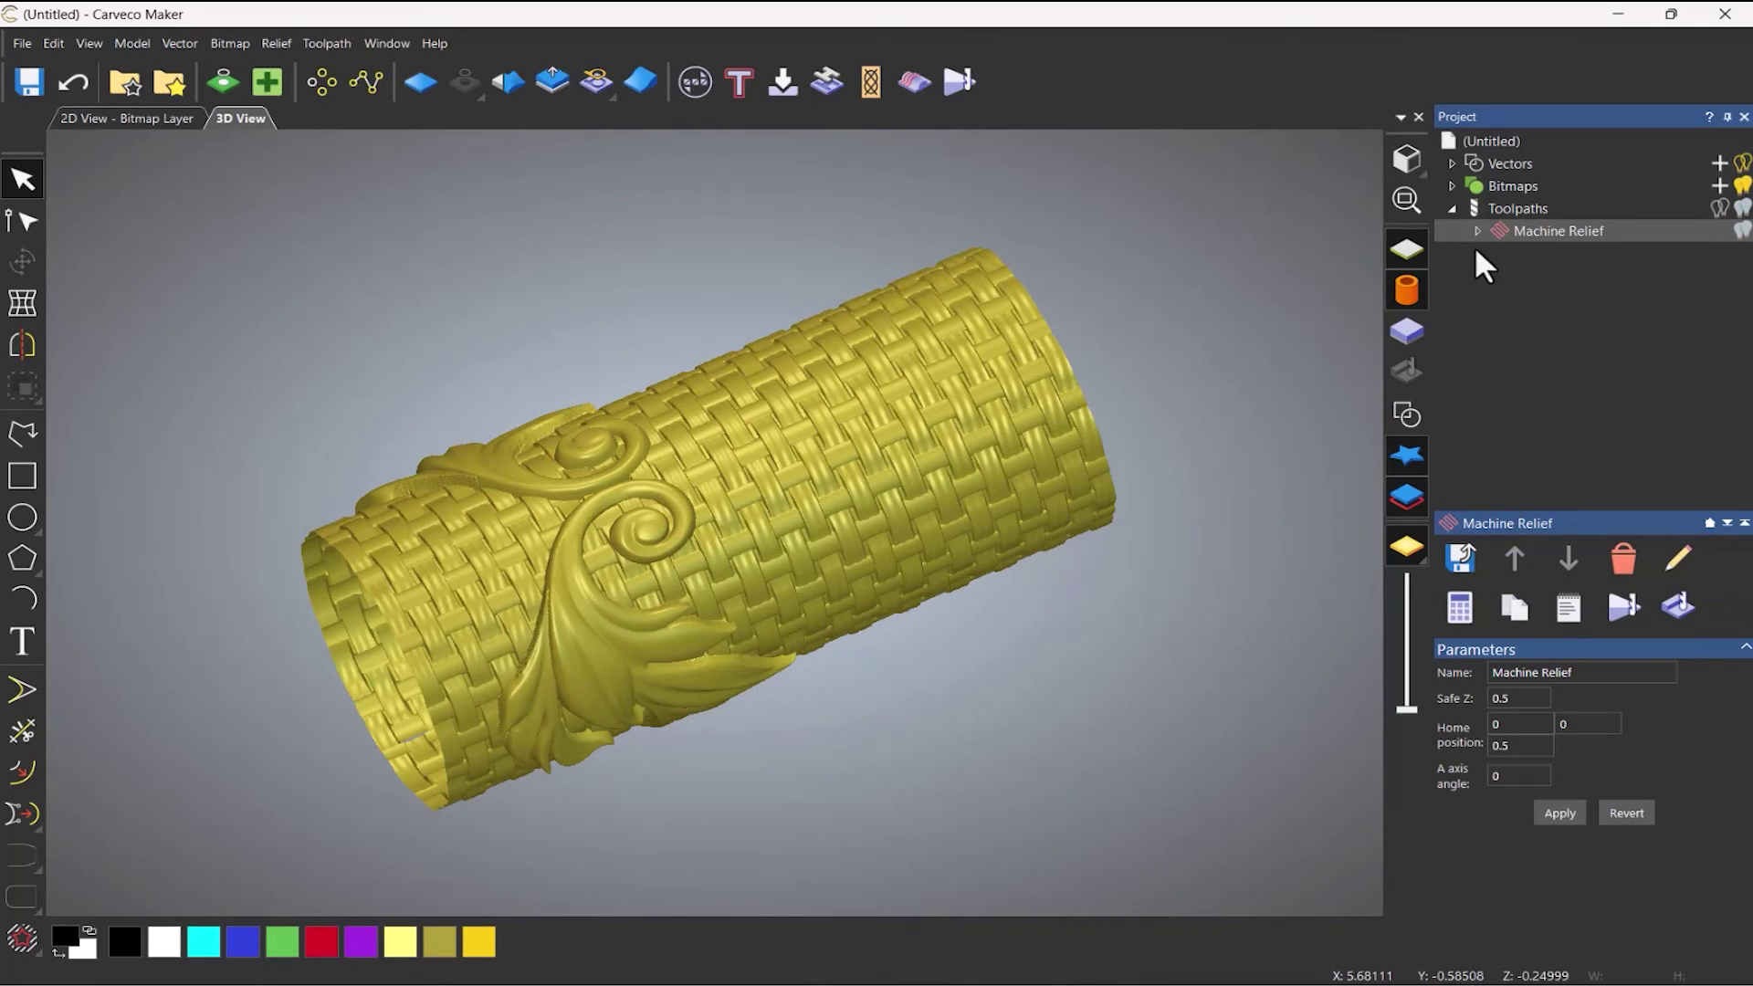
double_click(1531, 229)
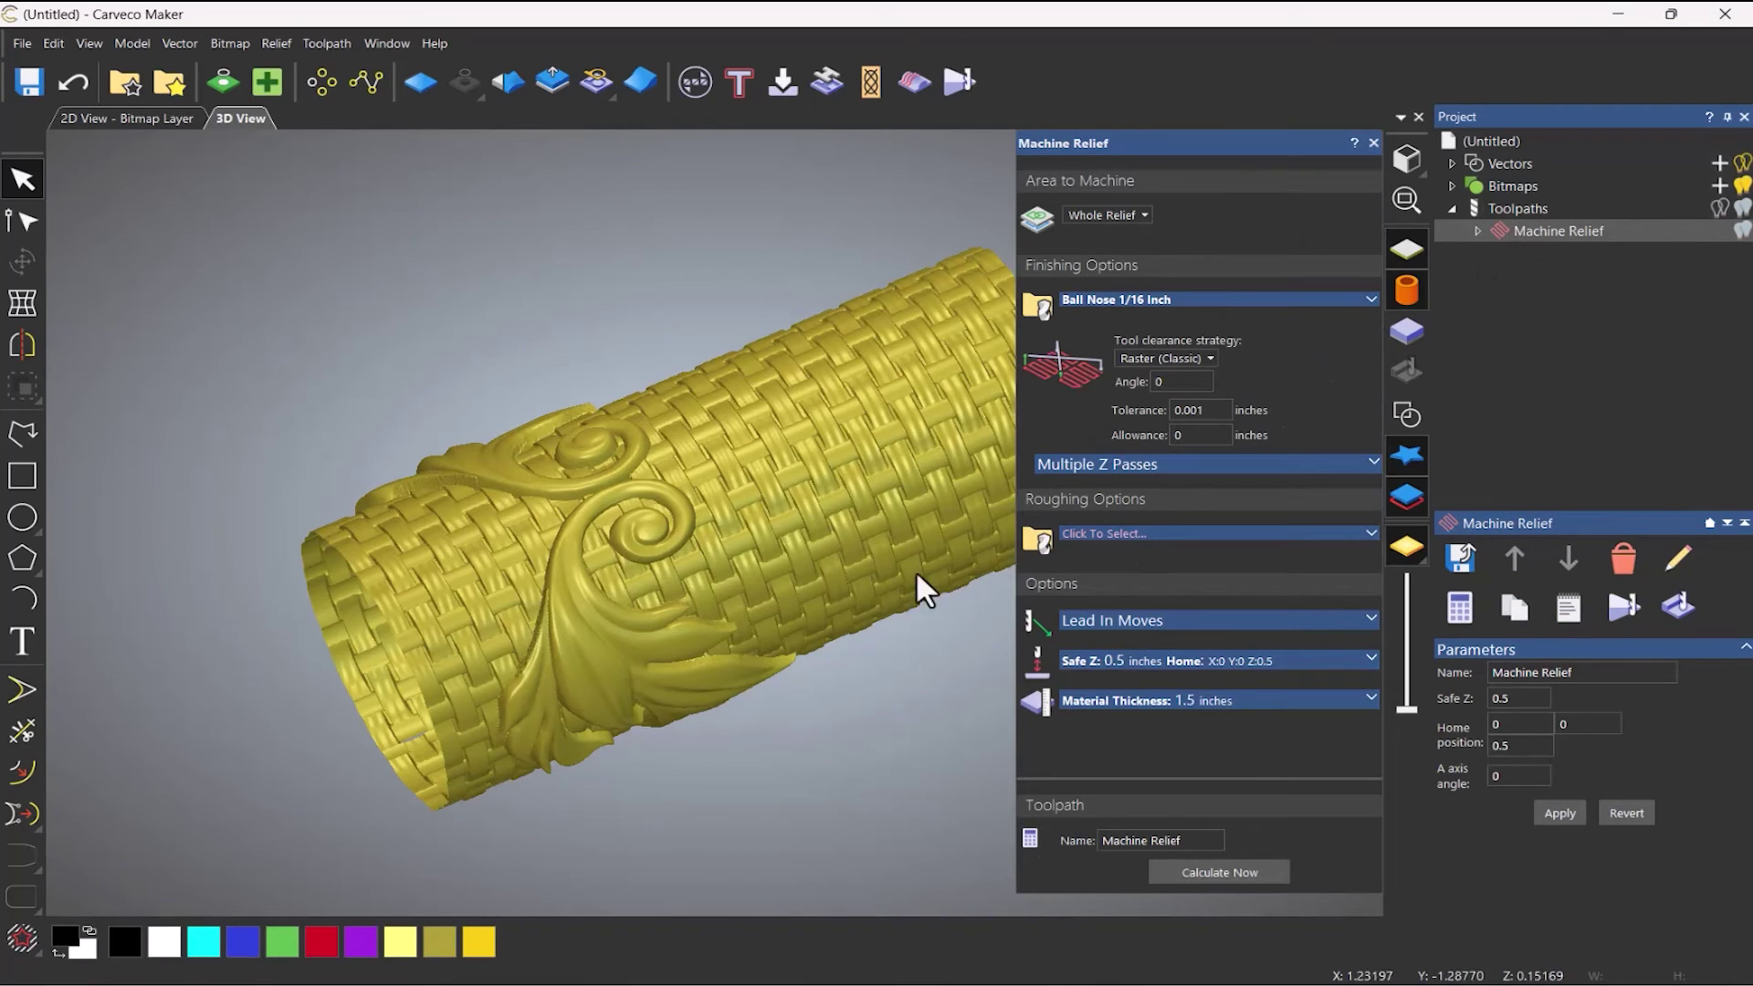
double_click(1164, 382)
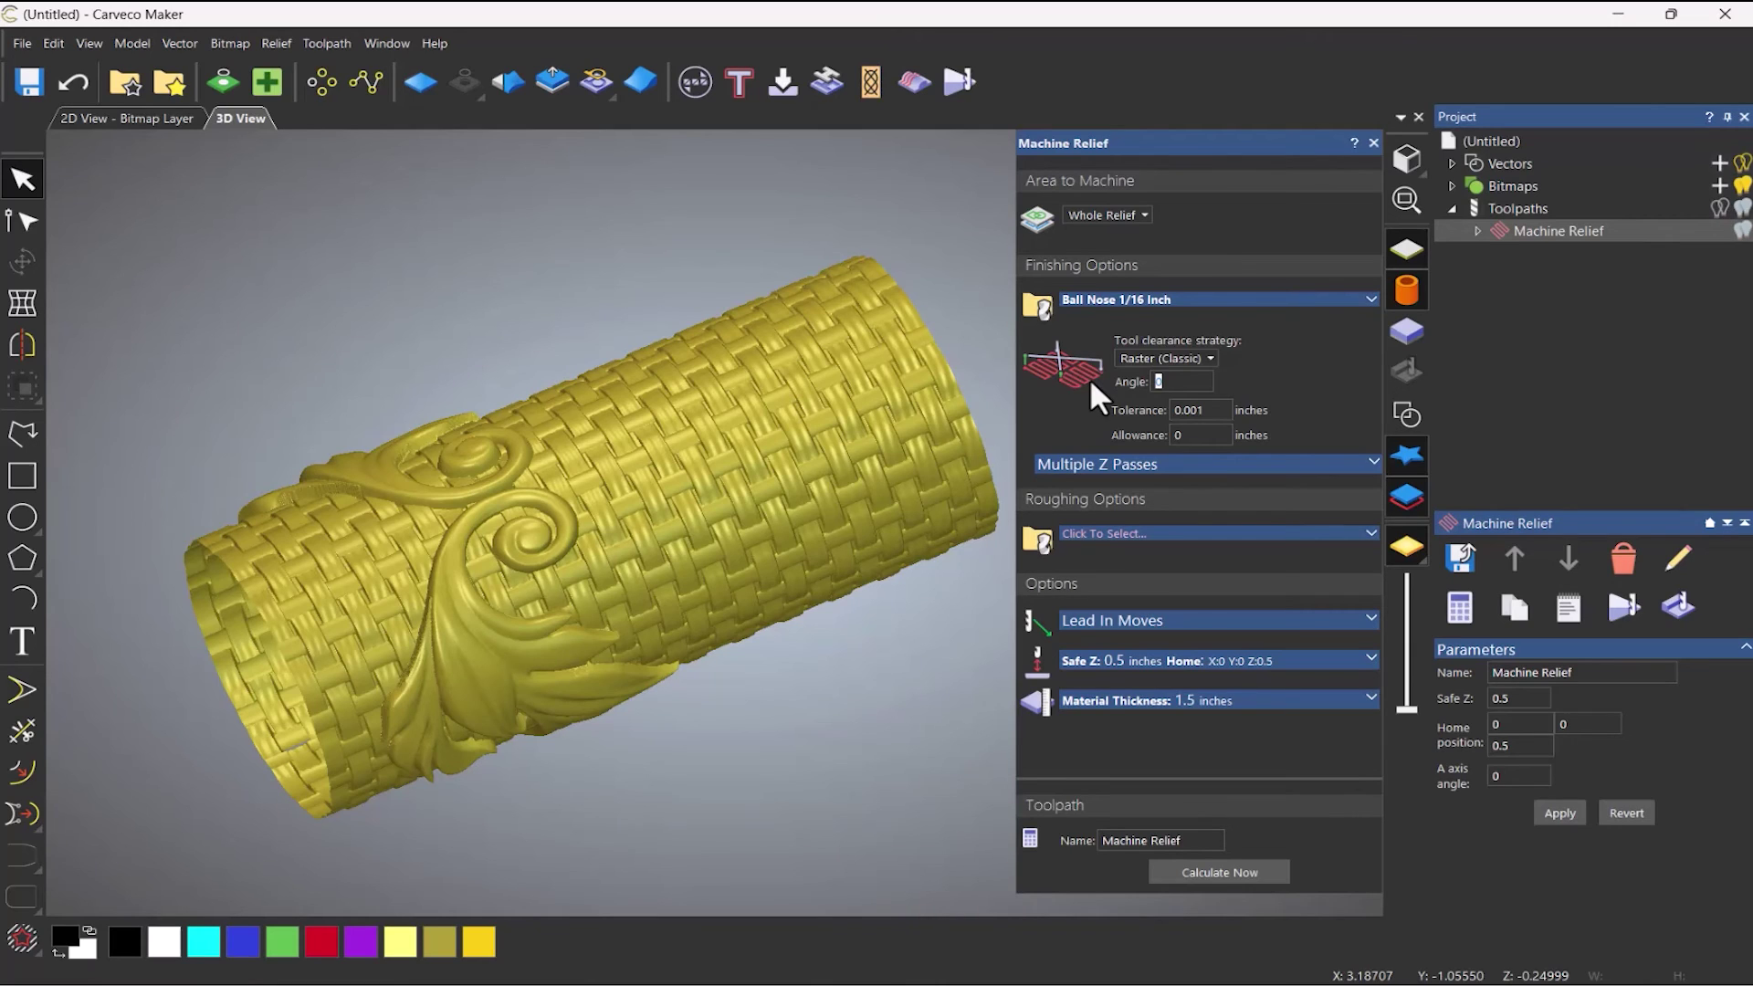
type("90")
left_click(1242, 867)
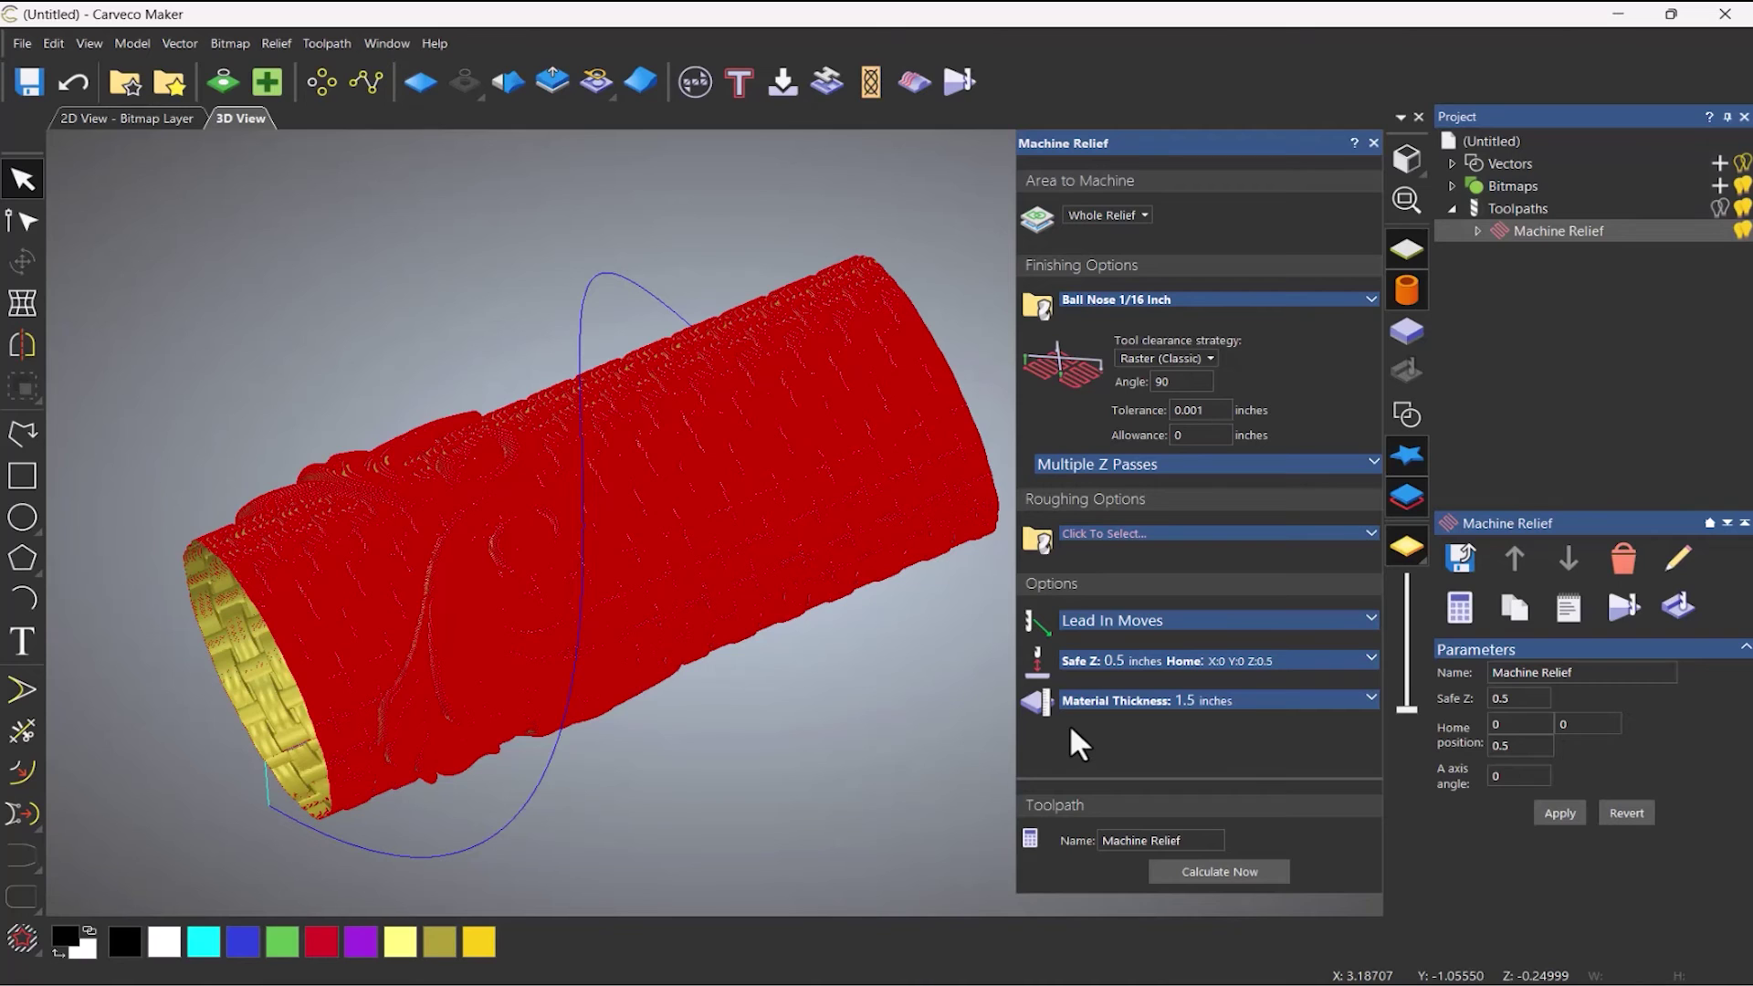
Step: Make End Mill 3/8 Inch the roughing tool, recalculate, and preview only the roughing toolpath
left_click(1116, 533)
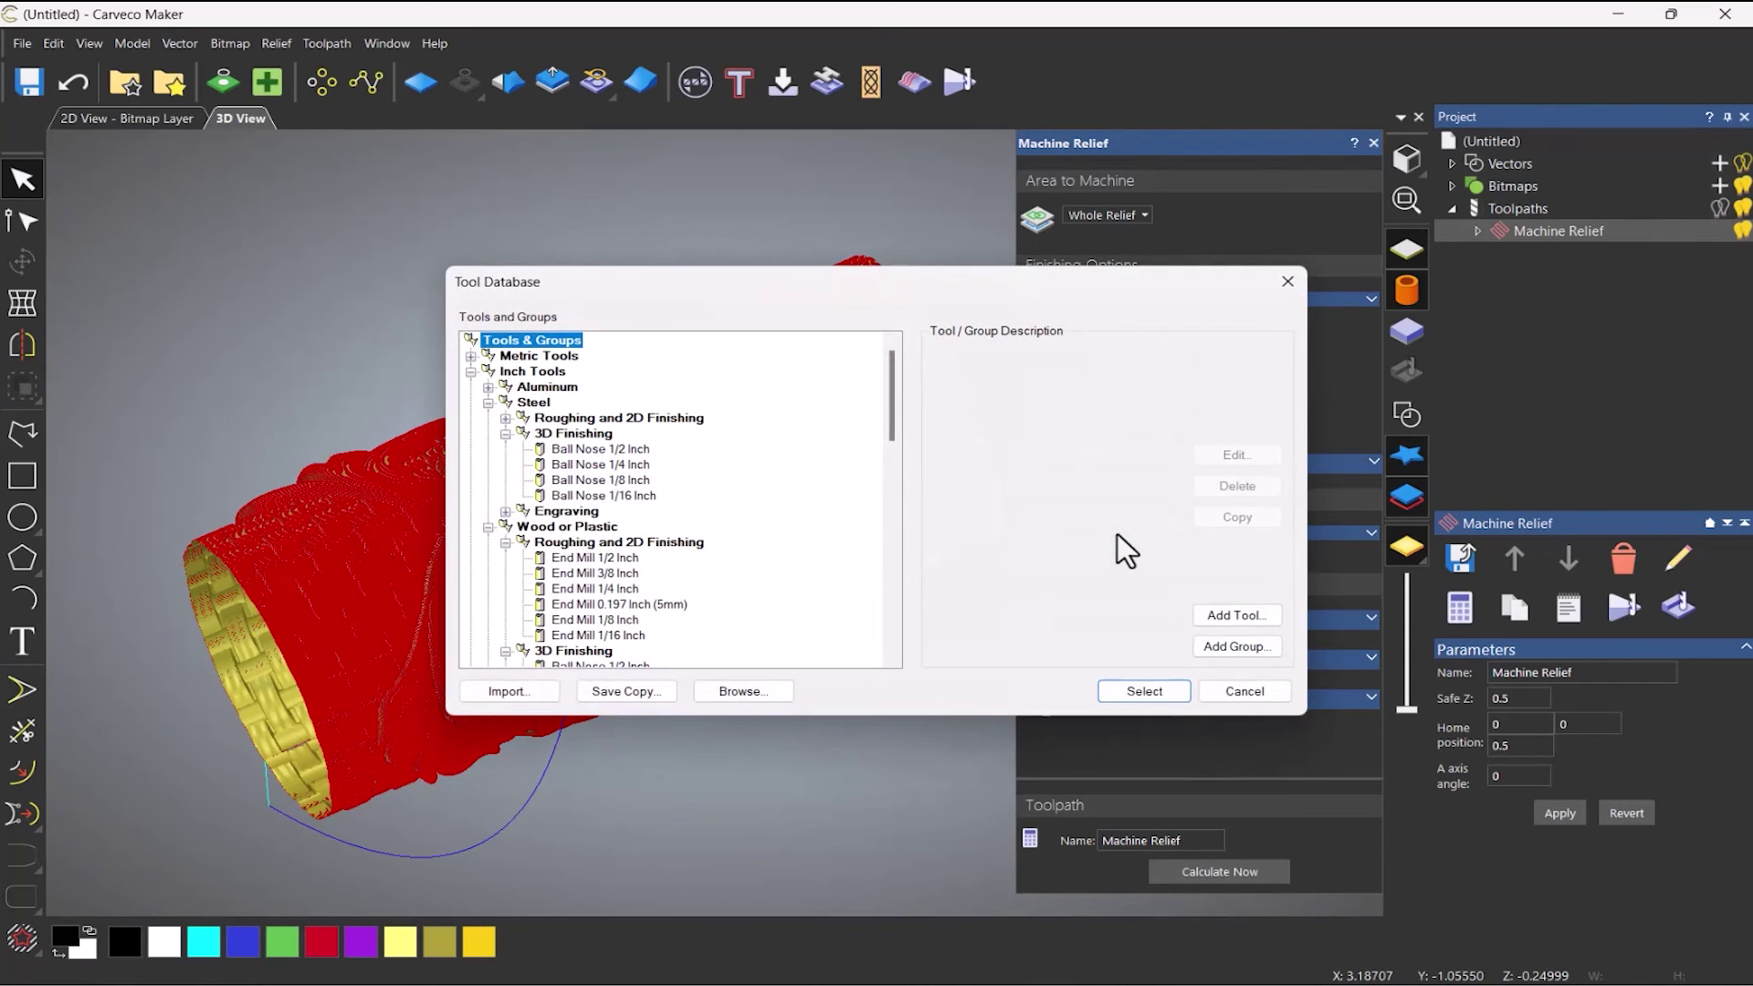
left_click(601, 571)
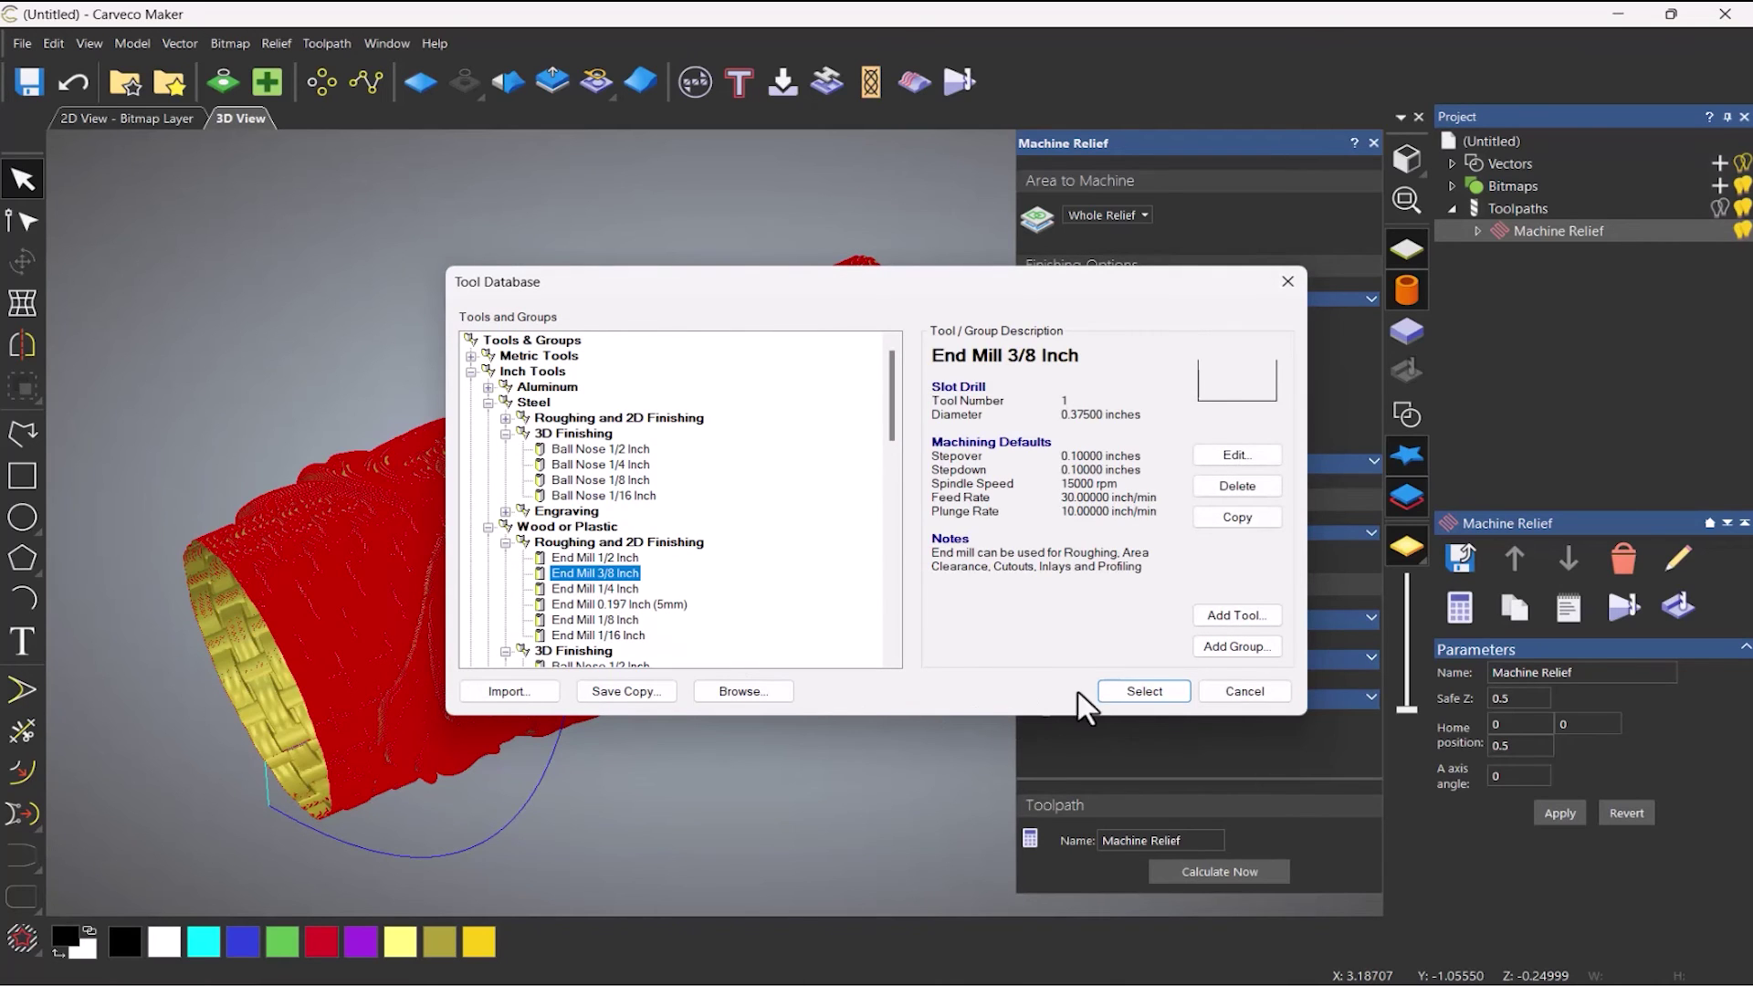
left_click(1143, 692)
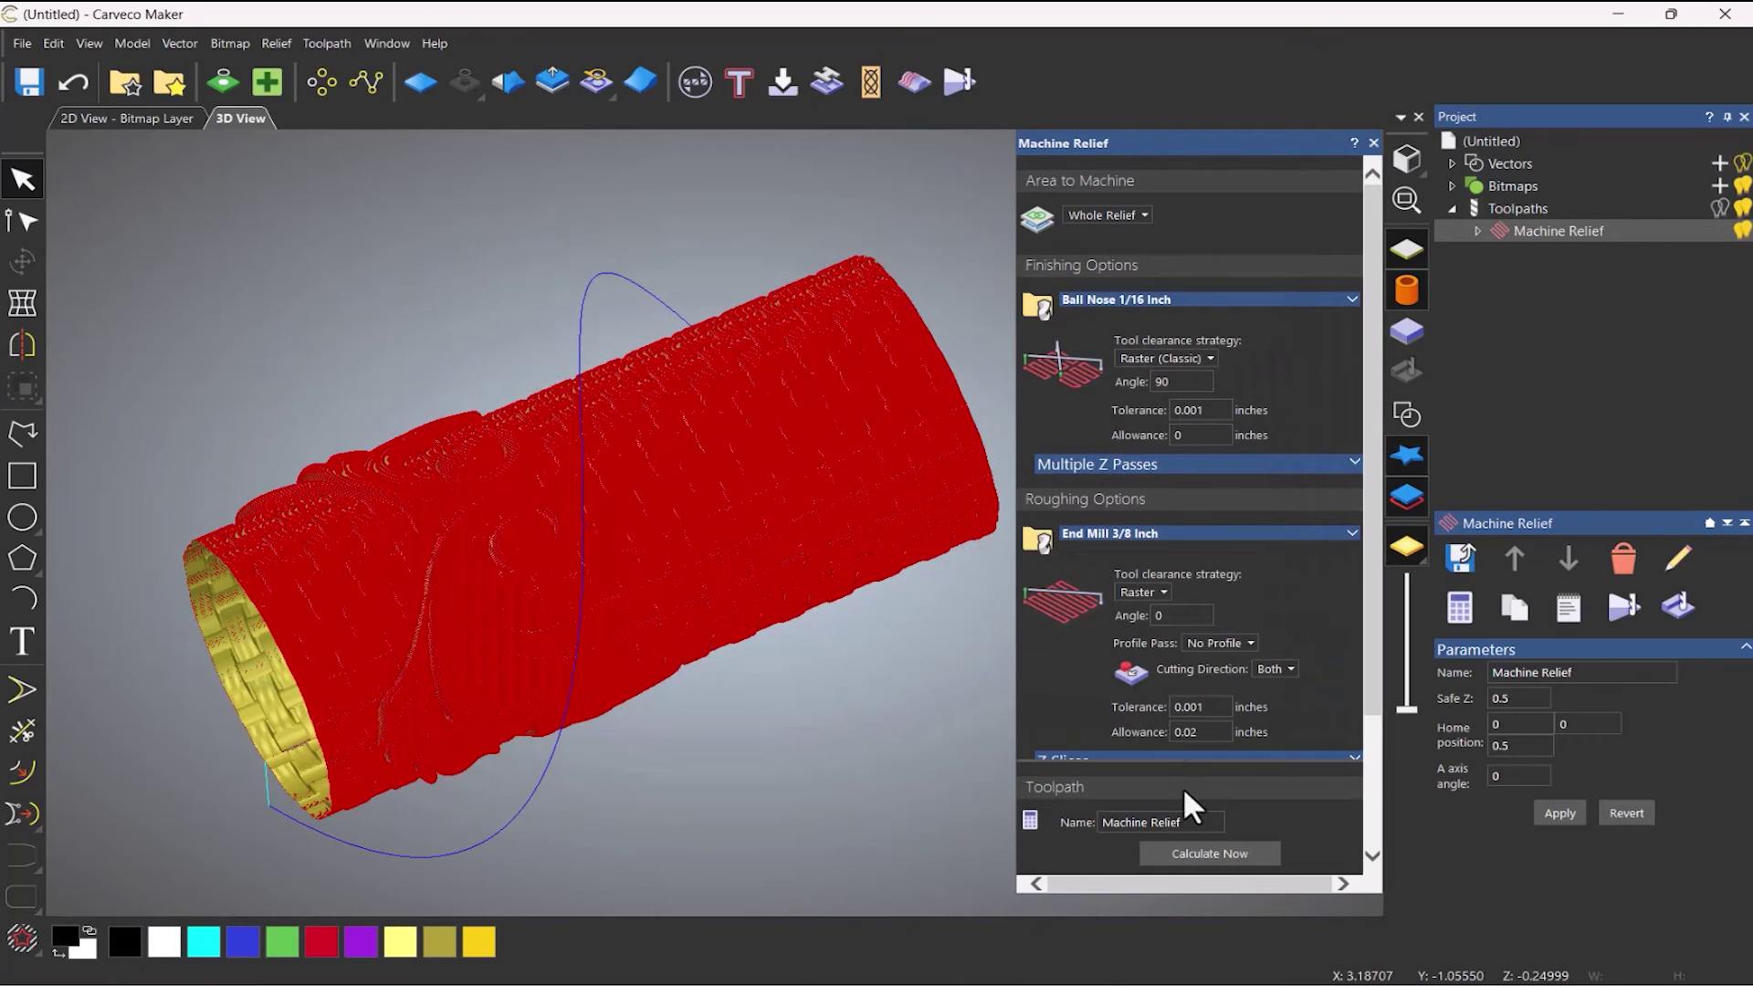
left_click(1197, 857)
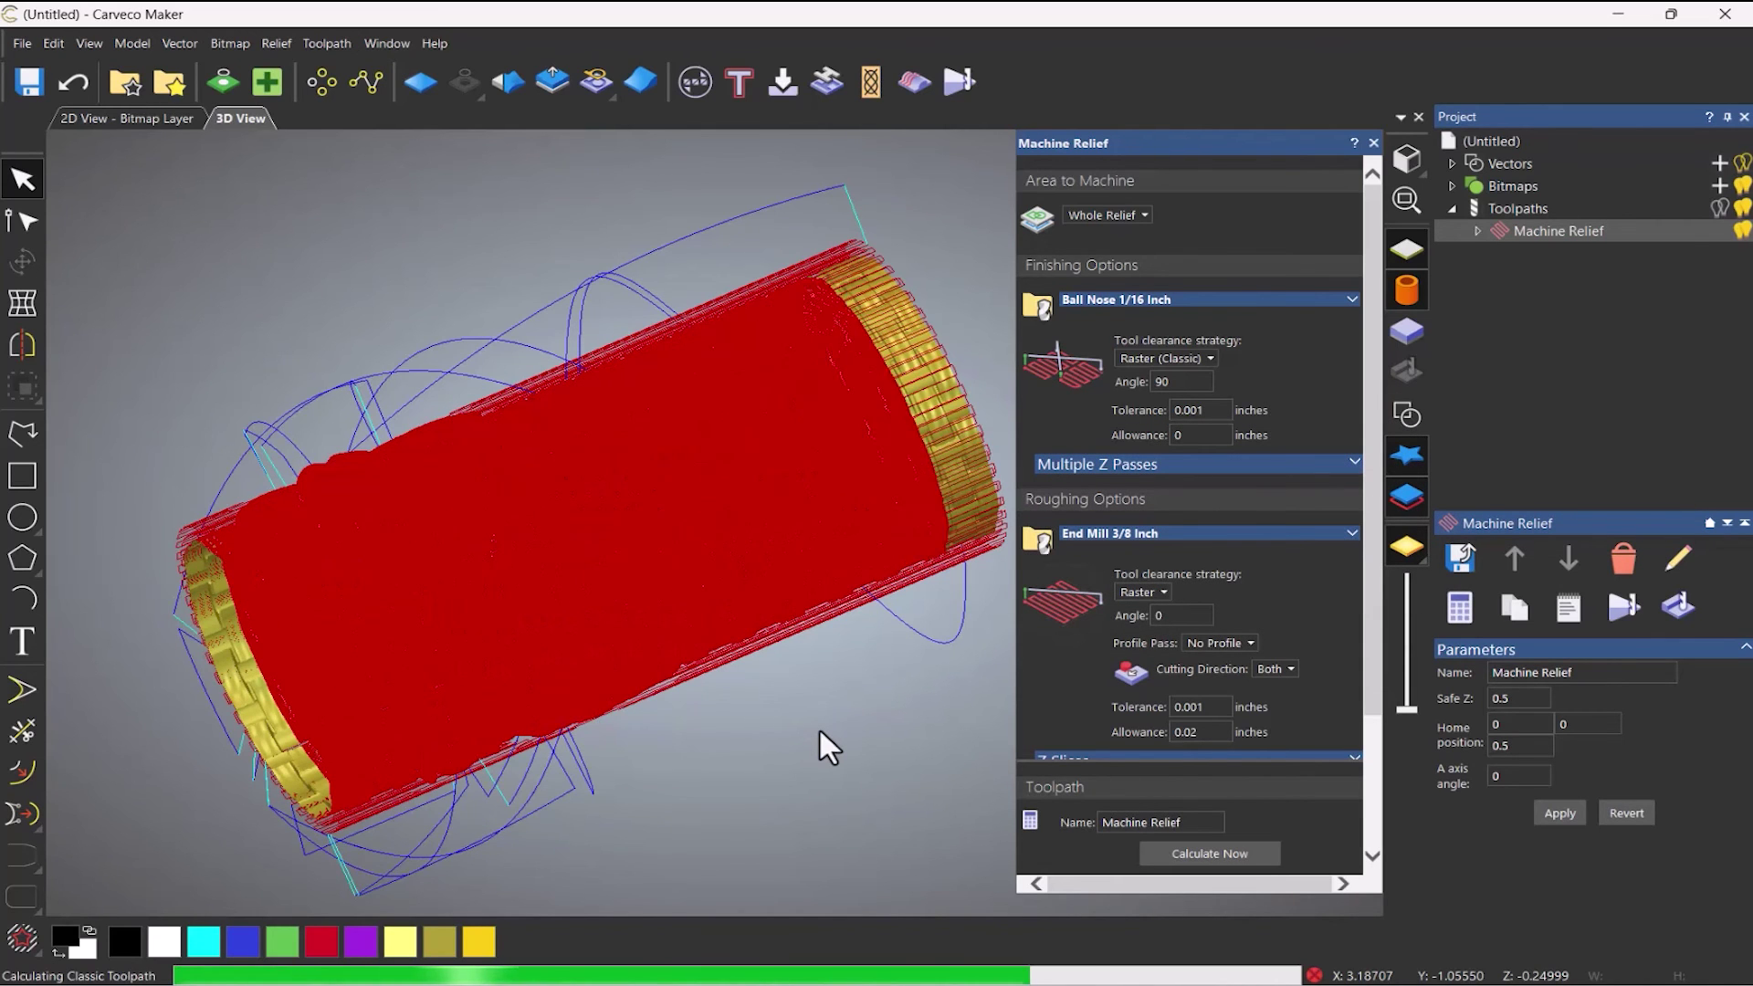
left_click(1374, 142)
left_click(1477, 231)
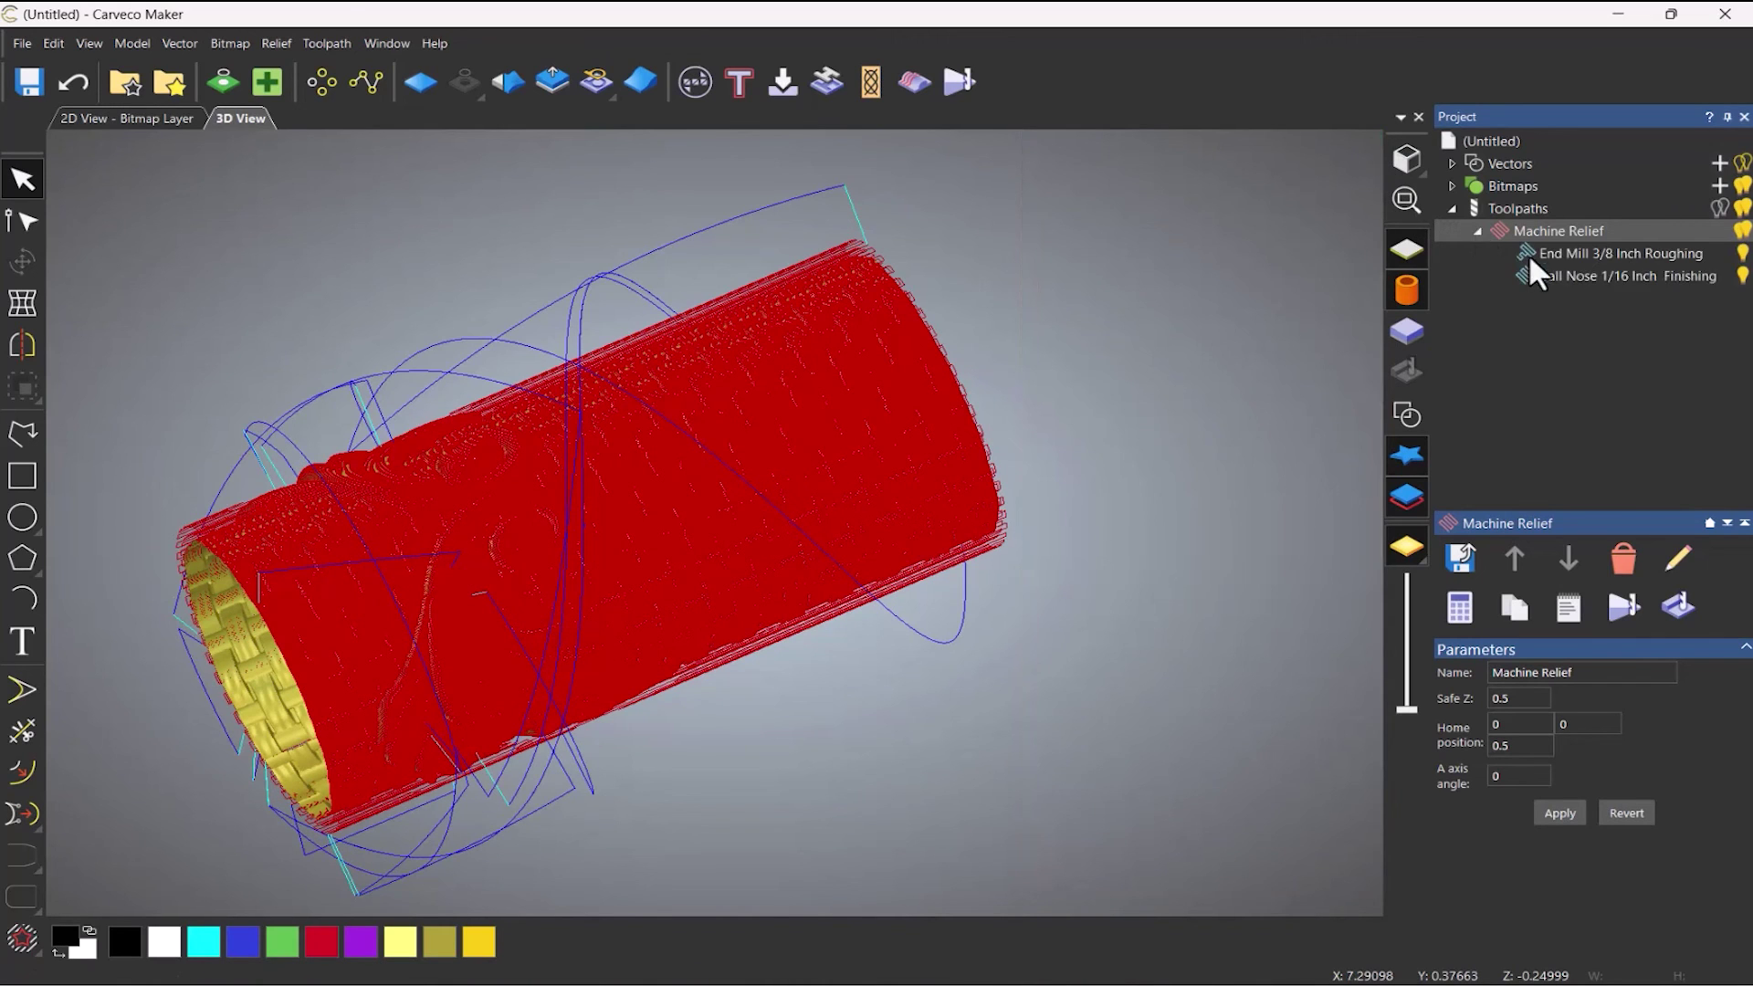
left_click(1739, 276)
Step: Play a simulation of the End Mill 3/8 Inch roughing pass
left_click_drag(214, 602, 630, 571)
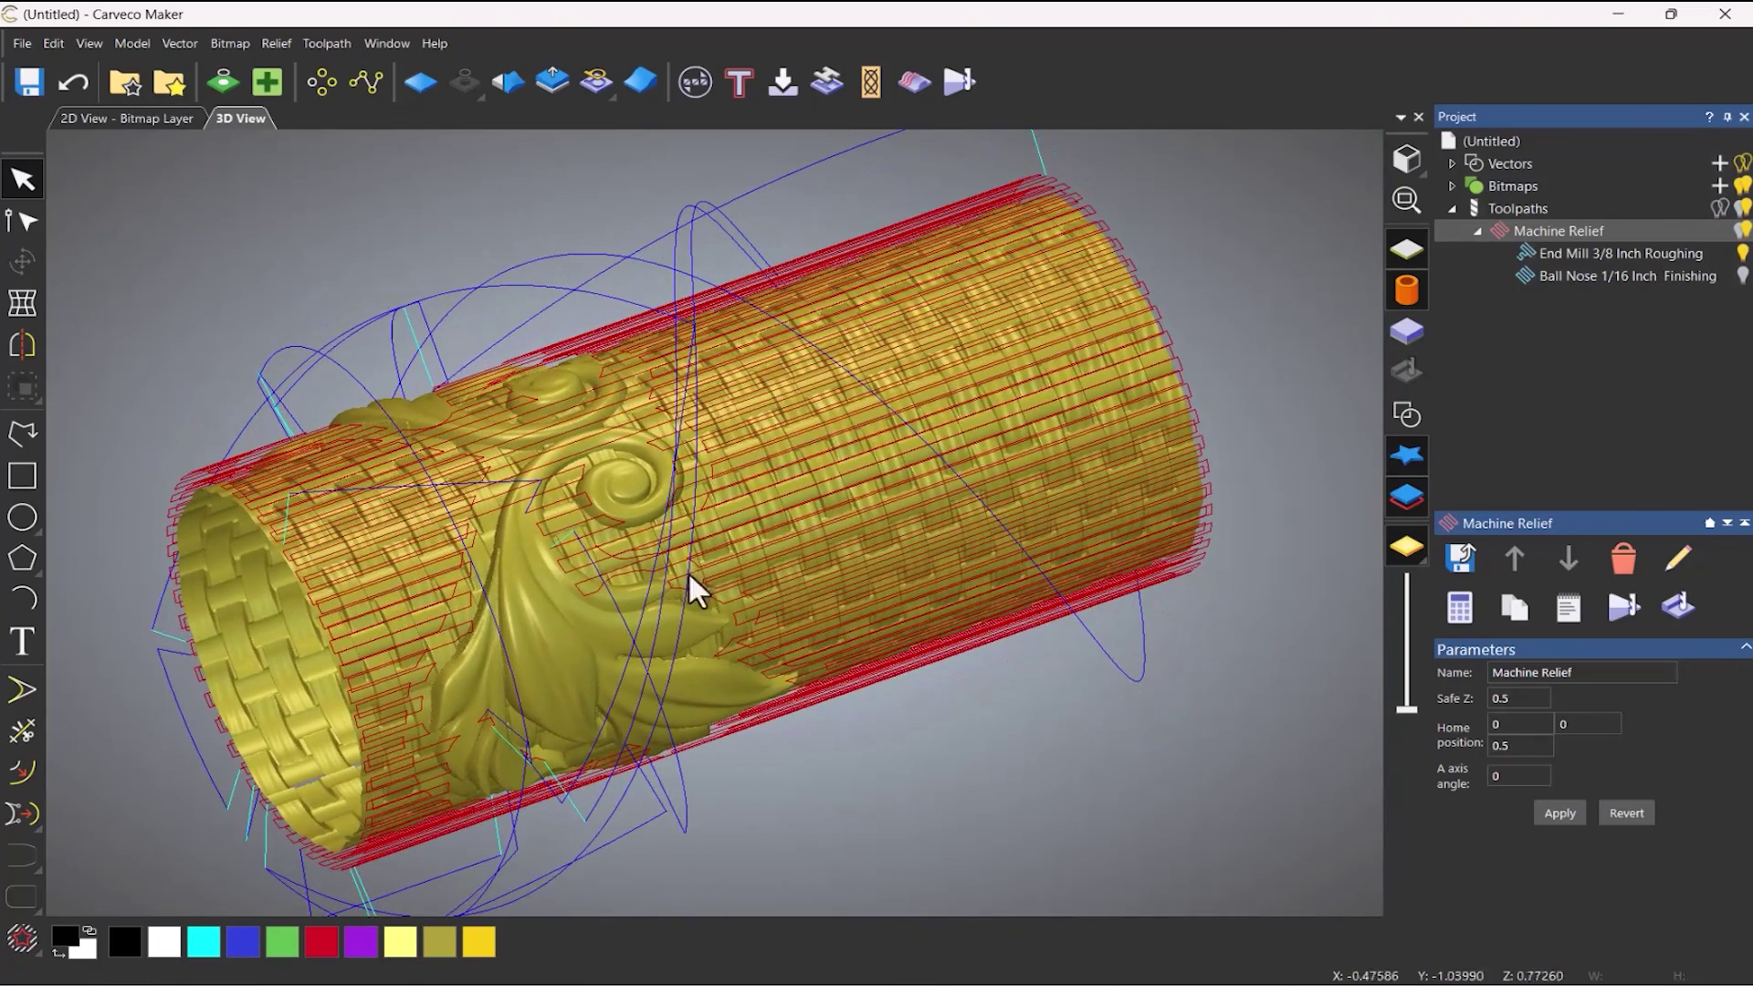
right_click(1581, 255)
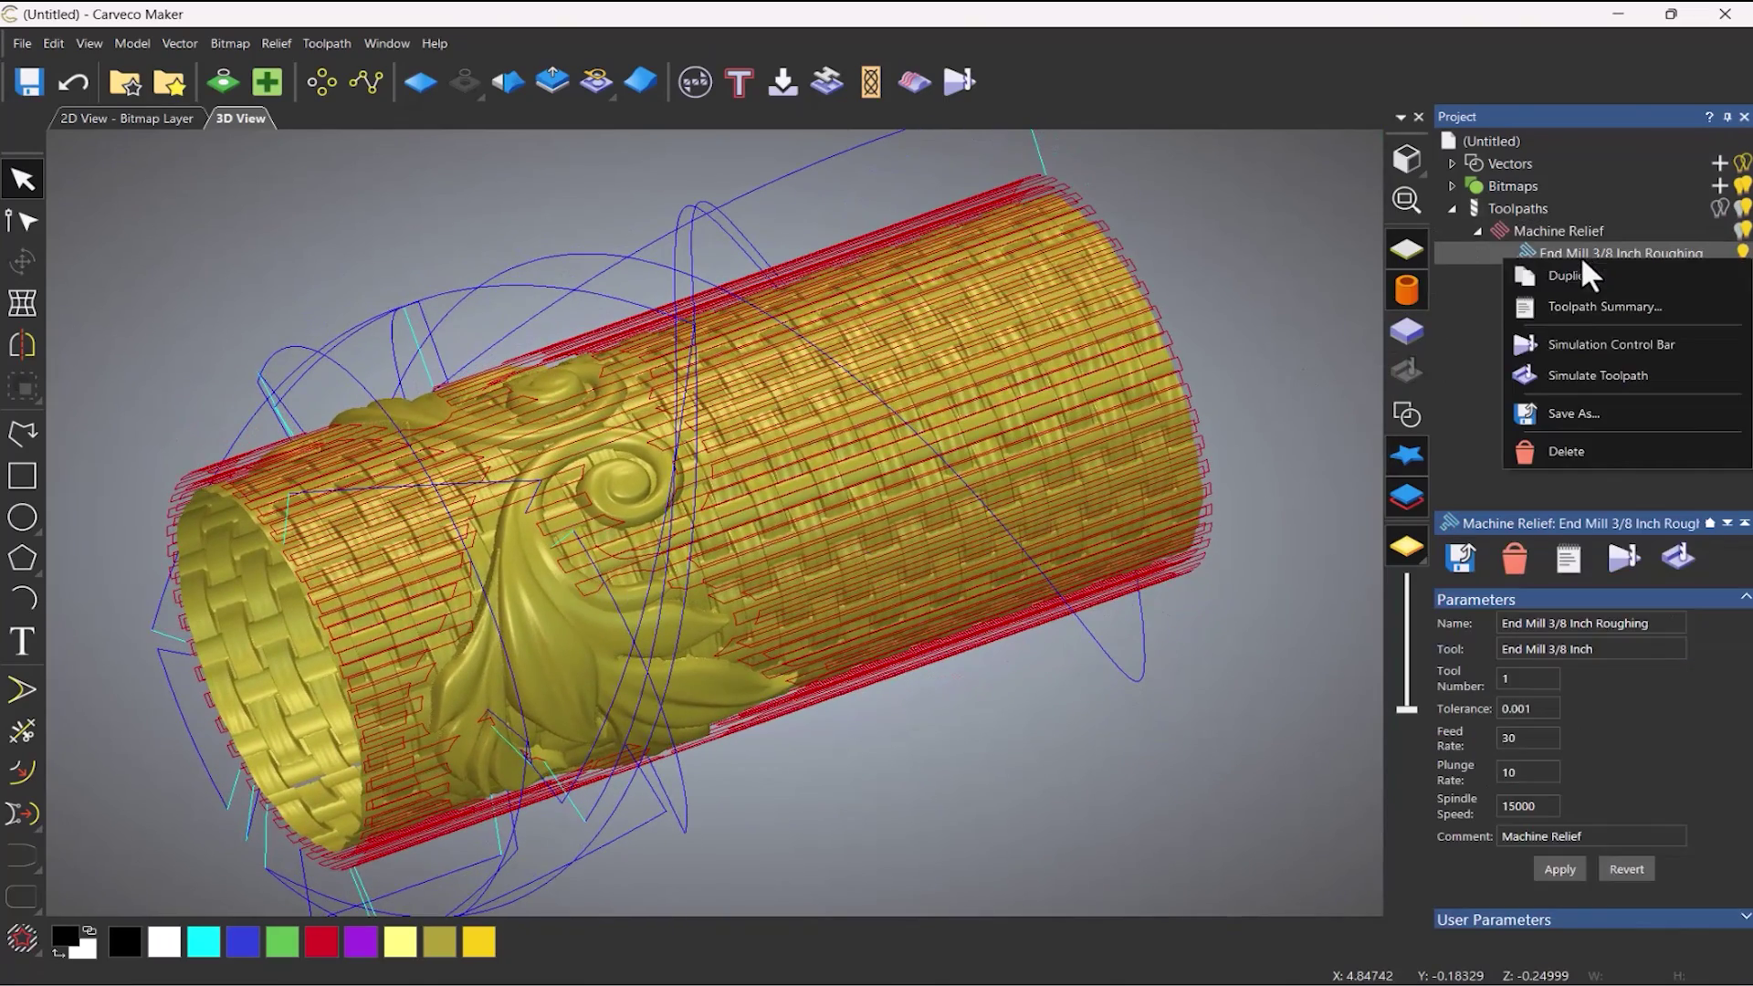
left_click(1577, 347)
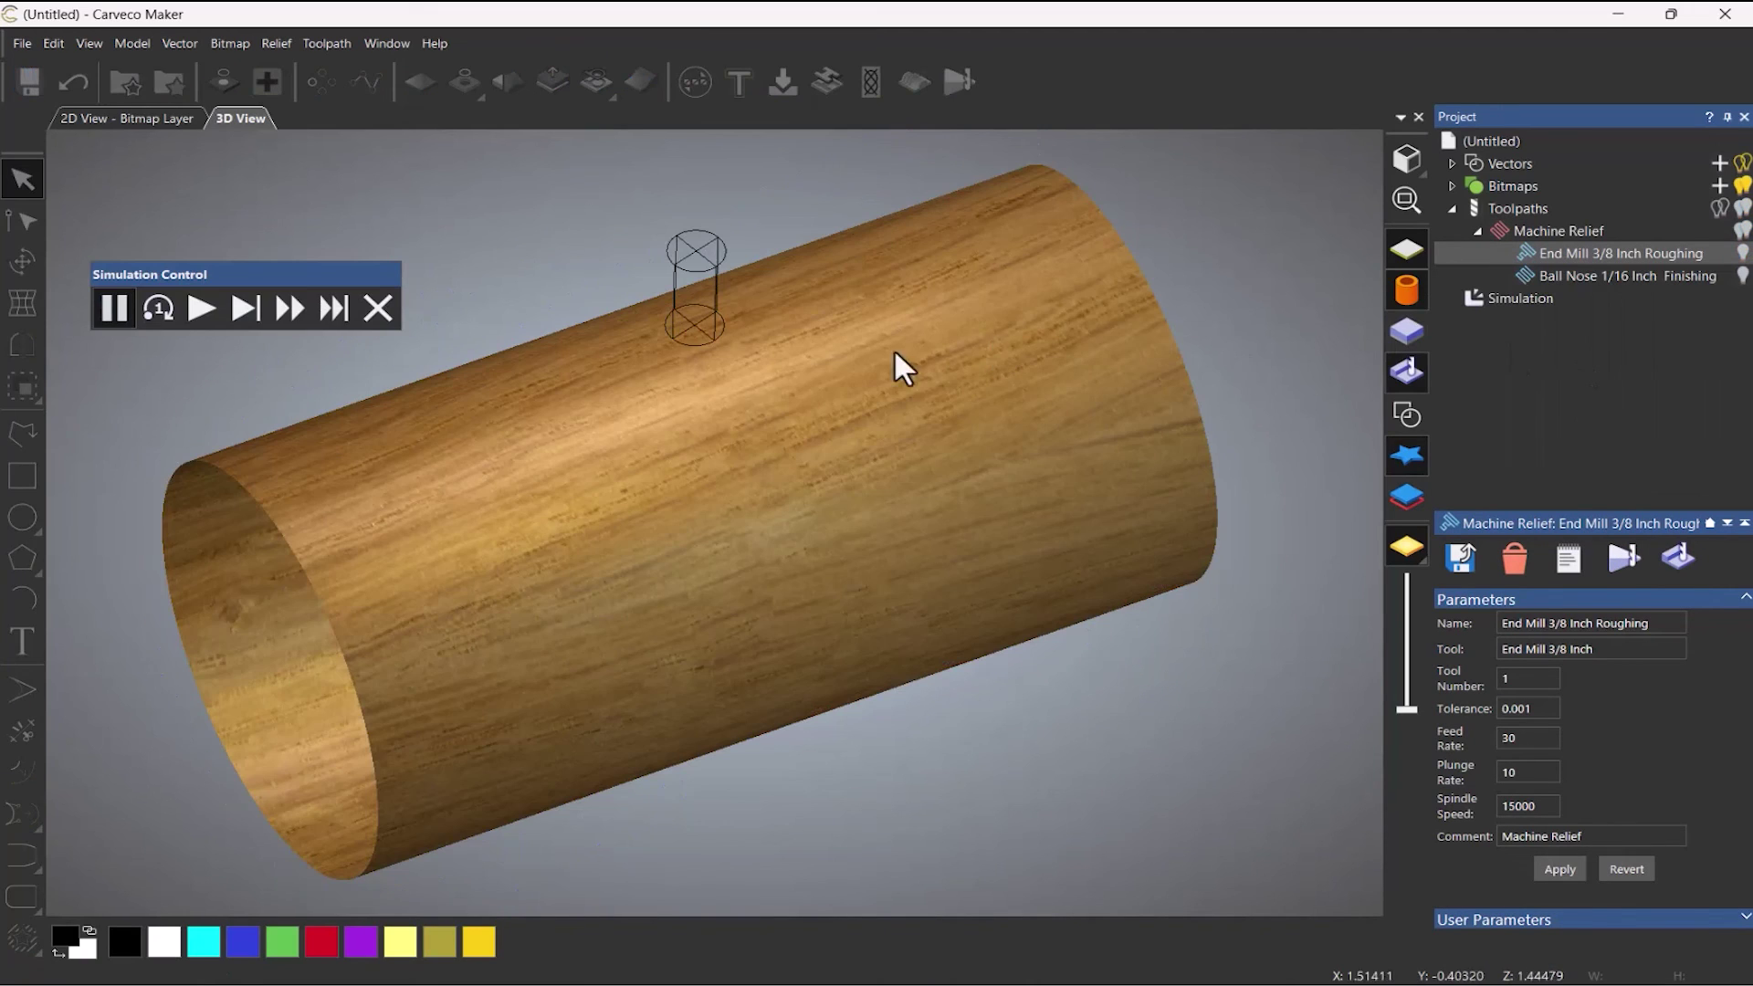
left_click(201, 310)
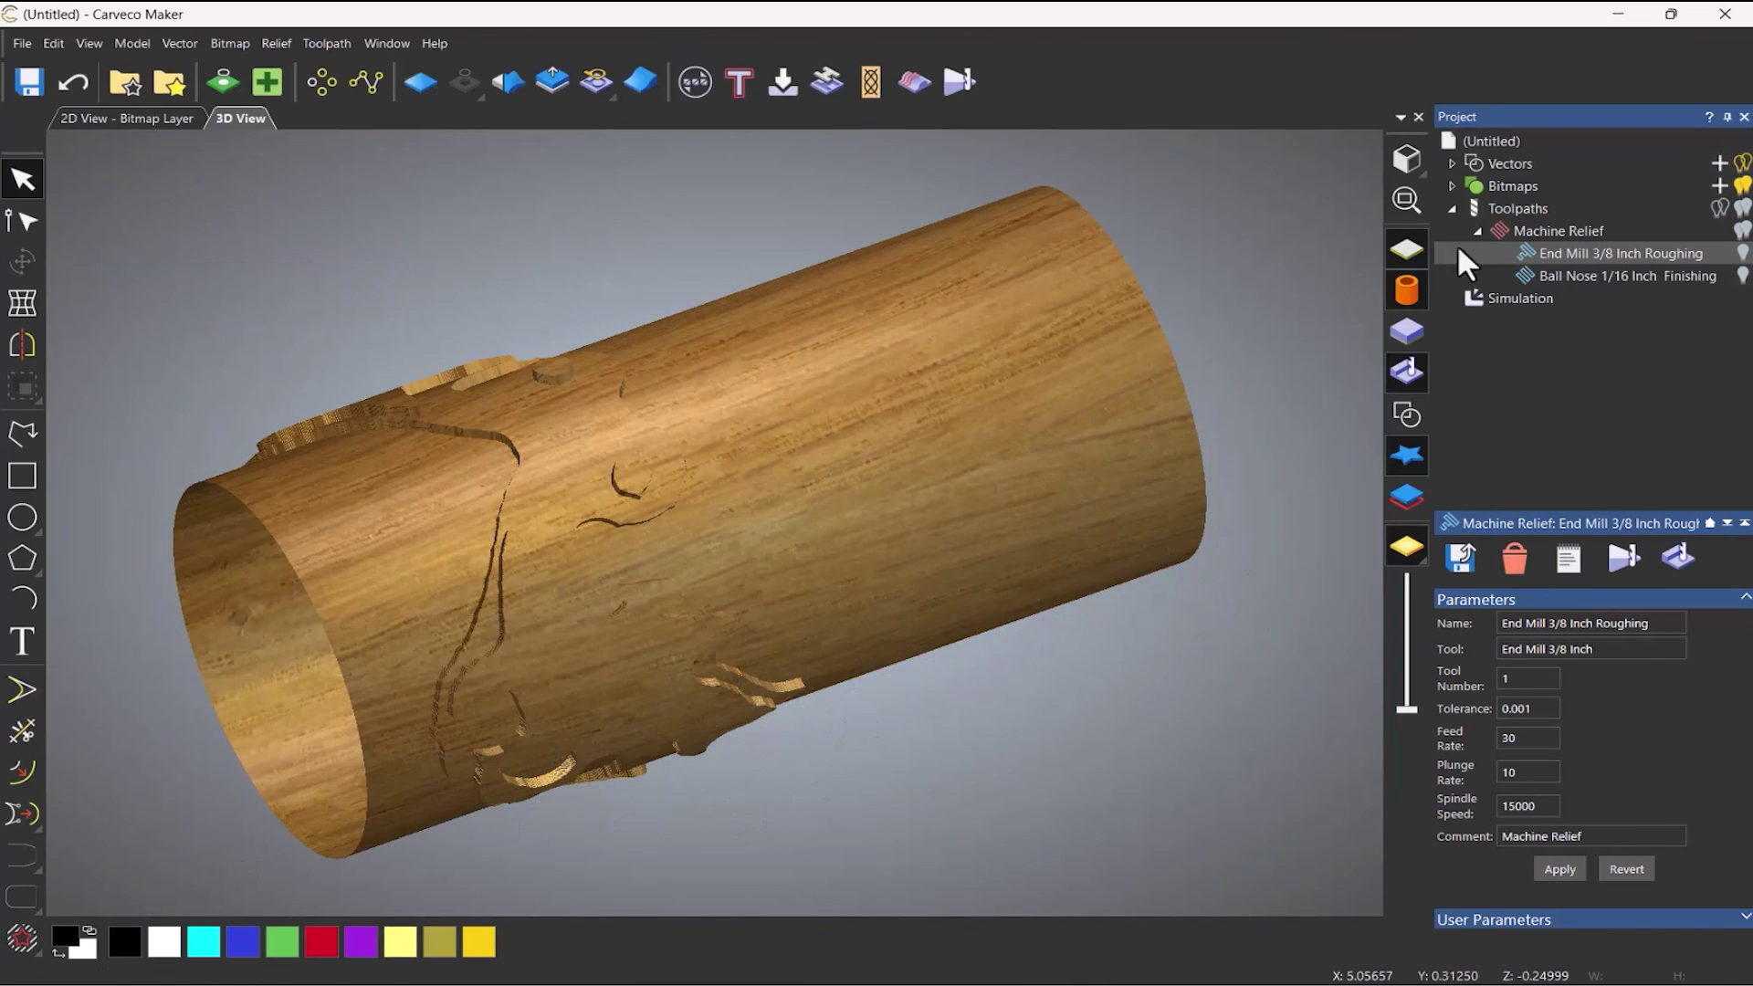
Step: Simulate the Ball Nose 1/16 Inch finishing pass on the roughed cylinder
right_click(1589, 272)
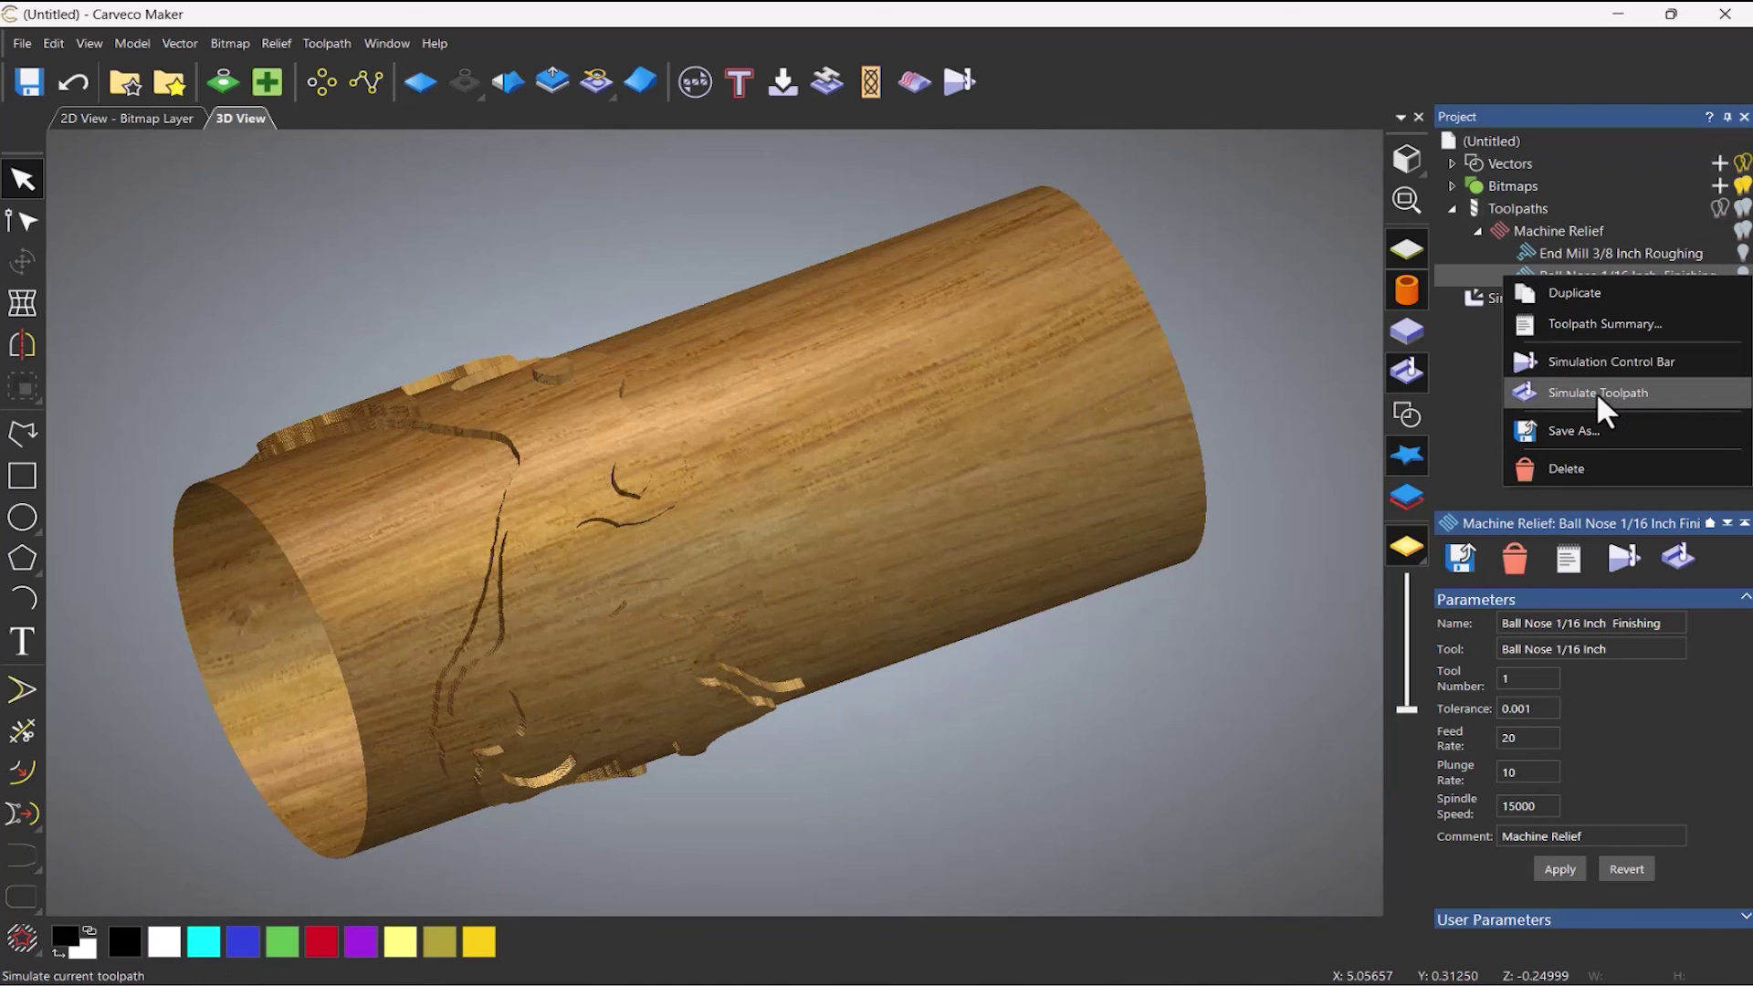
left_click(1600, 402)
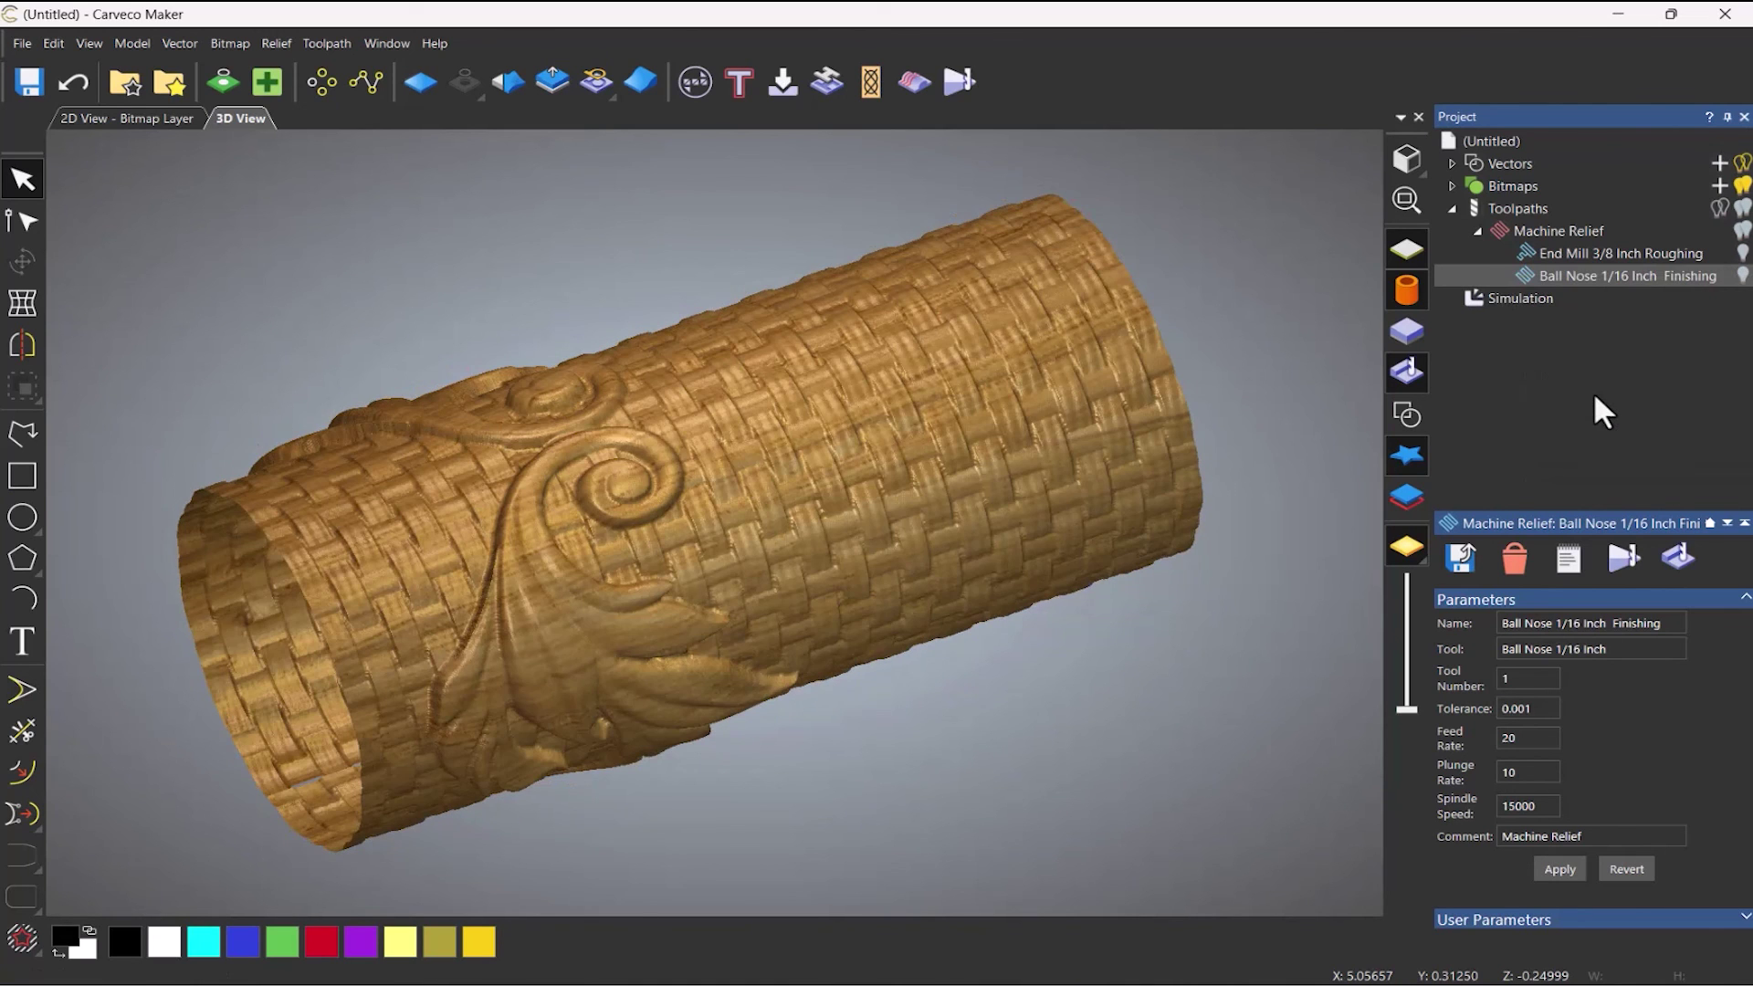
left_click_drag(996, 358, 665, 541)
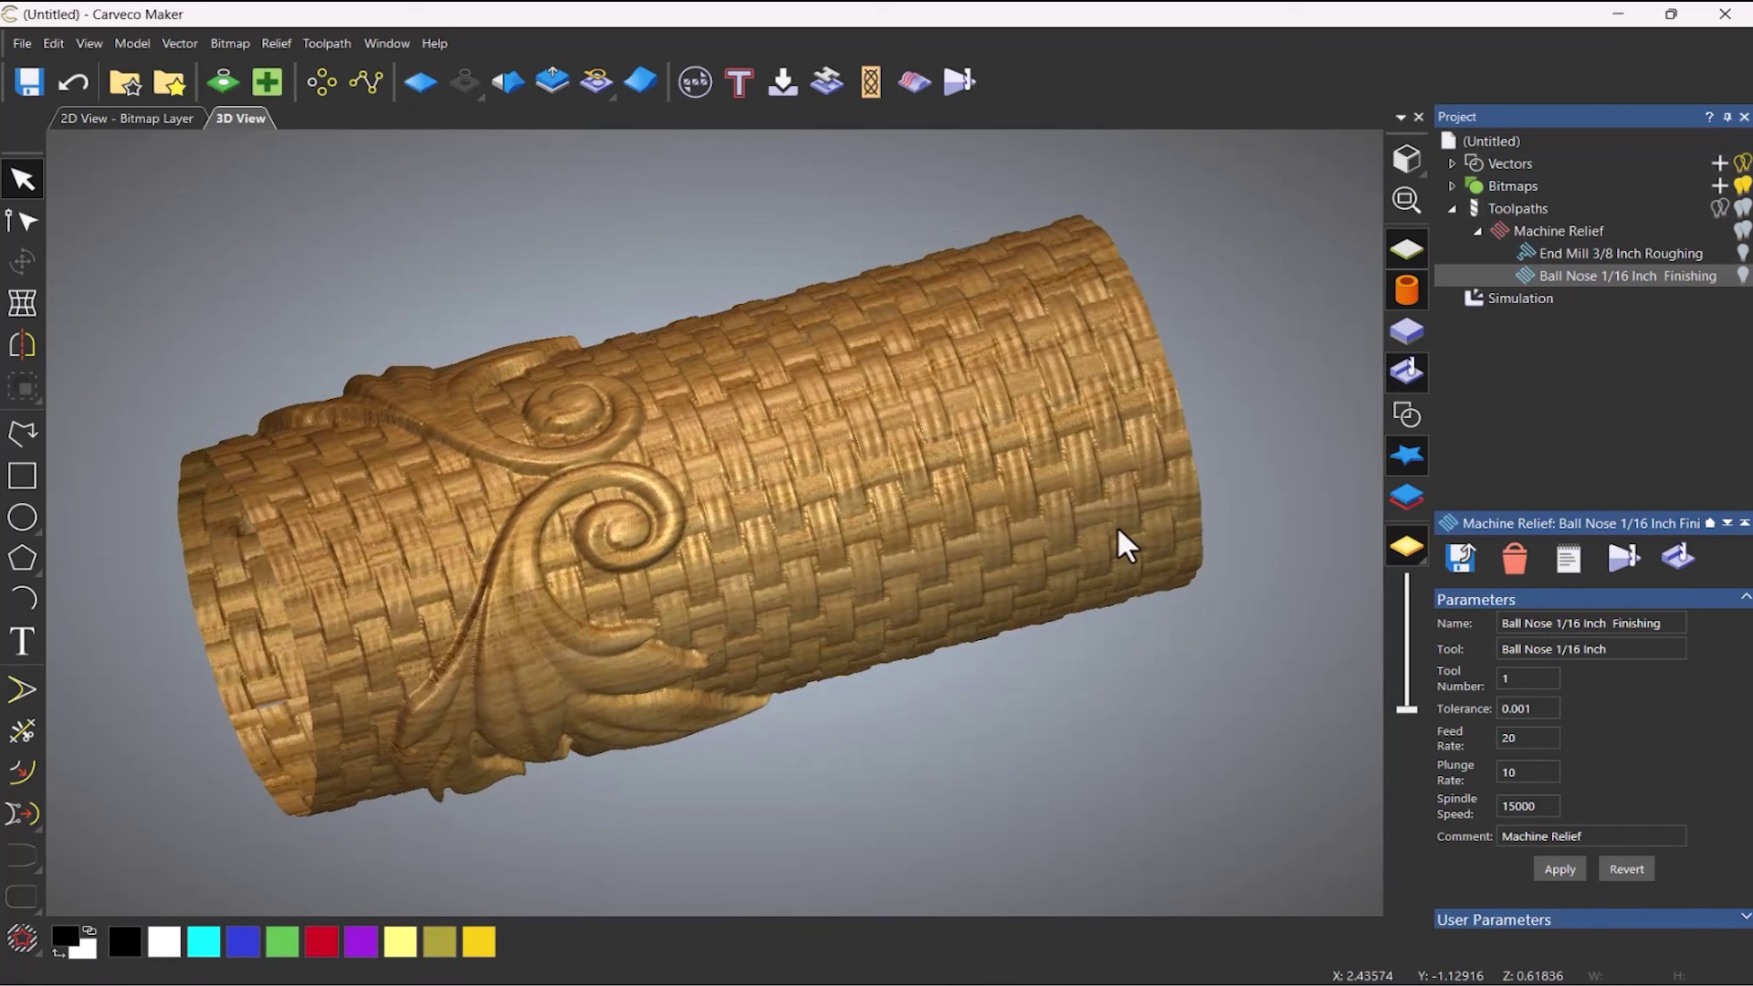